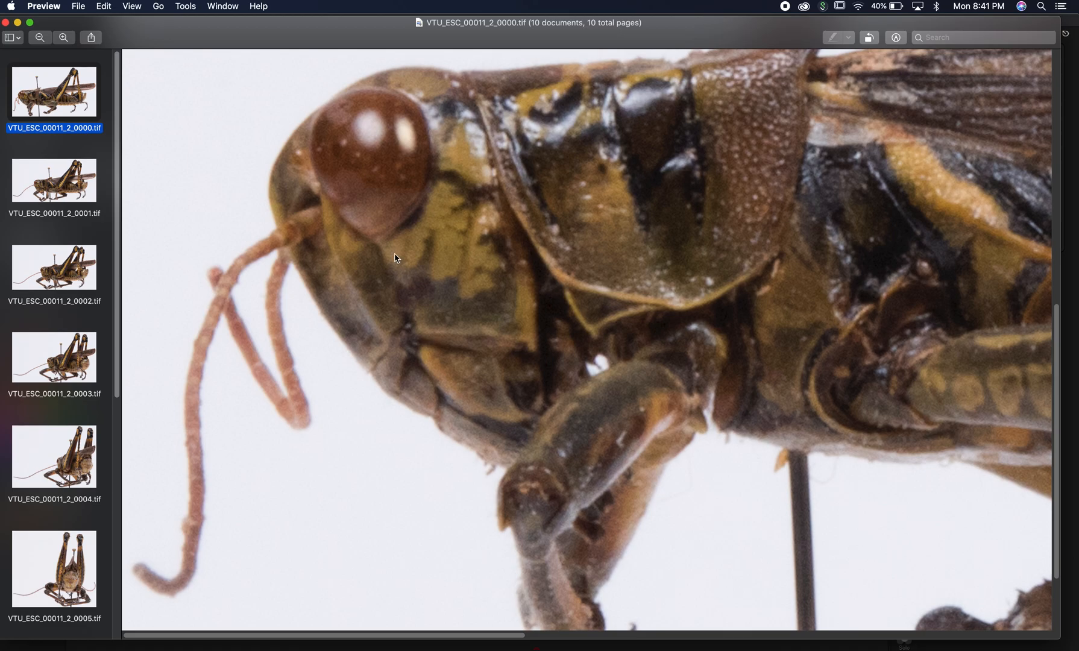
# Switch from the reference photo to ZBrush and inspect the detailed grasshopper head from several angles.
pyautogui.press('super+Tab')
pyautogui.press('super+Tab')
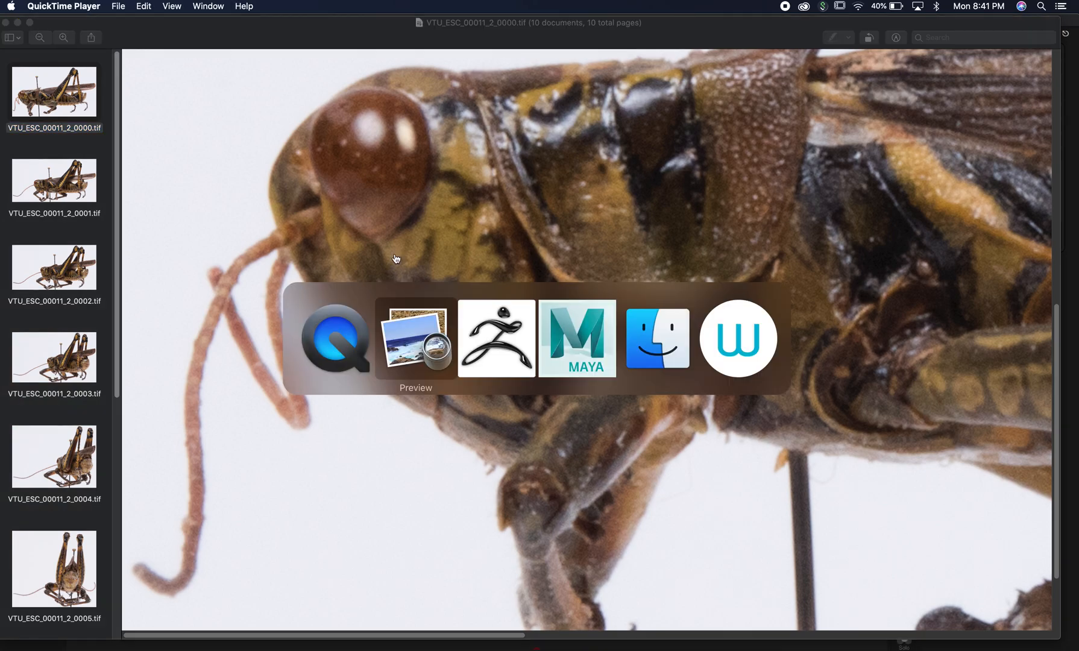
pyautogui.press('super+Tab')
pyautogui.moveTo(645, 595)
pyautogui.mouseDown()
pyautogui.moveTo(669, 585)
pyautogui.moveTo(657, 585)
pyautogui.mouseUp()
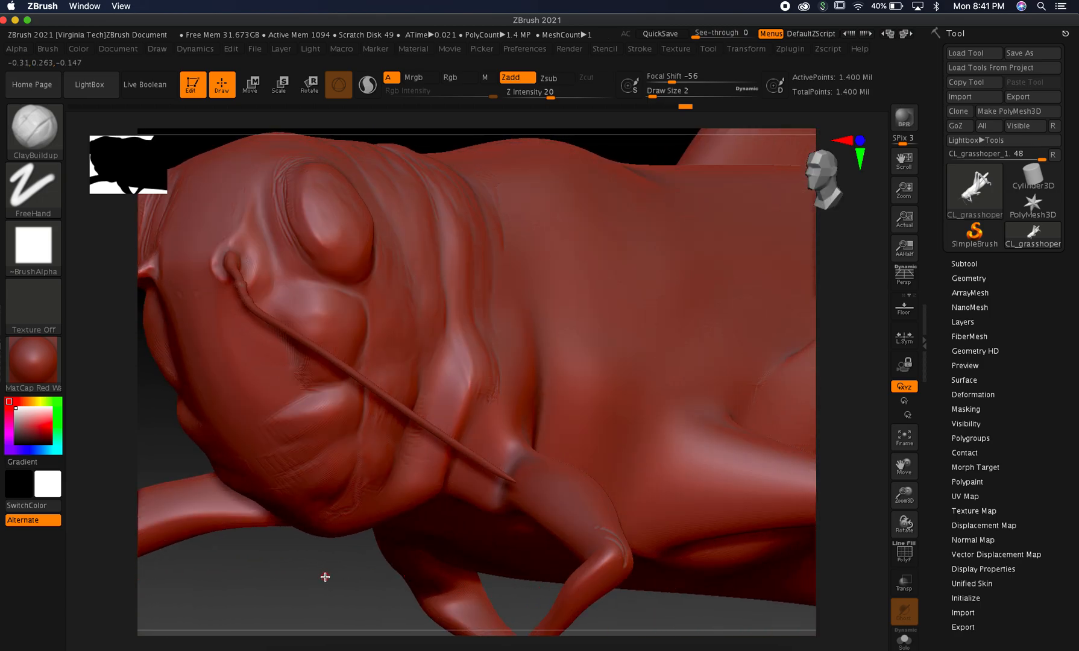
pyautogui.moveTo(324, 577); pyautogui.dragTo(297, 579)
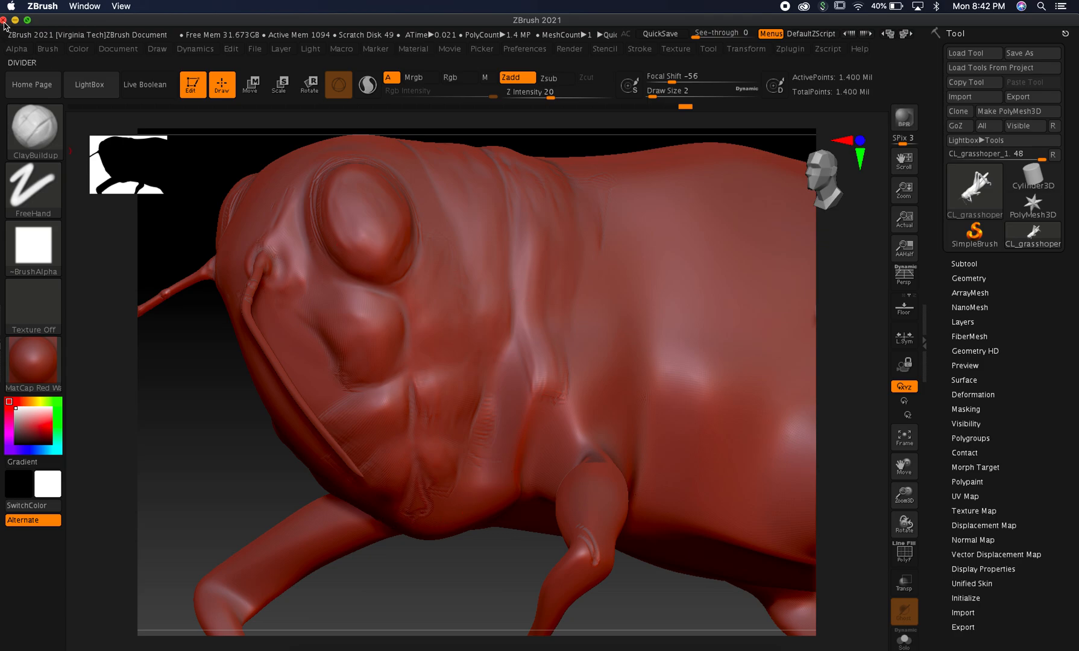
pyautogui.click(1020, 60)
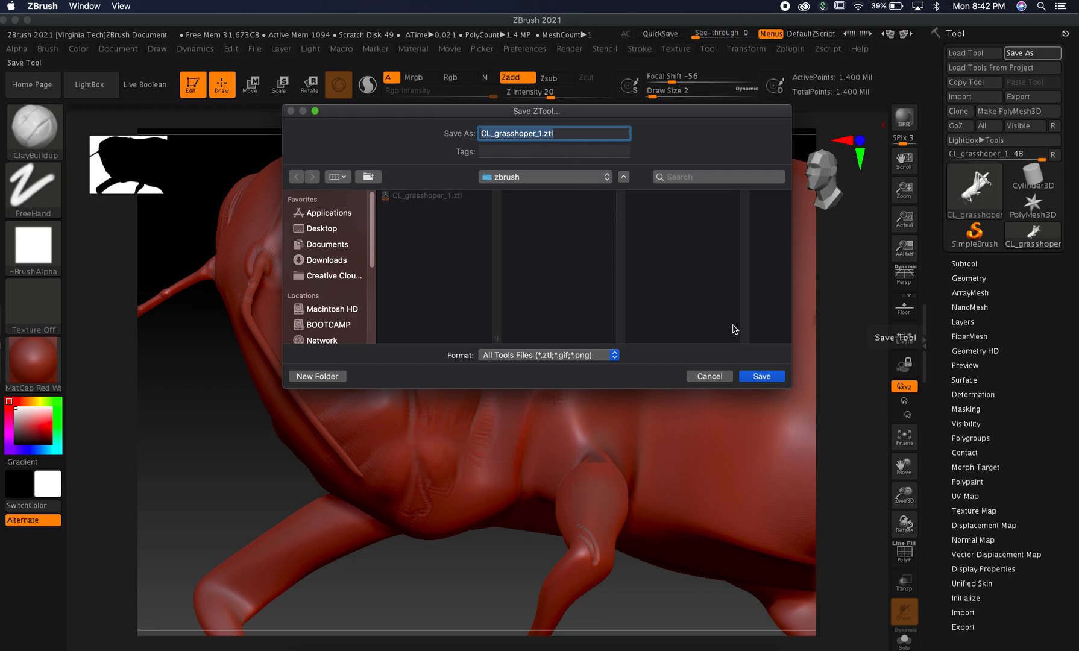
pyautogui.click(709, 376)
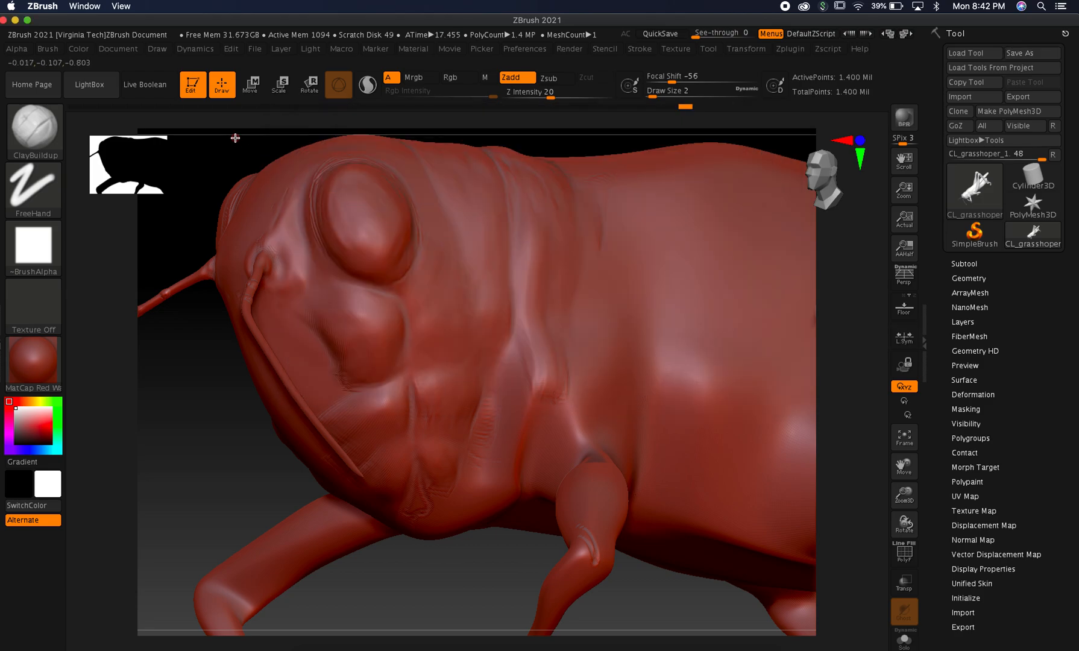
pyautogui.press('super+q')
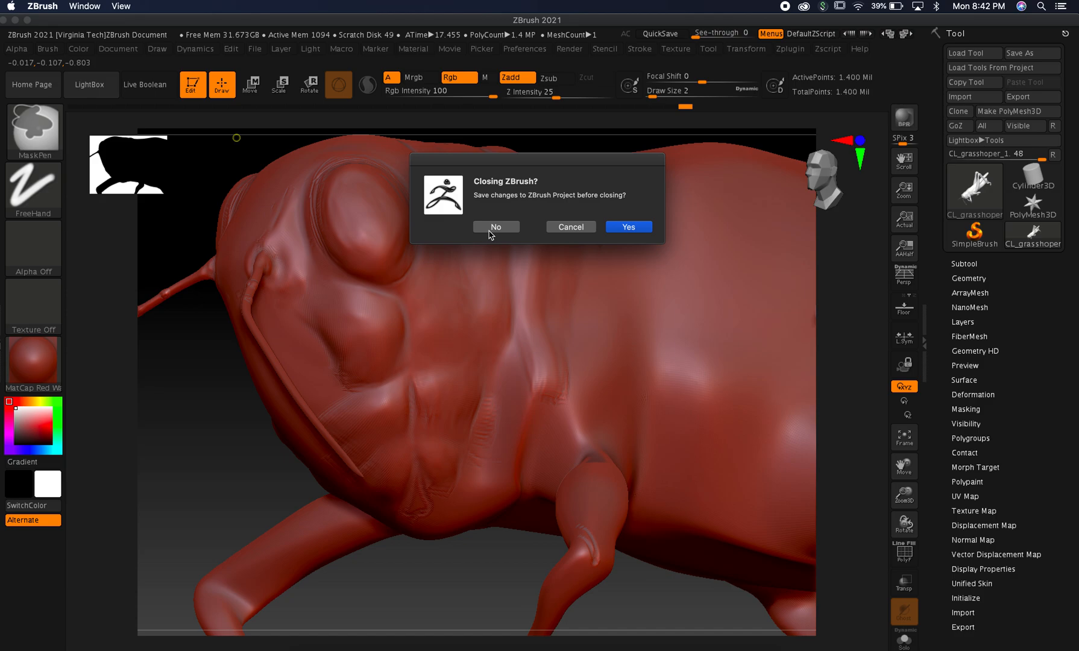
pyautogui.click(569, 227)
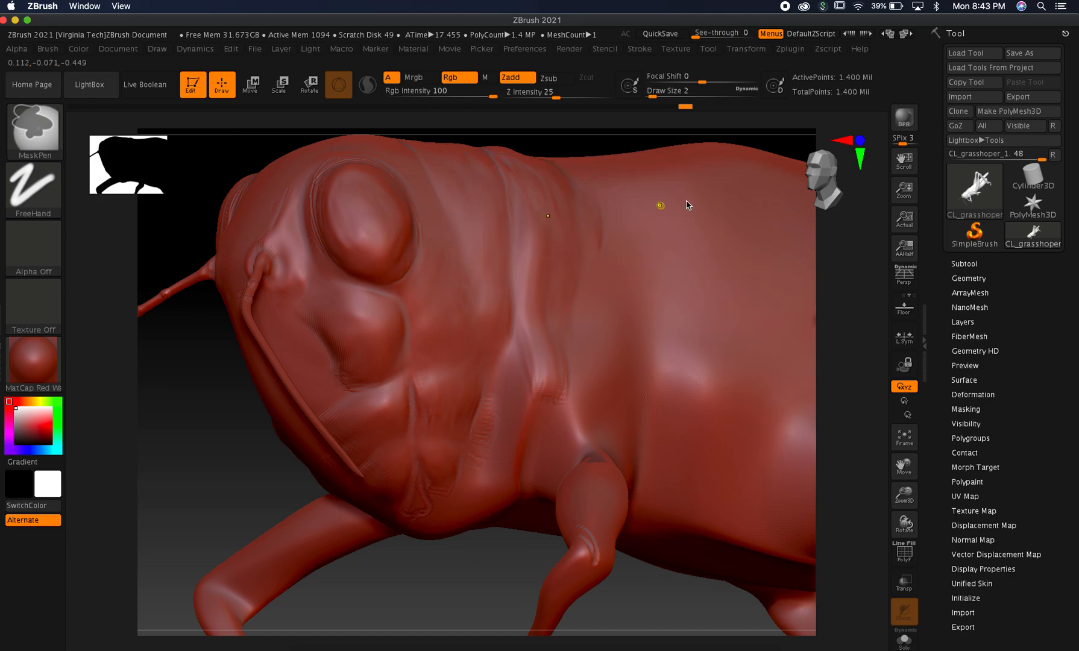
# Save the sculpted tool as CL_grasshoper_2.ztl in the zbrush folder and quit ZBrush without saving the project.
pyautogui.click(1019, 53)
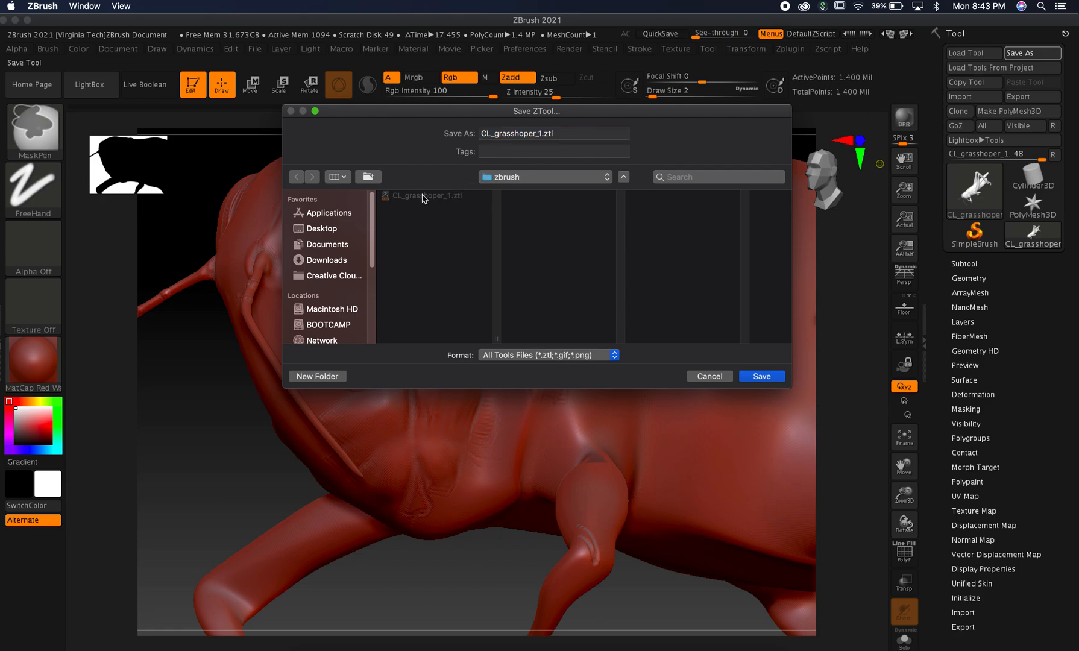
pyautogui.click(541, 134)
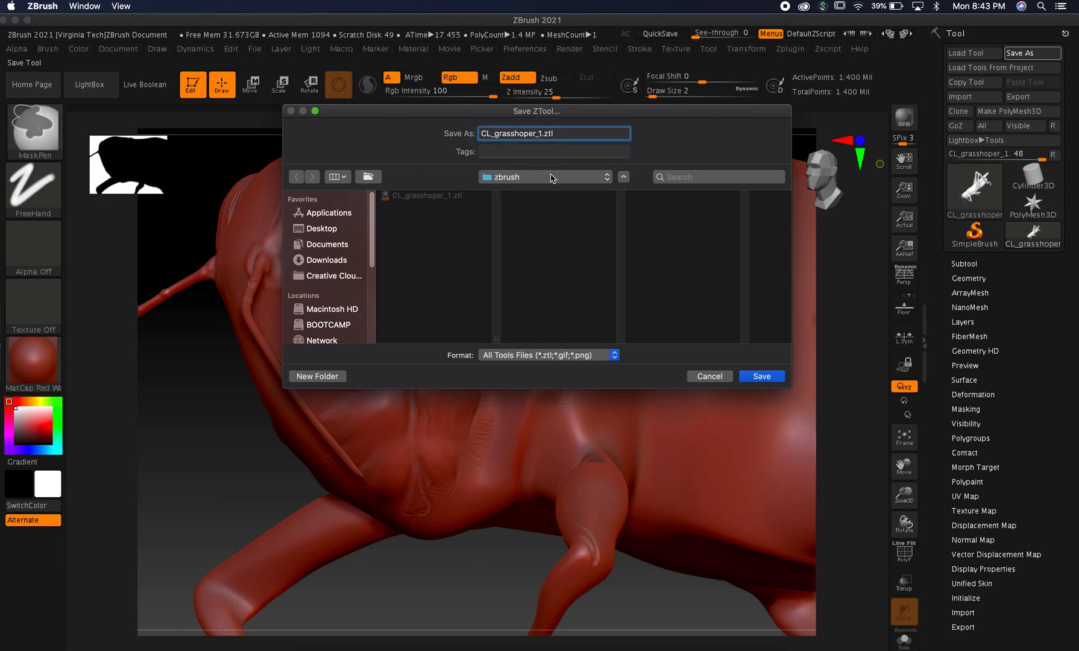
pyautogui.click(762, 376)
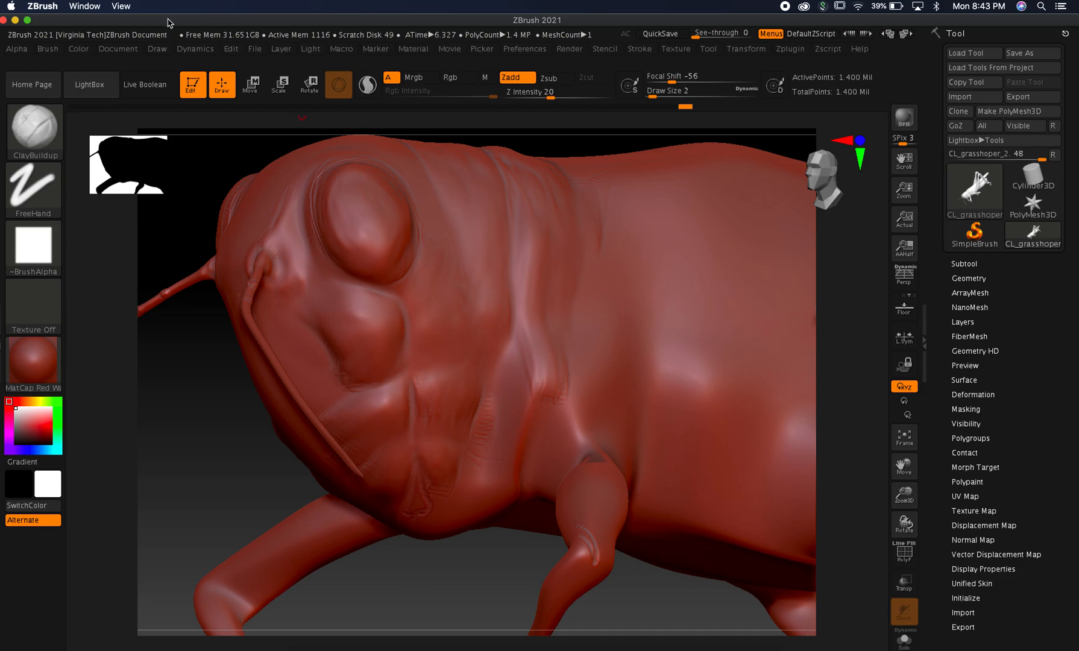
pyautogui.press('super+q')
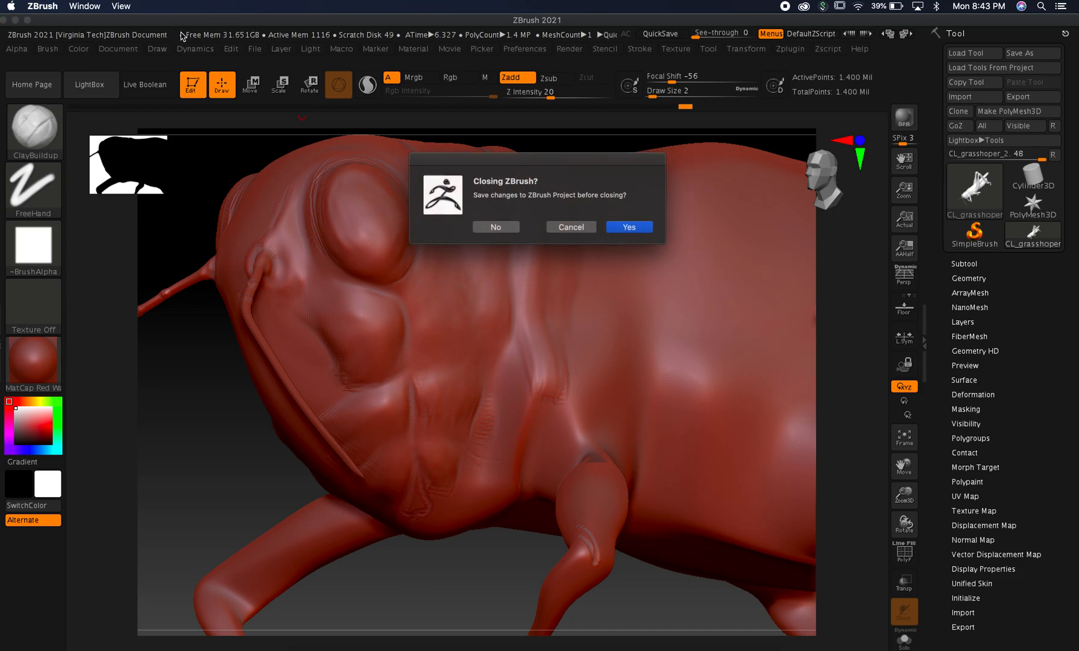
pyautogui.click(493, 228)
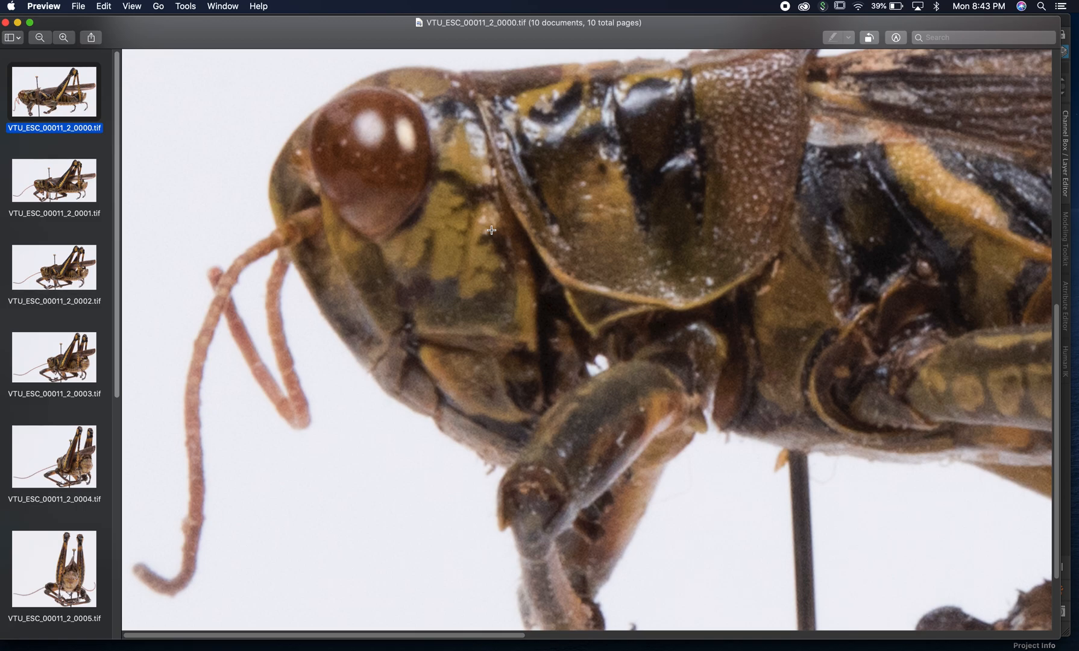
# View the reference photo VTU_ESC_00011_2_0001.tif and return to the head close-up in VTU_ESC_00011_2_0000.tif.
pyautogui.click(32, 179)
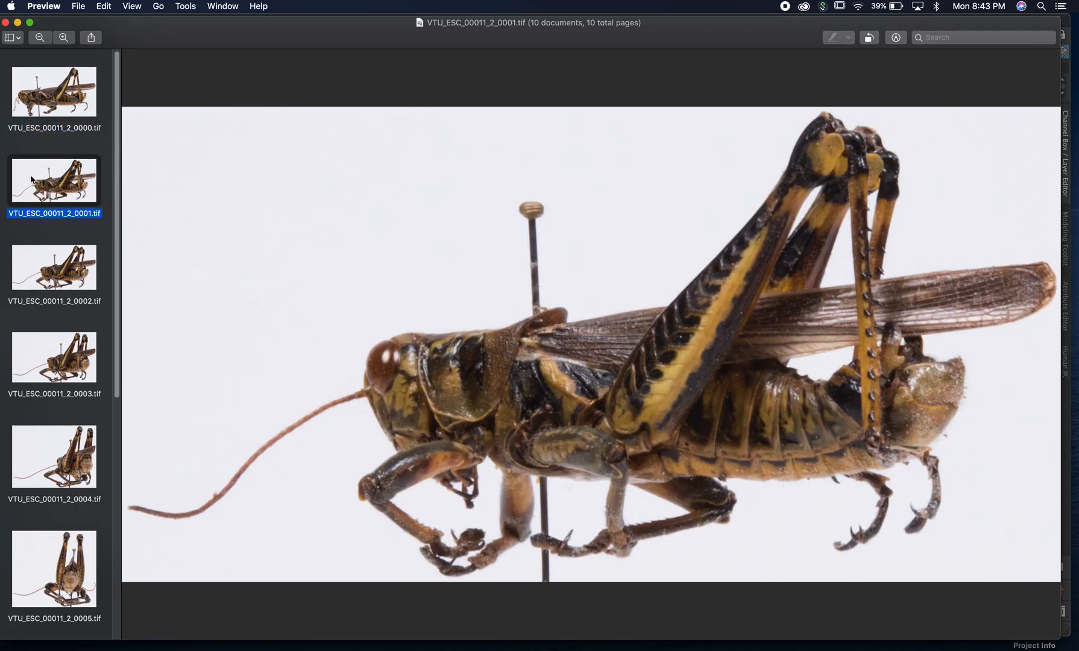
pyautogui.click(44, 120)
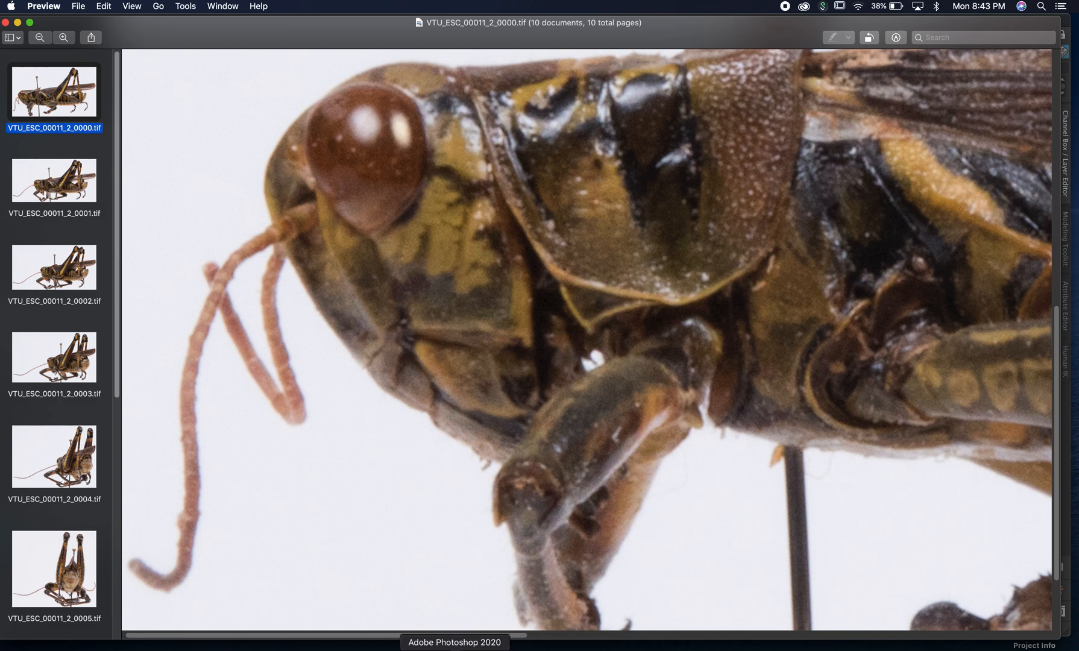
# Relaunch ZBrush and dismiss its home page and the LightBox browser.
pyautogui.click(414, 646)
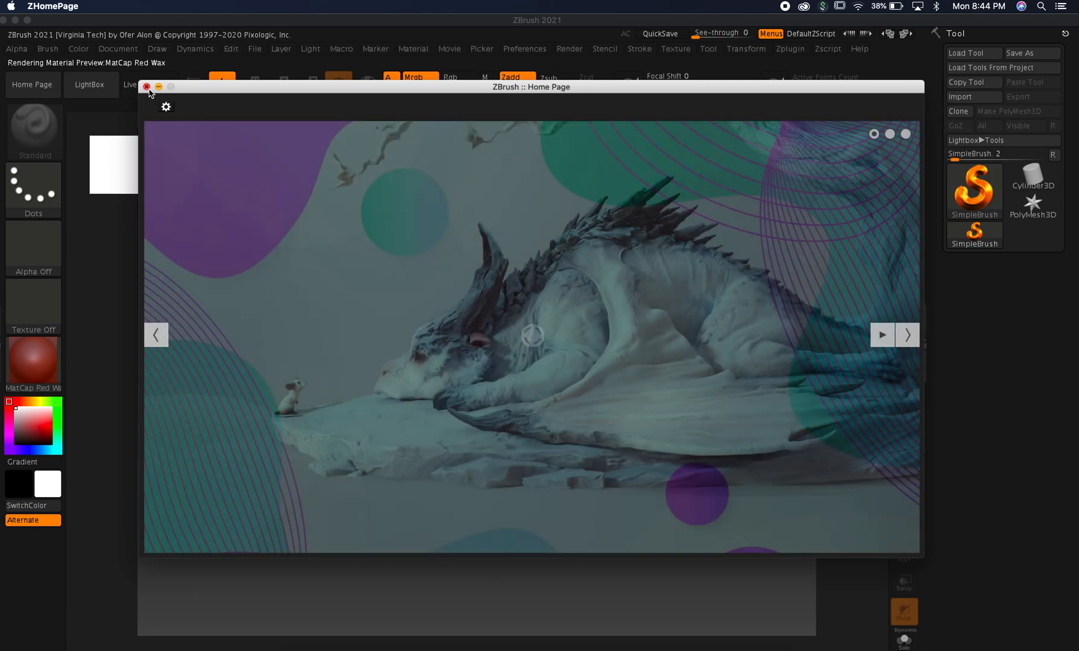
pyautogui.click(147, 86)
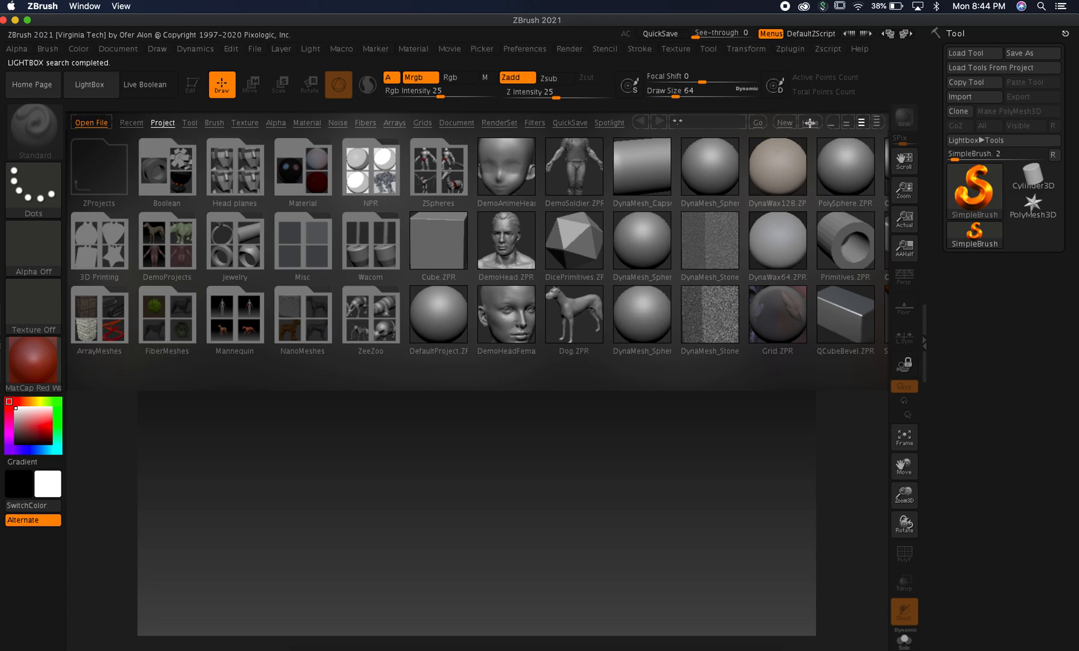
pyautogui.click(810, 123)
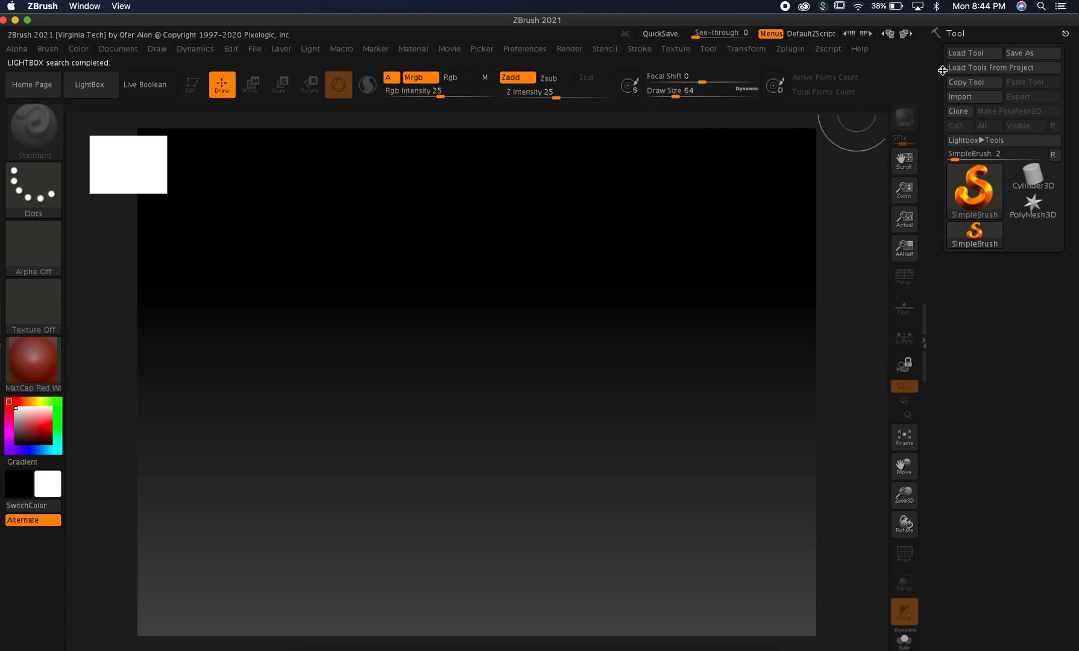
# Load CL_grasshoper_1.ztl, draw the grasshopper on the canvas, and enter Edit mode with the model in side view.
pyautogui.click(981, 56)
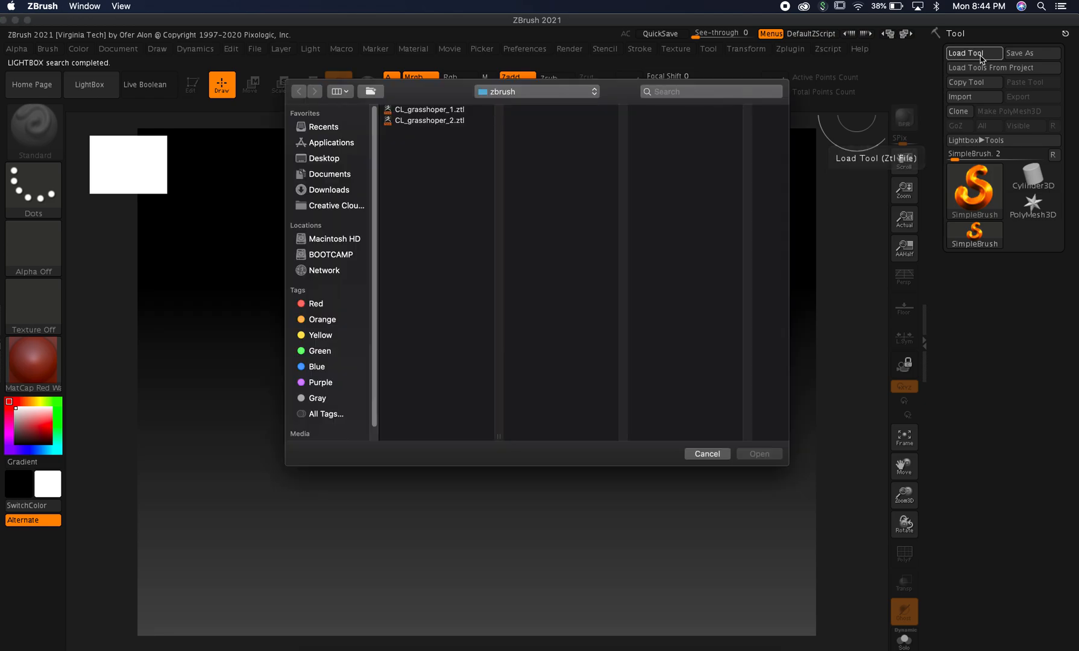
pyautogui.click(407, 112)
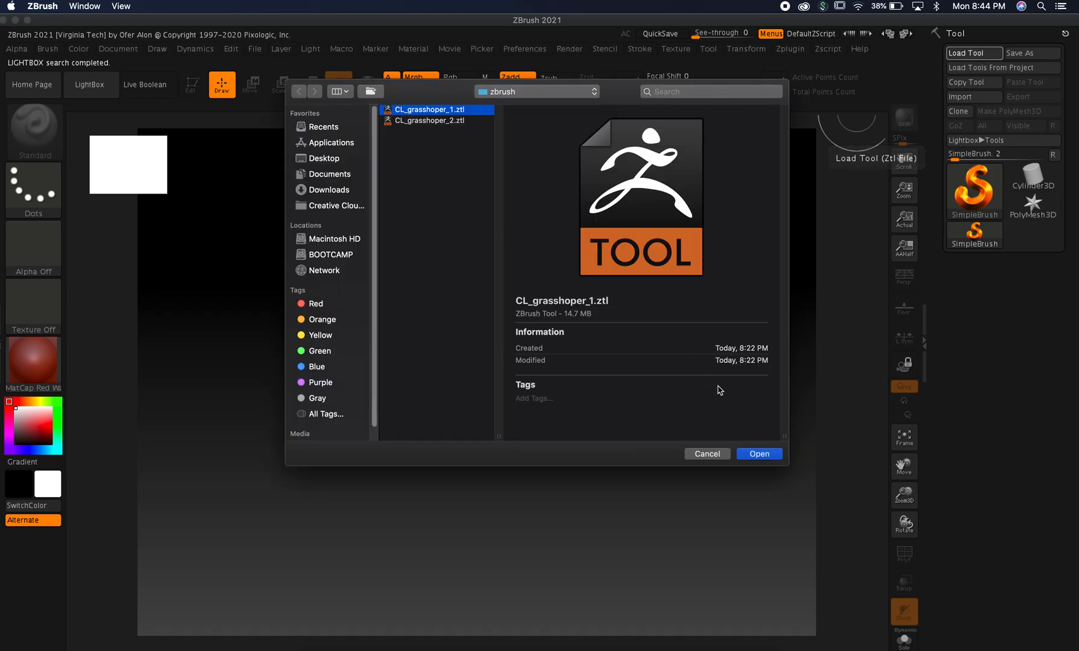
pyautogui.click(762, 455)
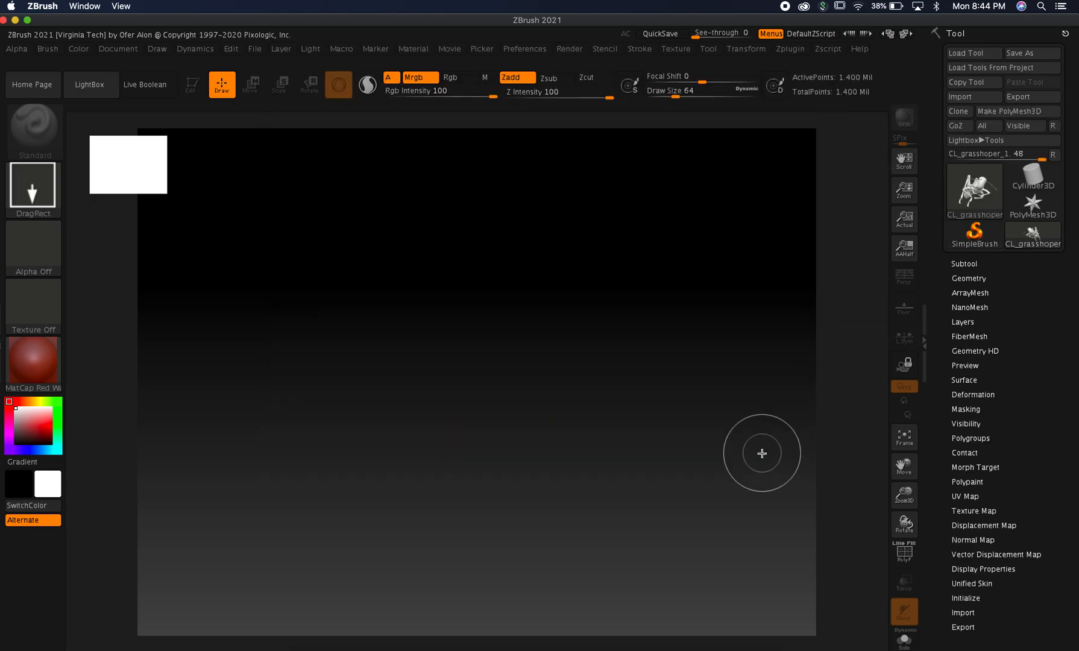
pyautogui.moveTo(421, 299)
pyautogui.mouseDown()
pyautogui.moveTo(556, 455)
pyautogui.moveTo(583, 573)
pyautogui.moveTo(490, 609)
pyautogui.moveTo(435, 600)
pyautogui.mouseUp()
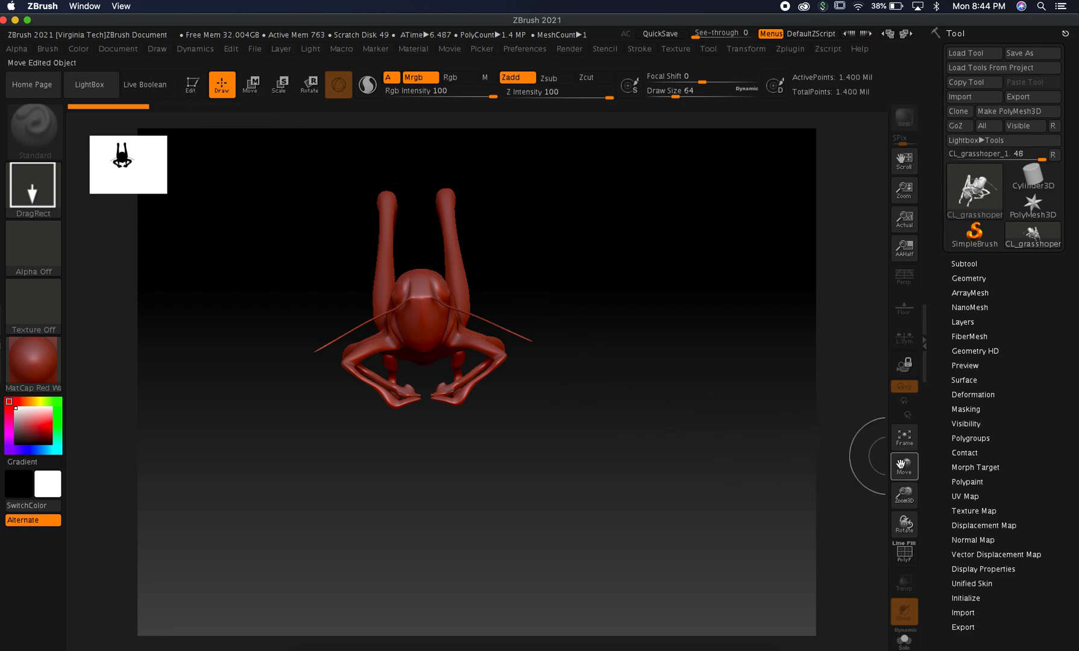
pyautogui.click(189, 86)
pyautogui.moveTo(610, 290)
pyautogui.mouseDown()
pyautogui.moveTo(586, 297)
pyautogui.moveTo(636, 308)
pyautogui.moveTo(628, 320)
pyautogui.moveTo(602, 316)
pyautogui.moveTo(666, 342)
pyautogui.moveTo(609, 342)
pyautogui.mouseUp()
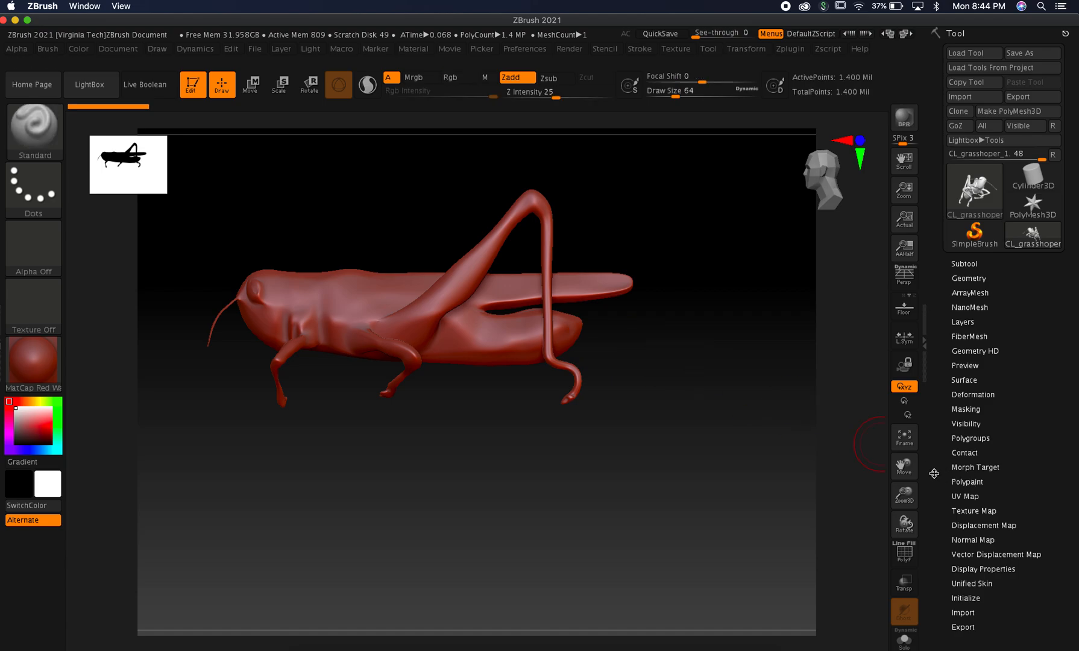
# Inspect the head and front legs of the base grasshopper model up close, briefly toggling the polyframe display.
pyautogui.moveTo(904, 465); pyautogui.dragTo(919, 499)
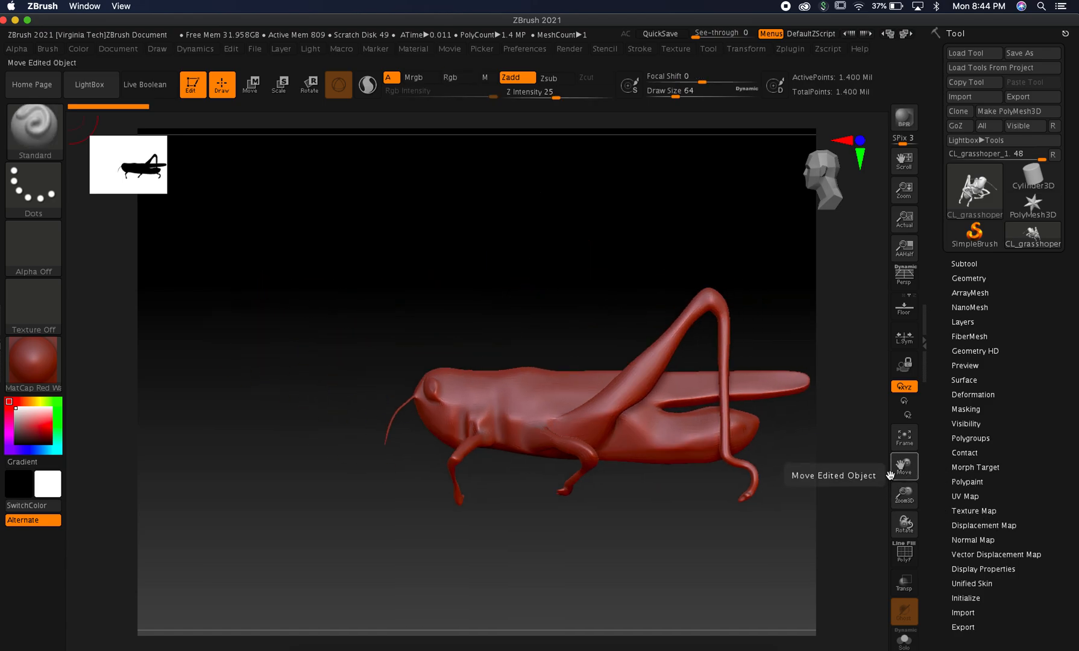
pyautogui.moveTo(906, 494); pyautogui.dragTo(1058, 437)
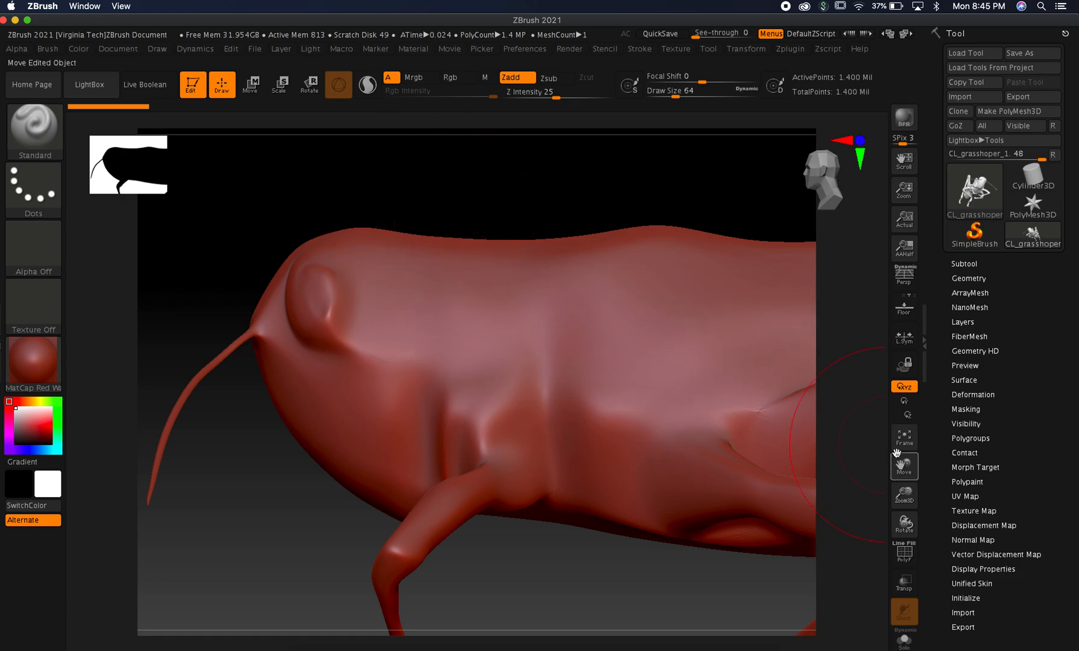
pyautogui.hotkey('shift', 'f')
pyautogui.hotkey('shift', 'f')
pyautogui.moveTo(907, 465); pyautogui.dragTo(936, 446)
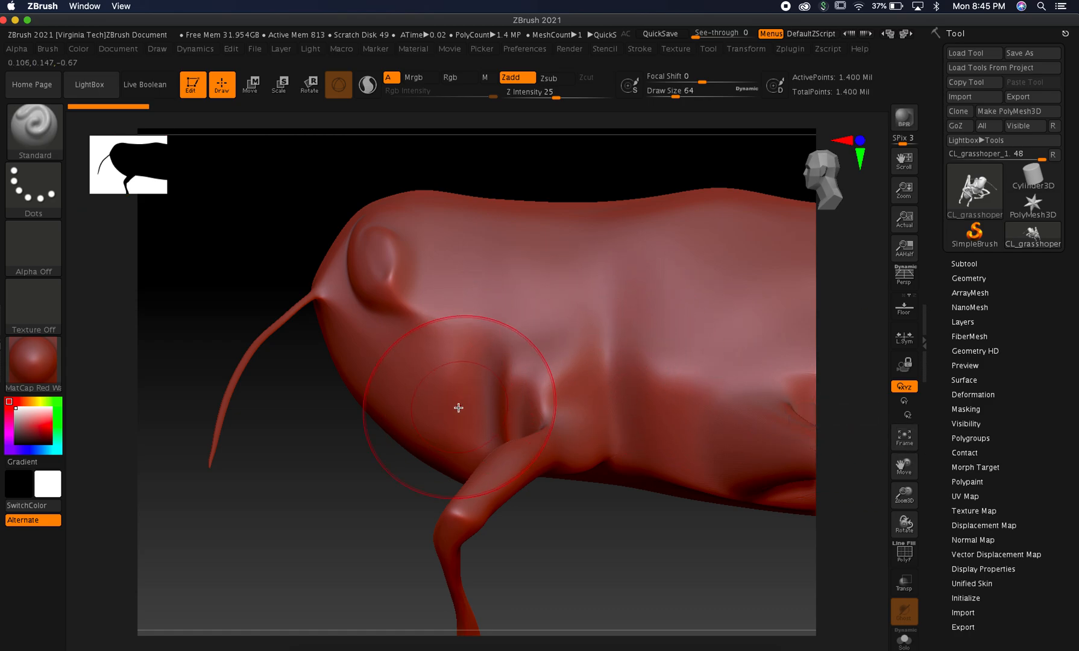
pyautogui.moveTo(359, 482)
pyautogui.mouseDown()
pyautogui.moveTo(369, 490)
pyautogui.moveTo(370, 476)
pyautogui.mouseUp()
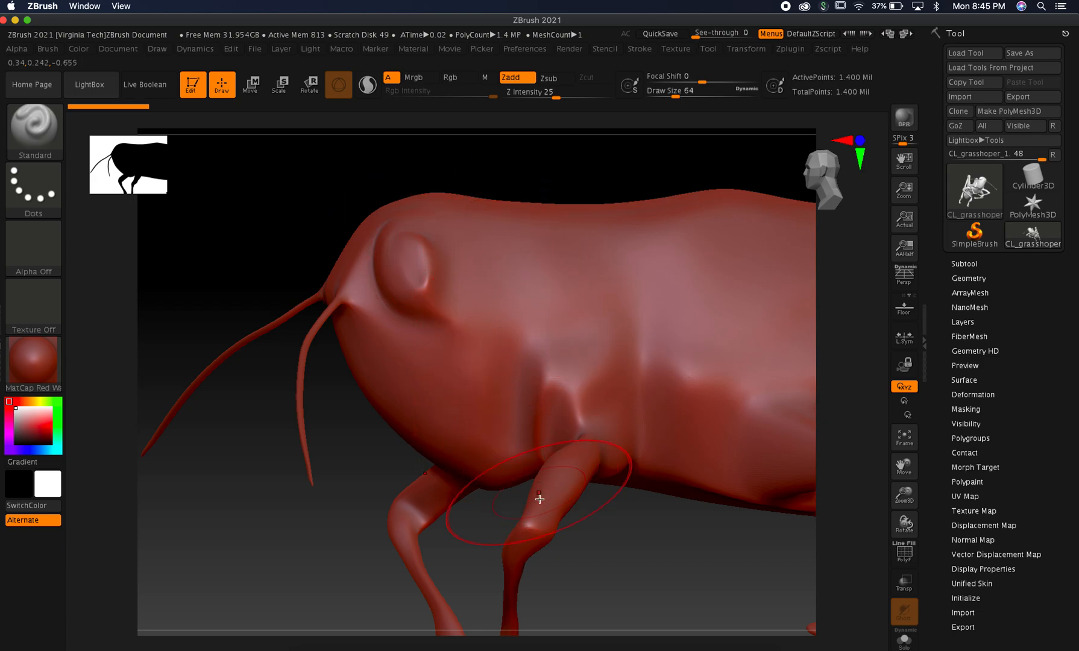
pyautogui.moveTo(638, 558); pyautogui.dragTo(629, 559)
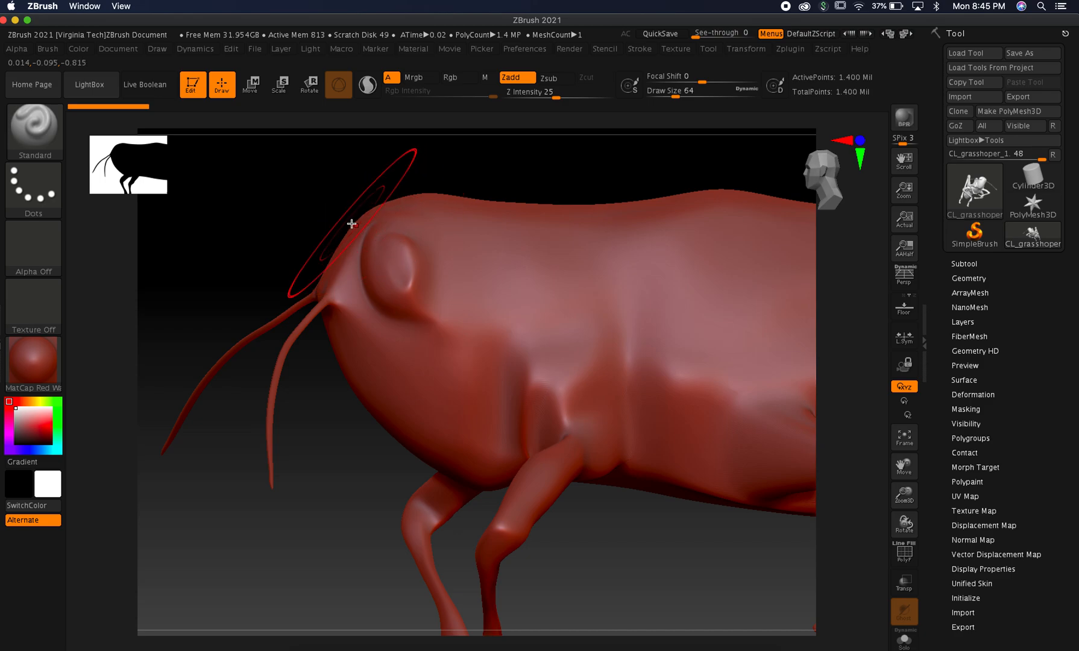
# Try a Standard brush stroke on the cheek below the eye at draw size 64 and undo it.
pyautogui.moveTo(450, 295); pyautogui.dragTo(457, 375)
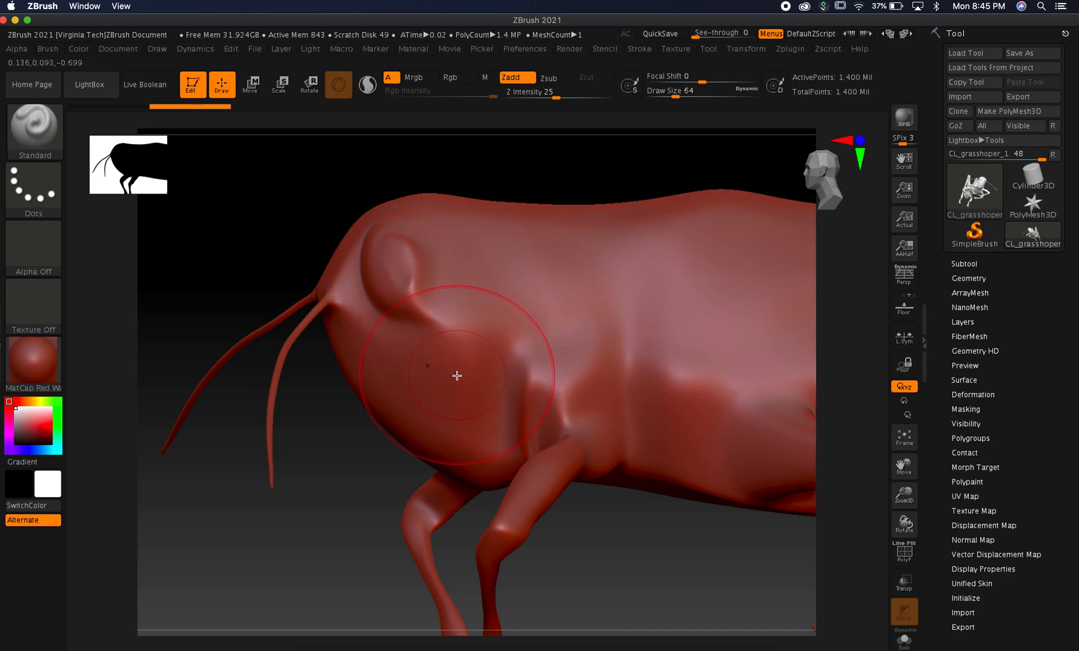
pyautogui.hotkey('ctrl', 'z')
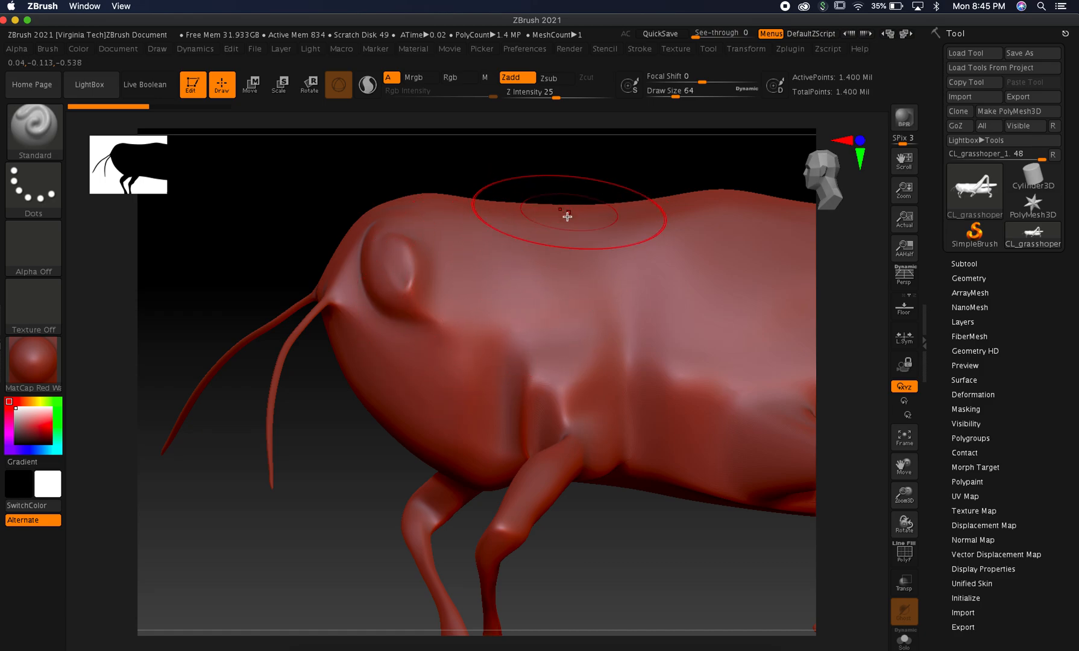
# Reduce the Standard brush's draw size to 3 for fine detail work on the head.
pyautogui.moveTo(675, 96); pyautogui.dragTo(659, 99)
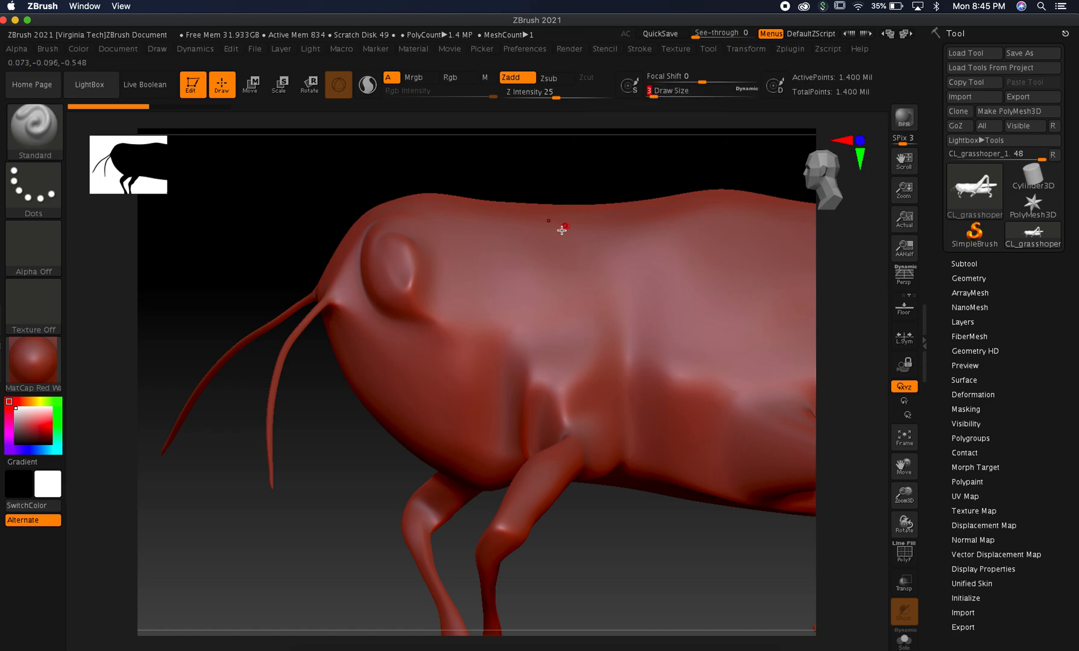
pyautogui.press('s')
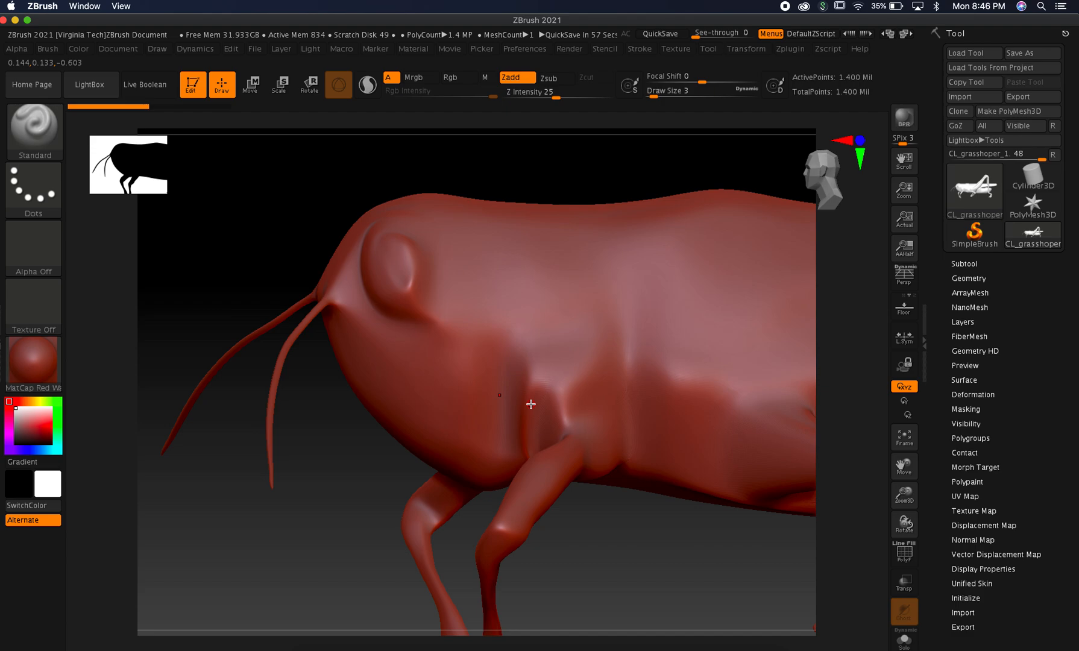
pyautogui.press('ctrl')
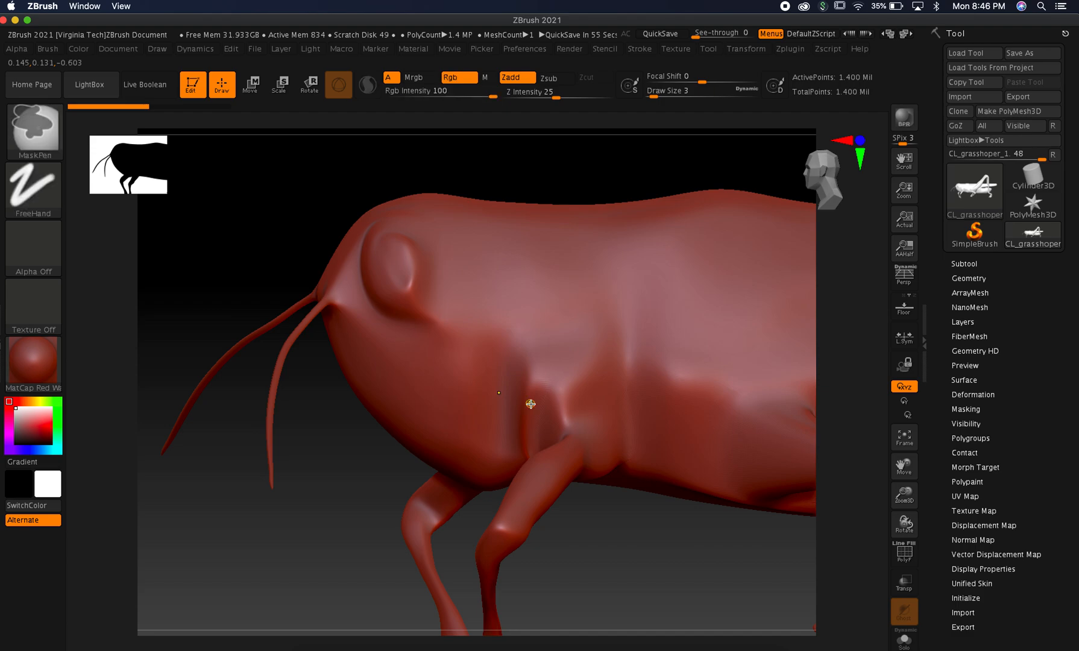
# Compare the head and eye in the reference photo with the ZBrush model's head.
pyautogui.press('super+Tab')
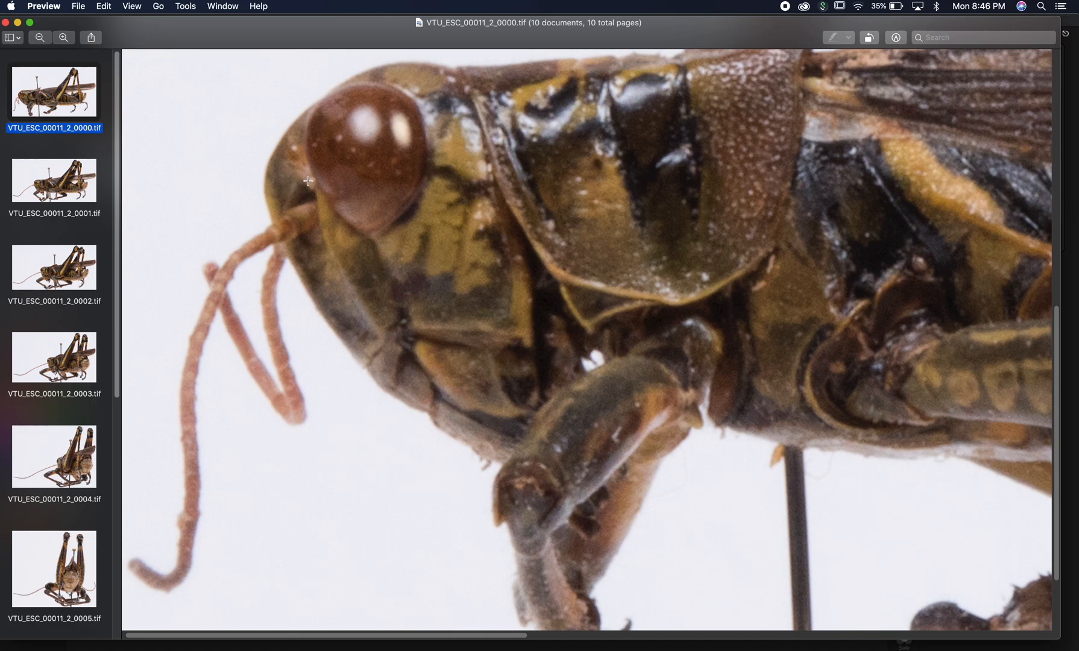
pyautogui.press('super+Tab')
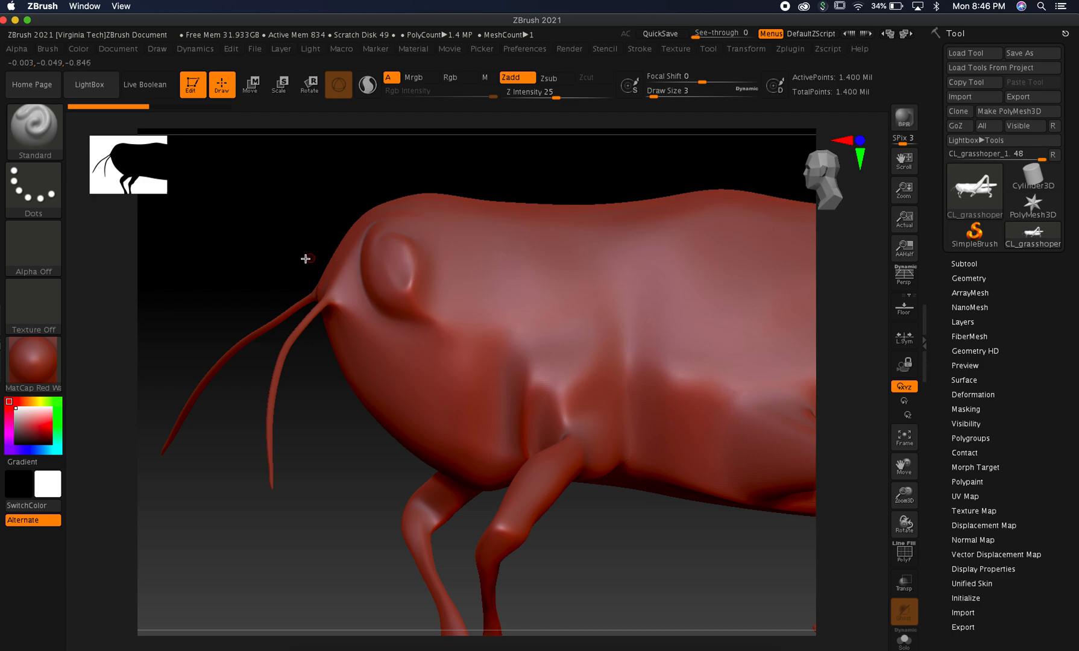
pyautogui.moveTo(277, 215)
pyautogui.mouseDown()
pyautogui.moveTo(298, 215)
pyautogui.moveTo(286, 224)
pyautogui.mouseUp()
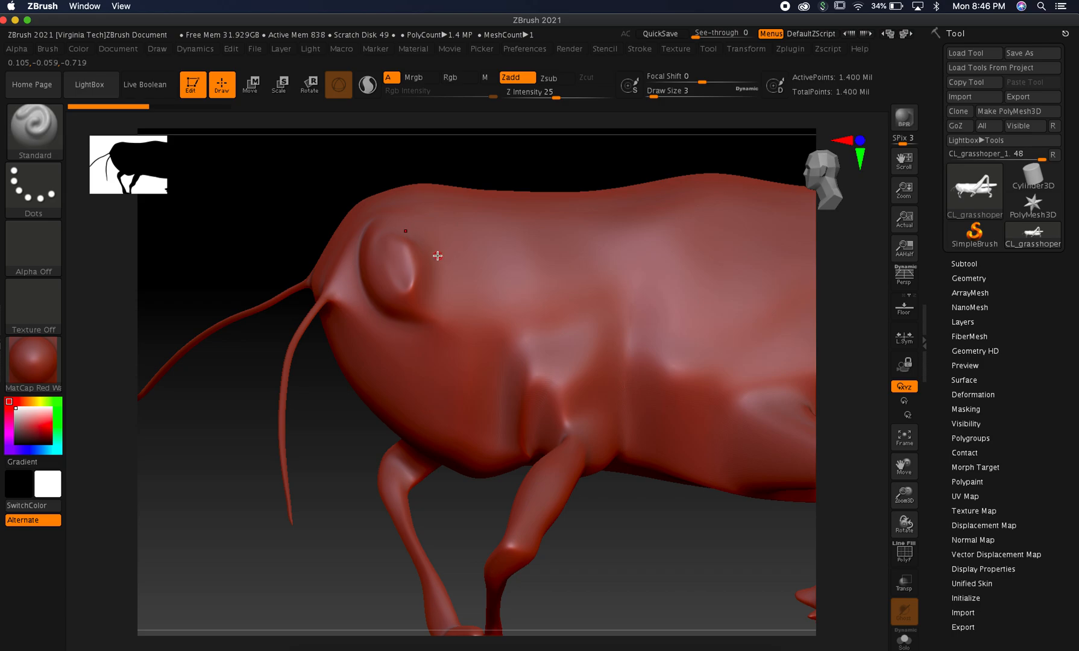
# Draw a fine Standard brush line along the eye's rear edge and undo the stray strokes on the neck.
pyautogui.moveTo(443, 264); pyautogui.dragTo(437, 310)
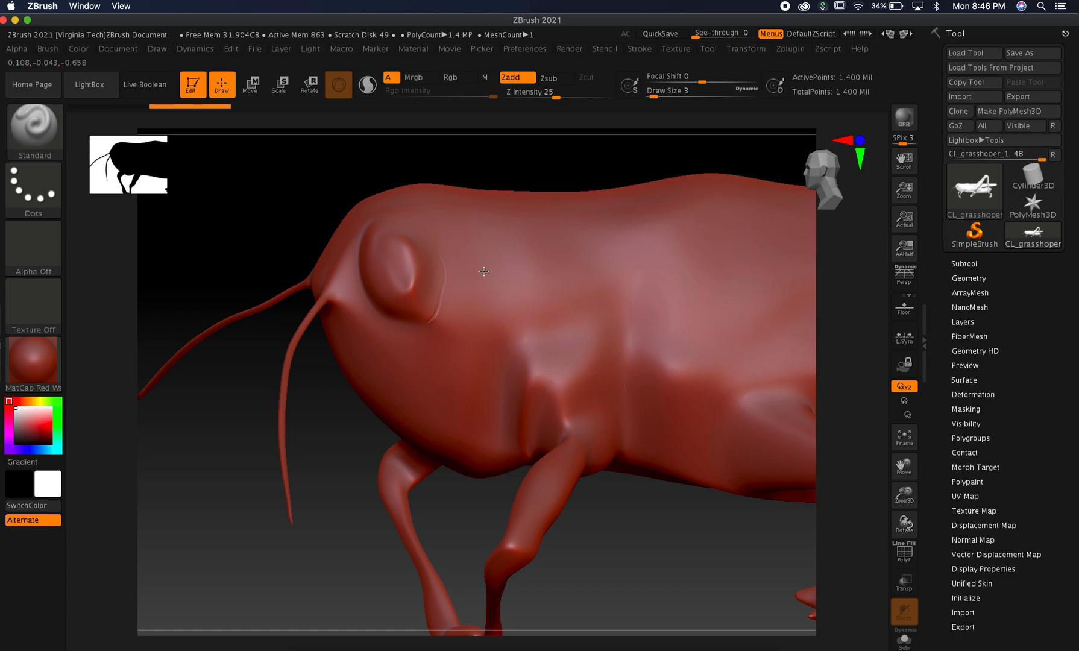
pyautogui.moveTo(484, 273)
pyautogui.mouseDown()
pyautogui.moveTo(463, 314)
pyautogui.moveTo(459, 276)
pyautogui.moveTo(502, 262)
pyautogui.moveTo(479, 200)
pyautogui.mouseUp()
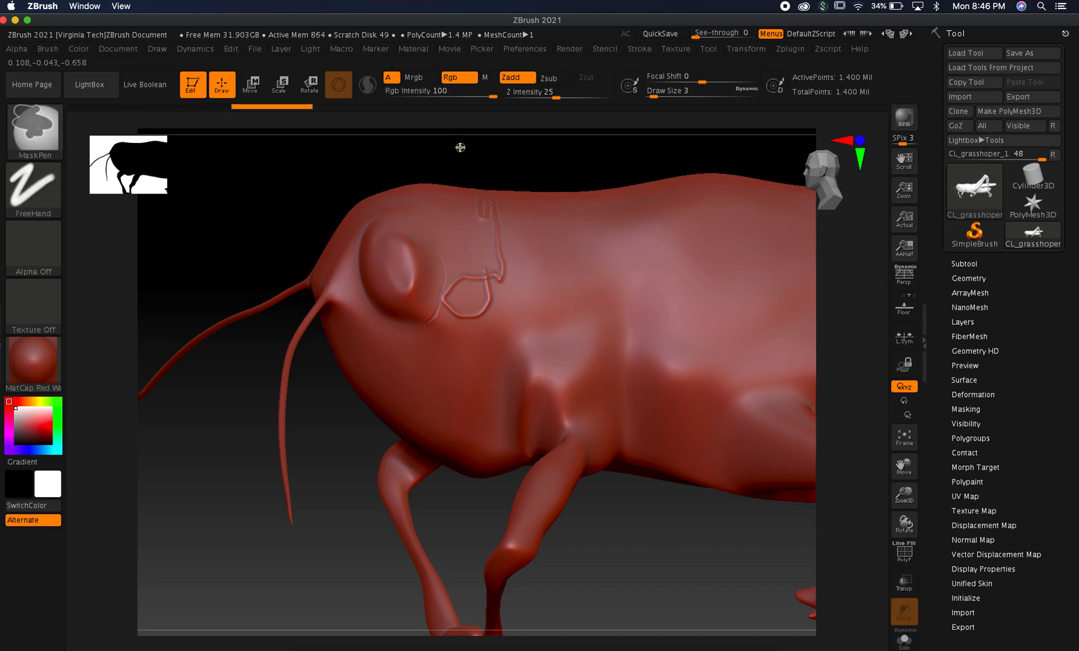
pyautogui.hotkey('ctrl', 'z')
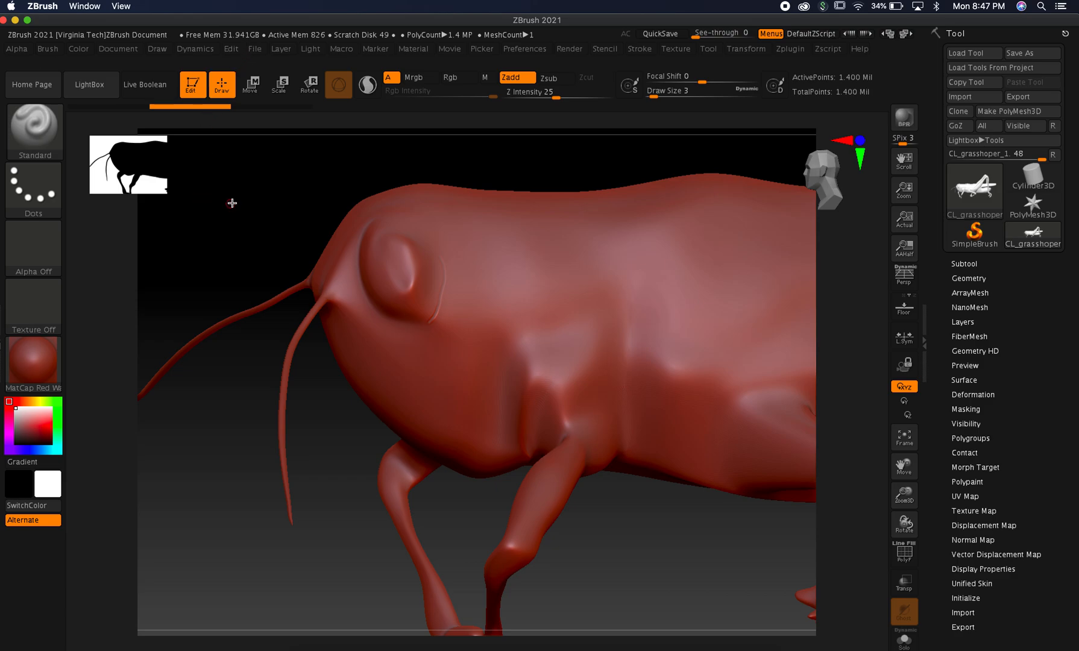
# Extend the fine raised outline along the eye's upper rear edge and over its top.
pyautogui.hotkey('shift', 'f')
pyautogui.keyDown('alt'); pyautogui.moveTo(333, 176); pyautogui.dragTo(332, 203); pyautogui.keyUp('alt')
pyautogui.hotkey('shift', 'f')
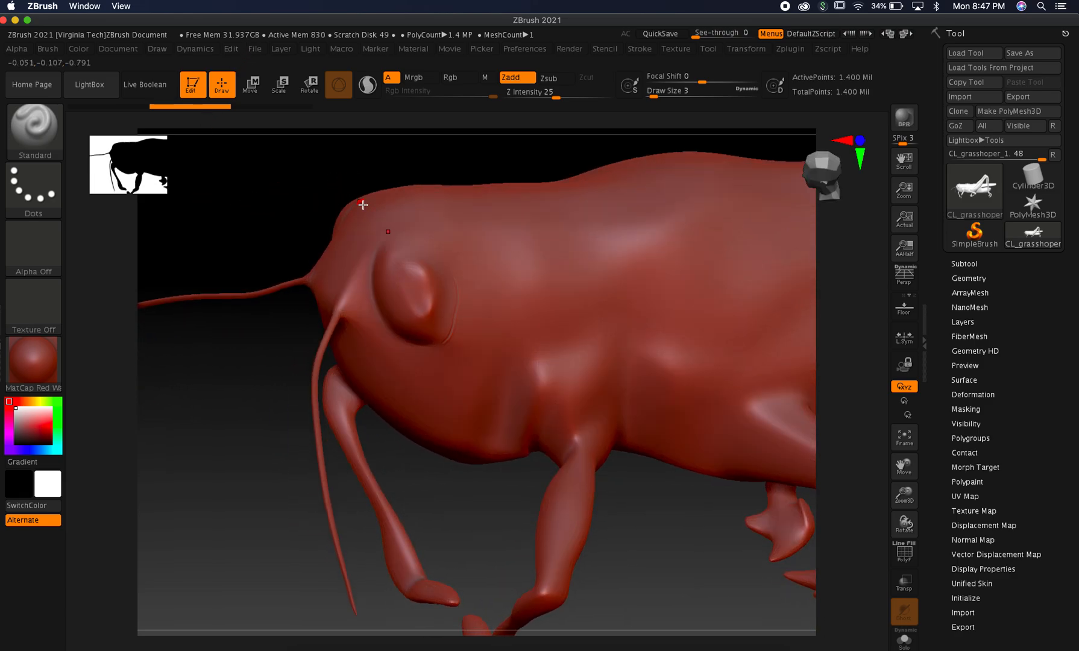
pyautogui.hotkey('shift', 'f')
pyautogui.moveTo(371, 171); pyautogui.dragTo(389, 184)
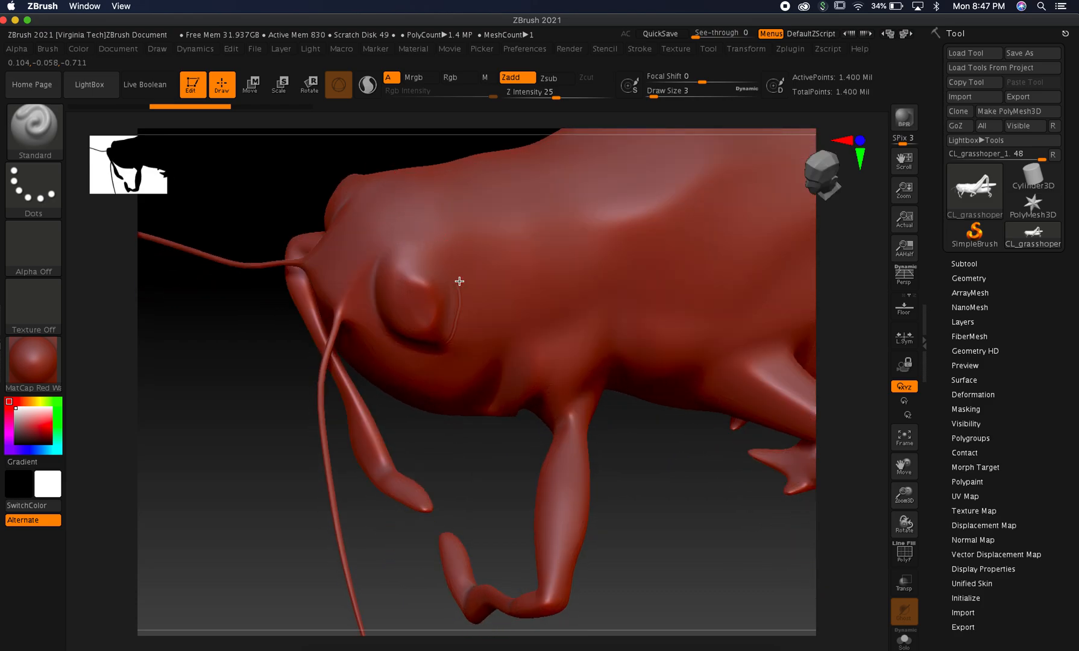
pyautogui.moveTo(444, 277); pyautogui.dragTo(414, 259)
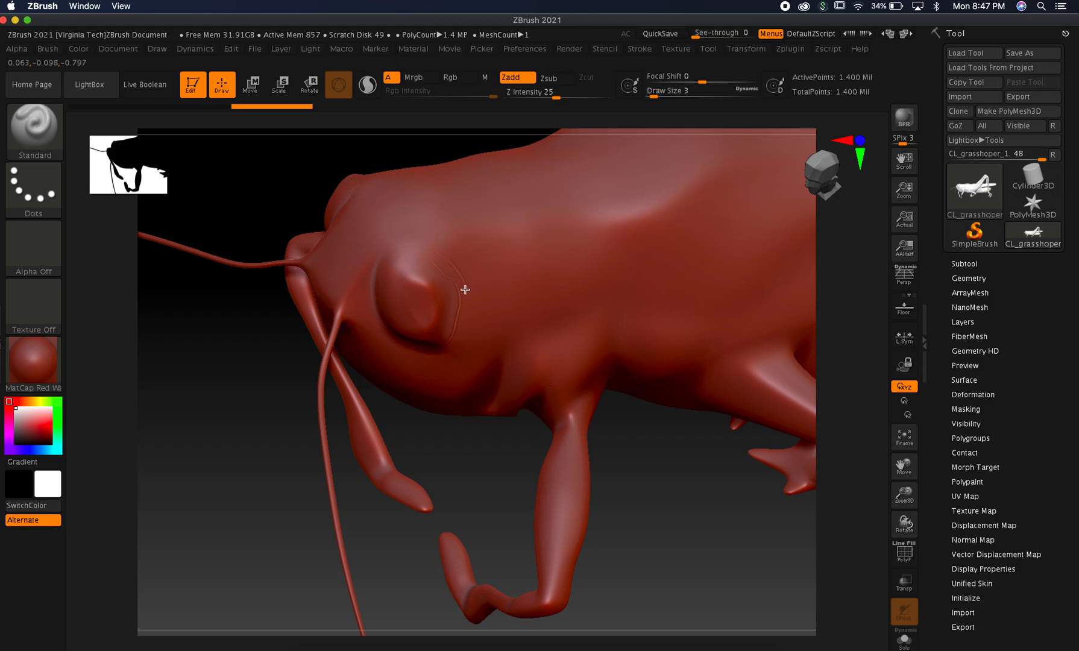
pyautogui.moveTo(379, 273)
pyautogui.mouseDown()
pyautogui.moveTo(440, 253)
pyautogui.moveTo(396, 255)
pyautogui.moveTo(423, 251)
pyautogui.mouseUp()
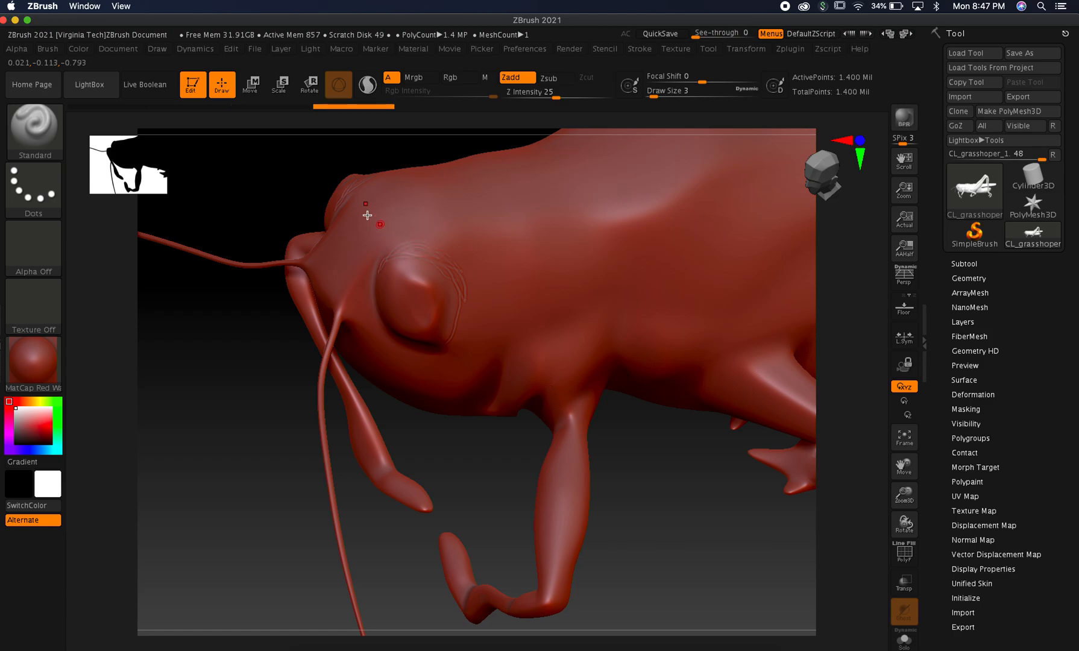
# Continue the fine outline around the front and underside of the eye to close the ring.
pyautogui.moveTo(260, 231)
pyautogui.mouseDown()
pyautogui.moveTo(301, 188)
pyautogui.moveTo(352, 235)
pyautogui.mouseUp()
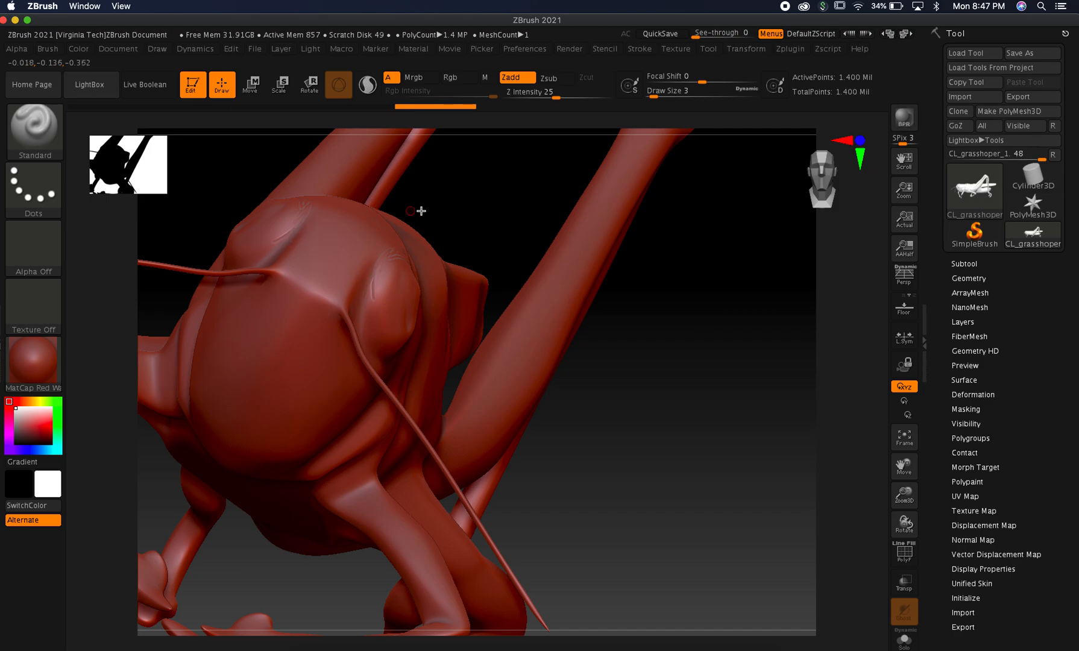
pyautogui.moveTo(662, 284); pyautogui.dragTo(657, 232)
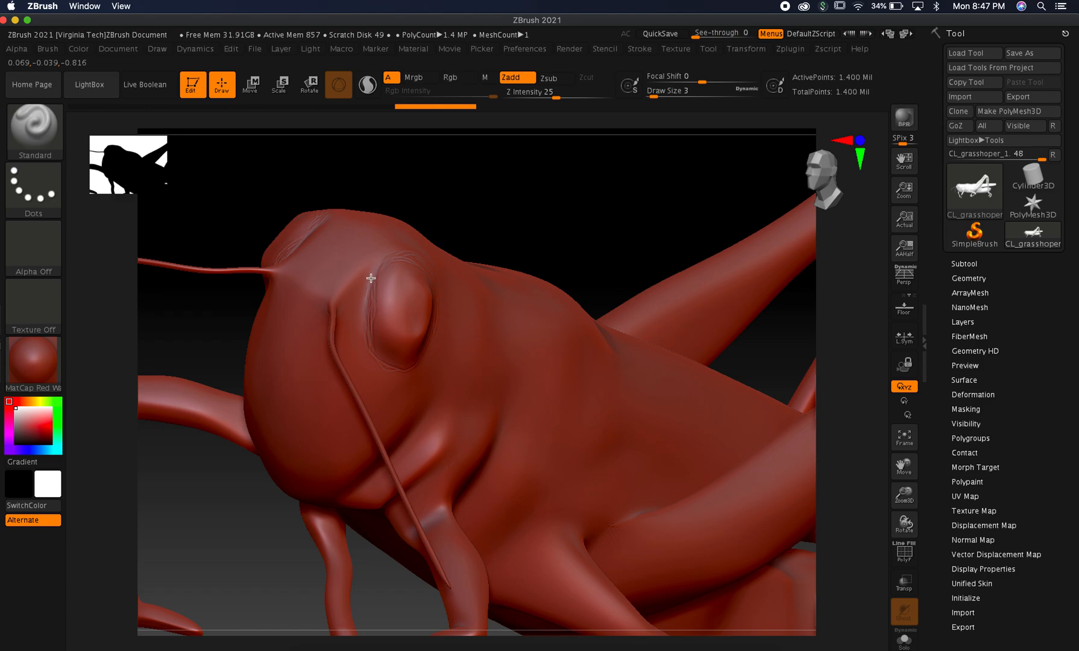
pyautogui.moveTo(544, 164)
pyautogui.mouseDown()
pyautogui.moveTo(403, 276)
pyautogui.moveTo(429, 281)
pyautogui.moveTo(436, 308)
pyautogui.moveTo(417, 373)
pyautogui.mouseUp()
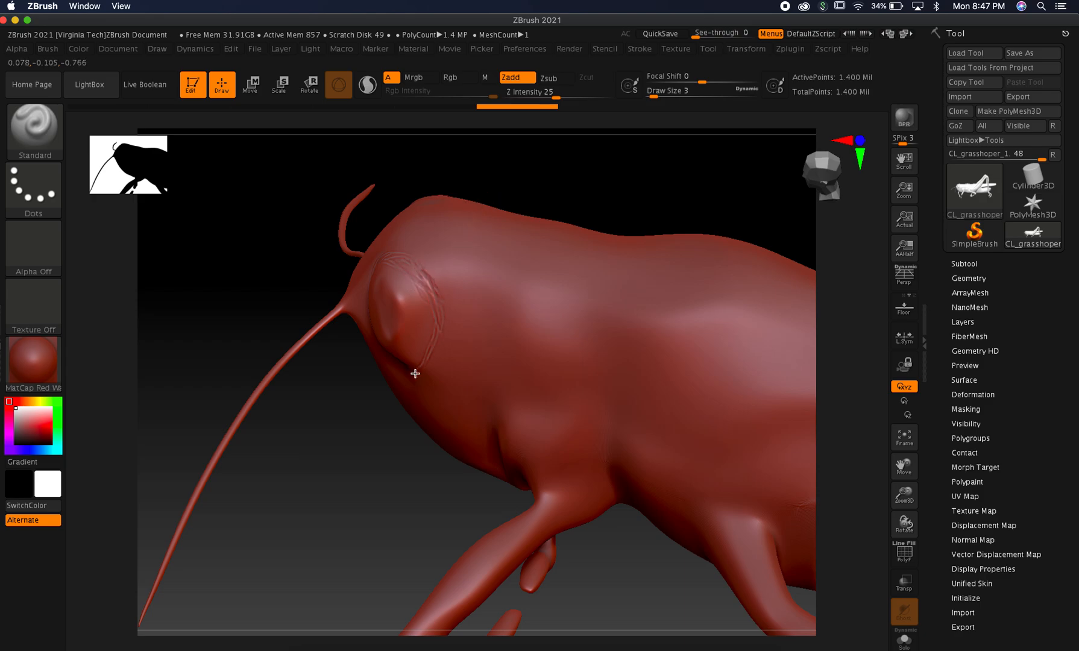
pyautogui.moveTo(285, 301); pyautogui.dragTo(308, 240)
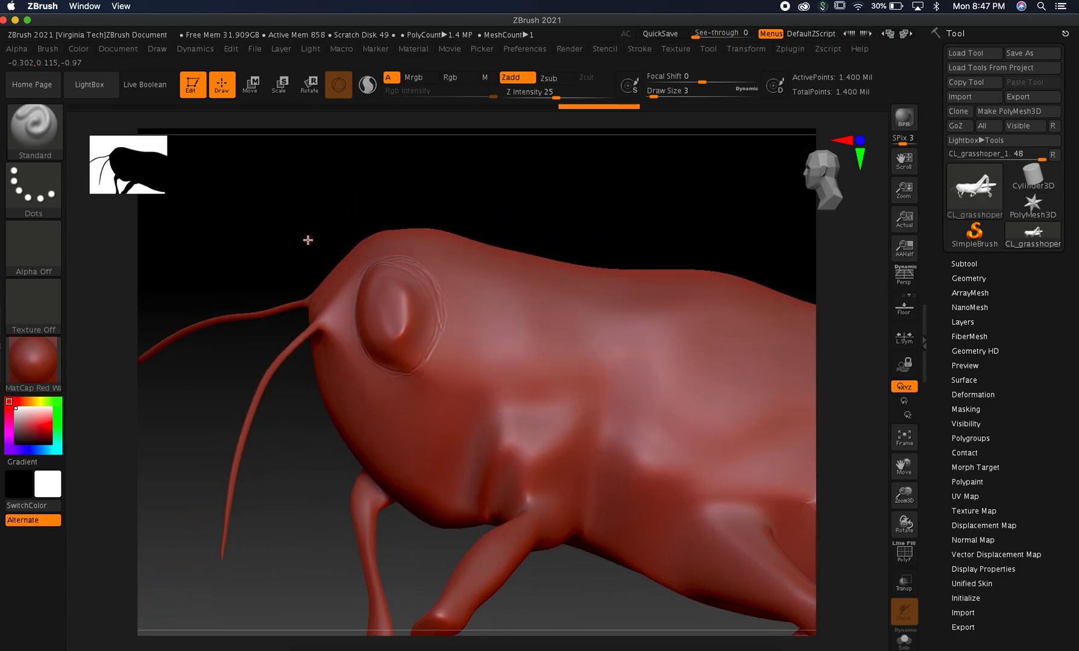
# Check the side reference photo and draw a vertical seam from the eye's lower edge down the cheek, forking above the jaw.
pyautogui.press('super+Tab')
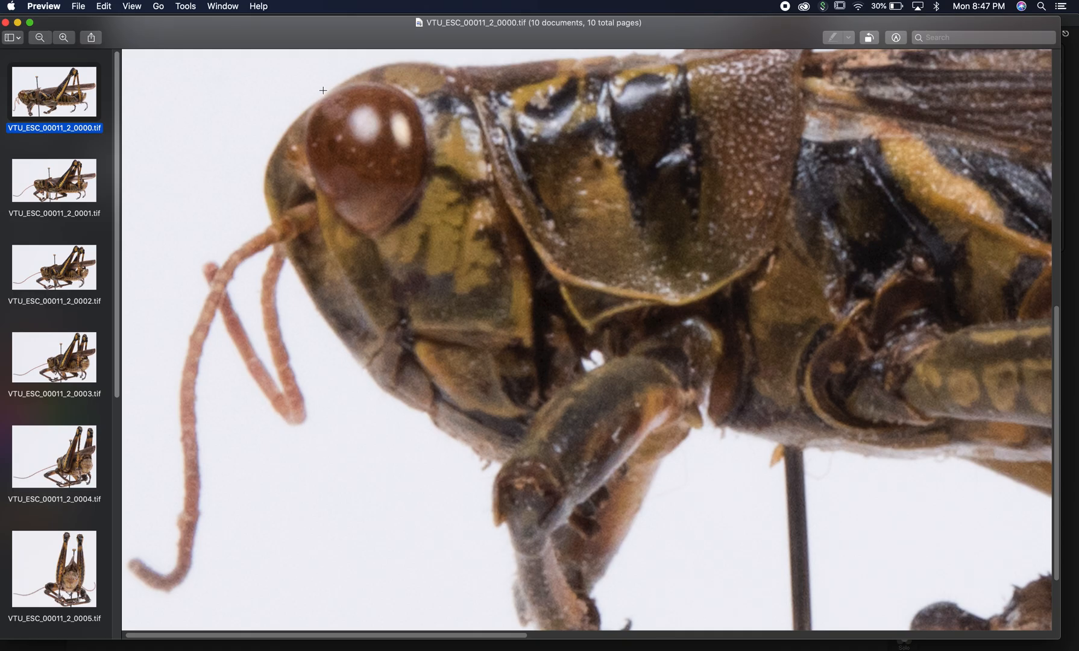
pyautogui.press('super+Tab')
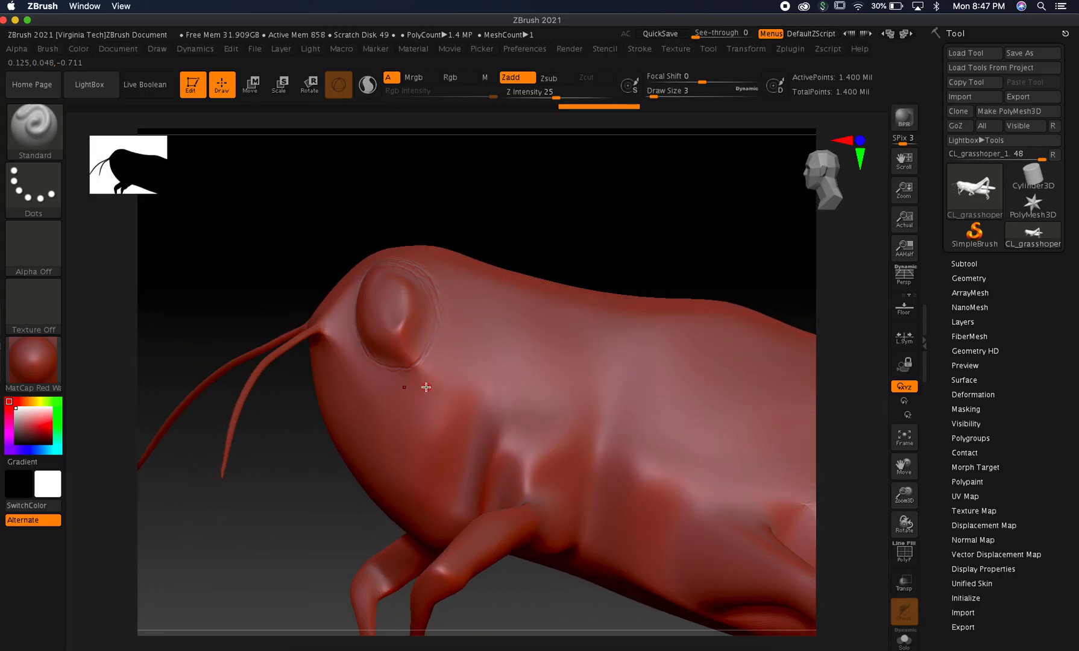
pyautogui.press('super+Tab')
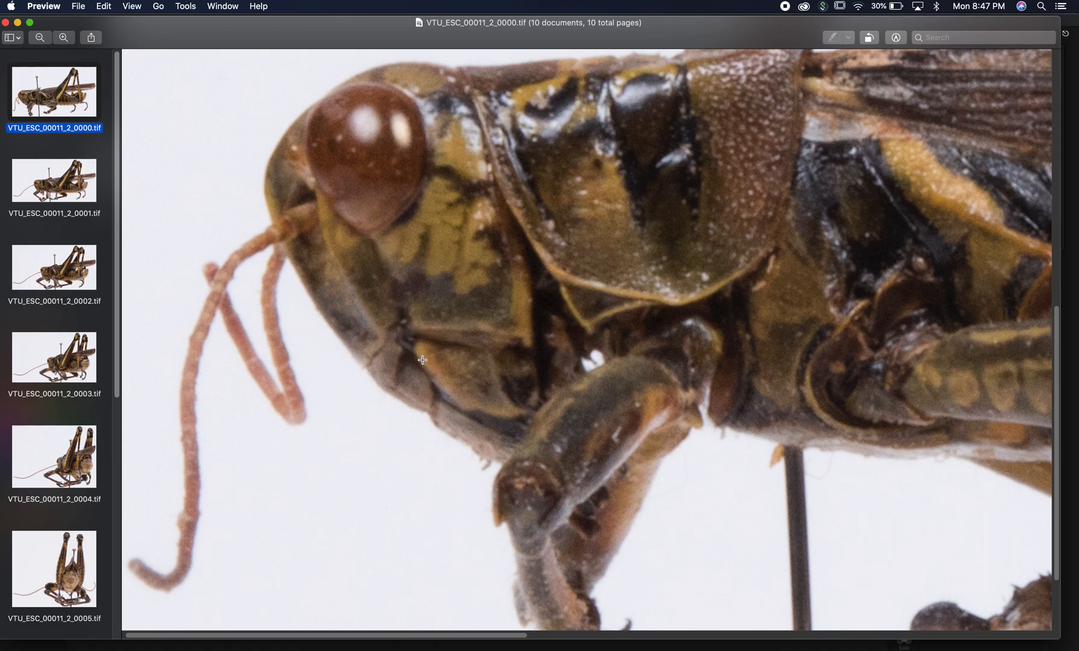
pyautogui.press('super+Tab')
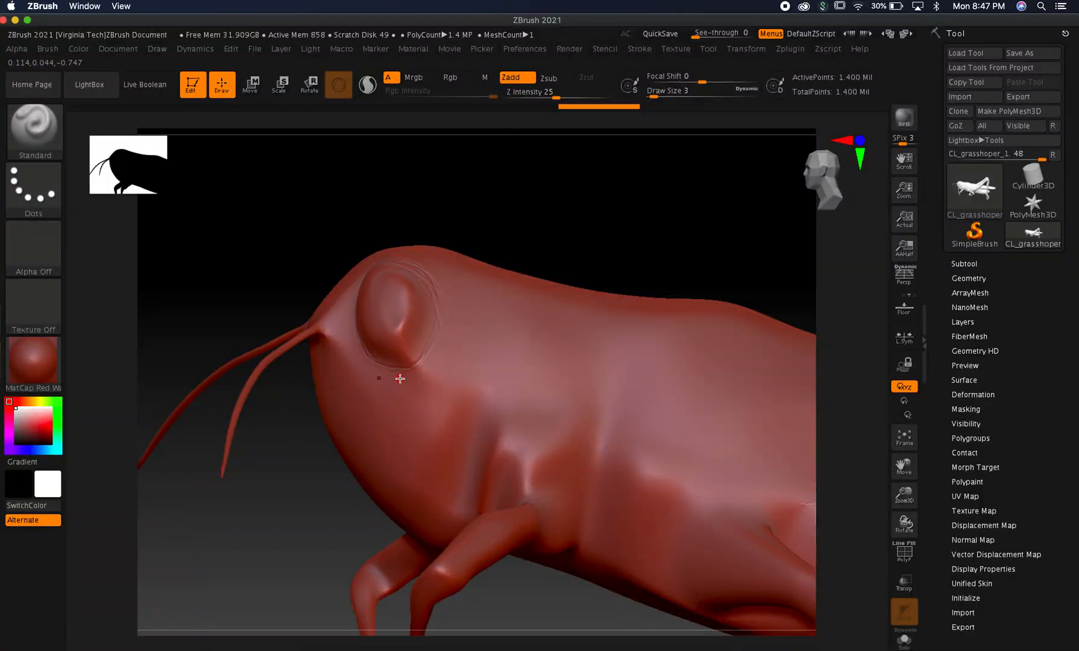
pyautogui.moveTo(403, 371)
pyautogui.mouseDown()
pyautogui.moveTo(414, 470)
pyautogui.moveTo(402, 373)
pyautogui.moveTo(411, 440)
pyautogui.mouseUp()
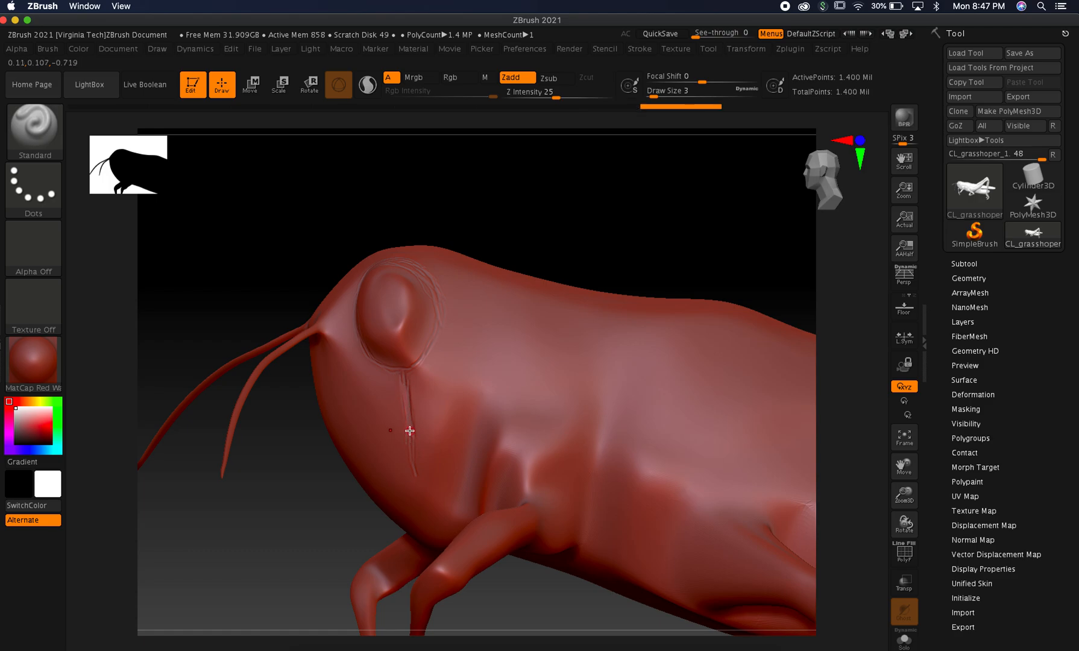
pyautogui.moveTo(403, 513)
pyautogui.mouseDown()
pyautogui.moveTo(411, 488)
pyautogui.moveTo(465, 511)
pyautogui.mouseUp()
pyautogui.moveTo(320, 331); pyautogui.dragTo(331, 331)
# Following the reference photo, draw seams branching from the vertical cheek line forward across the face and back across the cheek.
pyautogui.press('super+Tab')
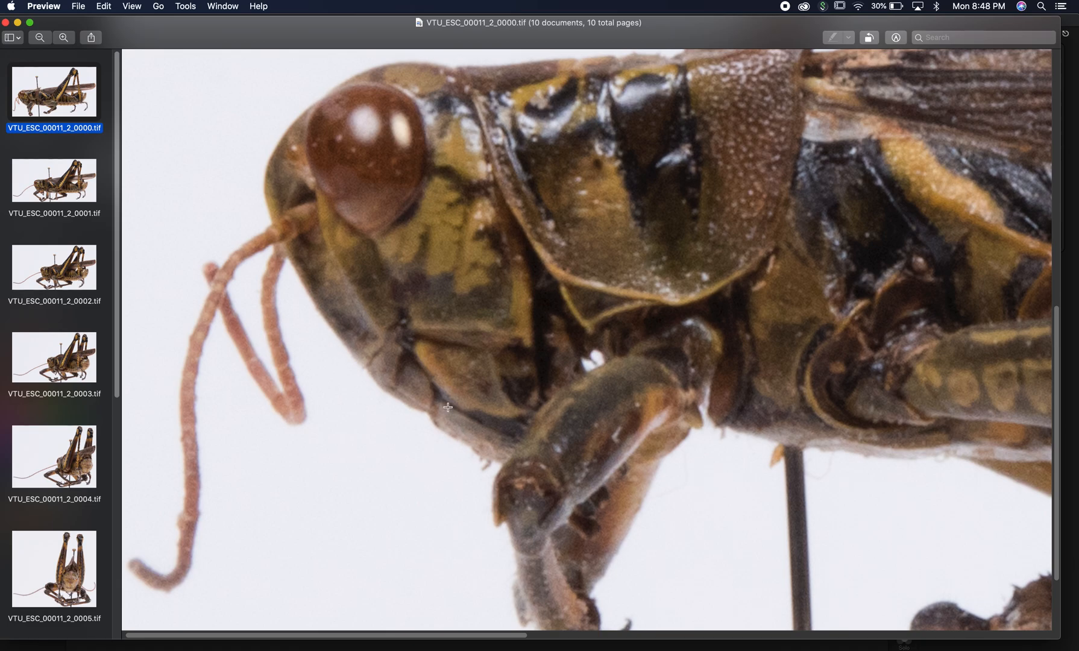
pyautogui.press('super+Tab')
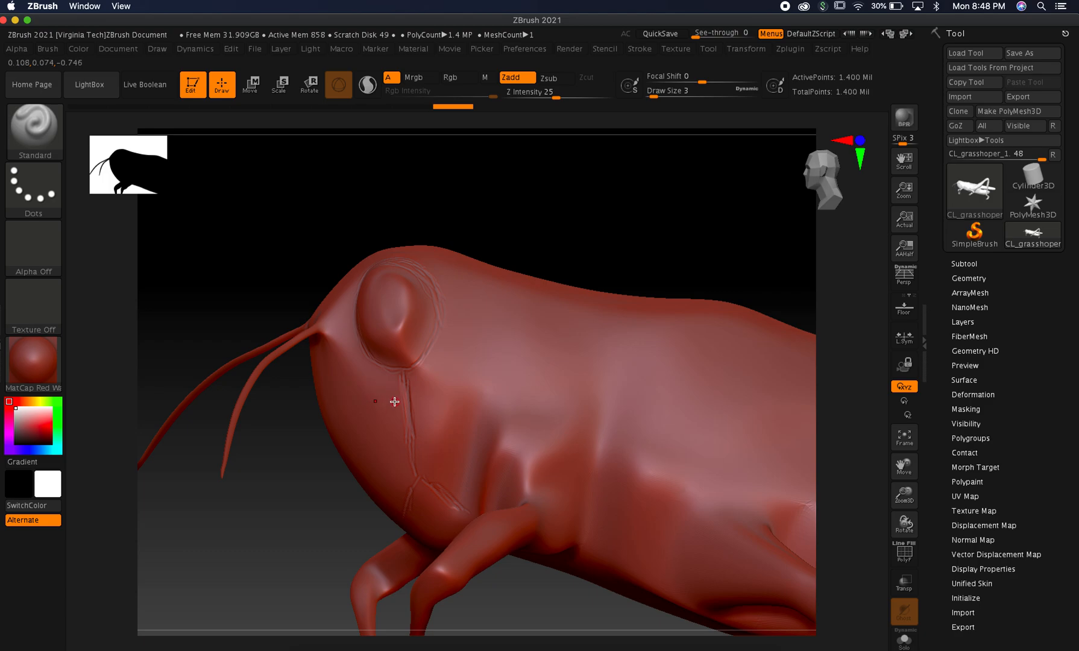
pyautogui.moveTo(410, 415); pyautogui.dragTo(361, 459)
pyautogui.moveTo(418, 415); pyautogui.dragTo(454, 431)
pyautogui.moveTo(283, 498)
pyautogui.mouseDown()
pyautogui.moveTo(316, 488)
pyautogui.moveTo(335, 465)
pyautogui.mouseUp()
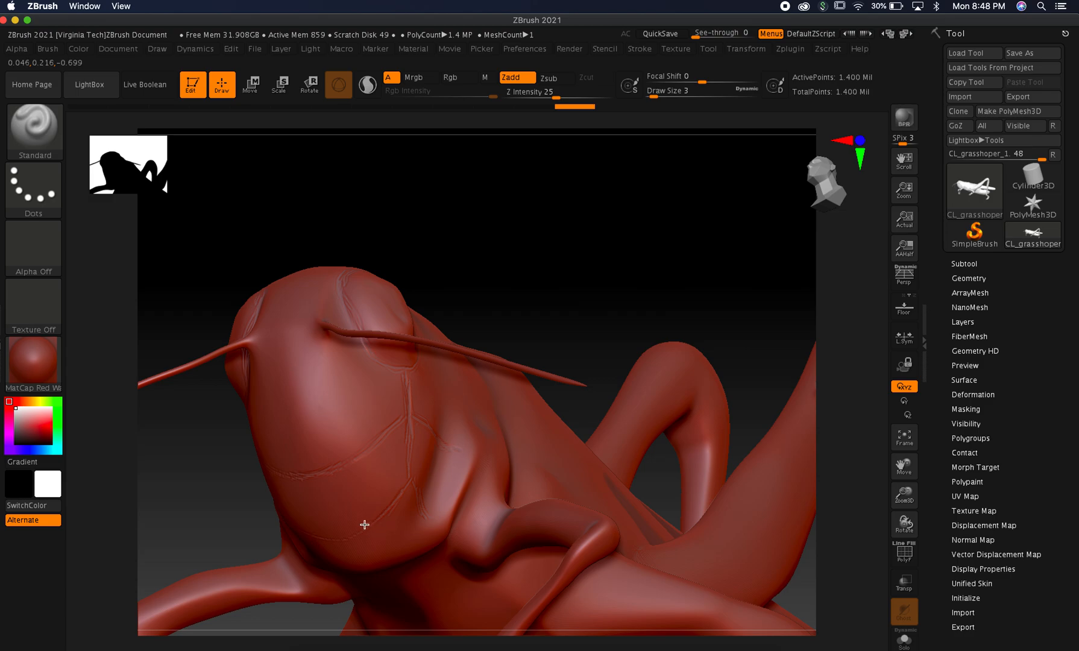
# Following the reference photo, draw a long fine seam behind the head, from the rear of the cheek up to the back.
pyautogui.moveTo(540, 239); pyautogui.dragTo(508, 261)
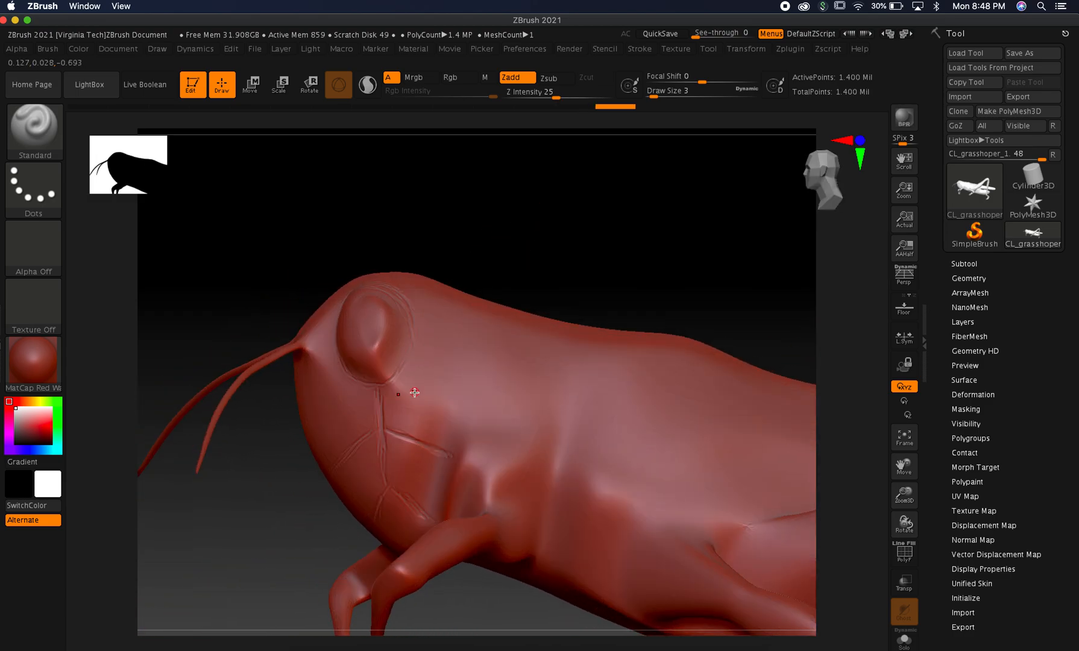
pyautogui.press('ctrl')
pyautogui.press('super+Tab')
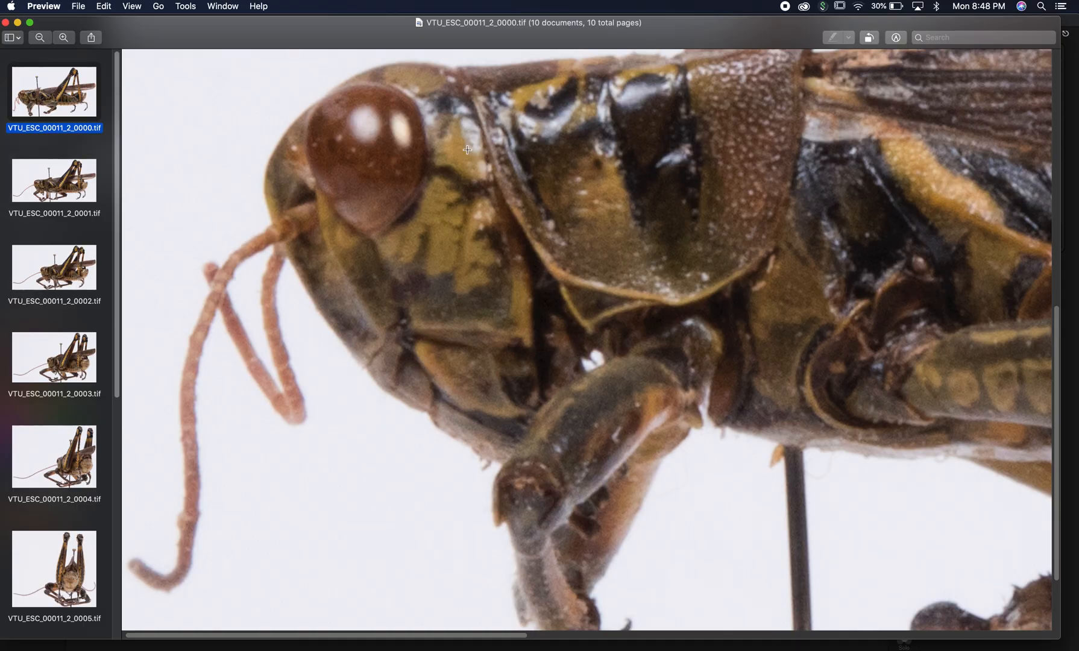
pyautogui.press('super+Tab')
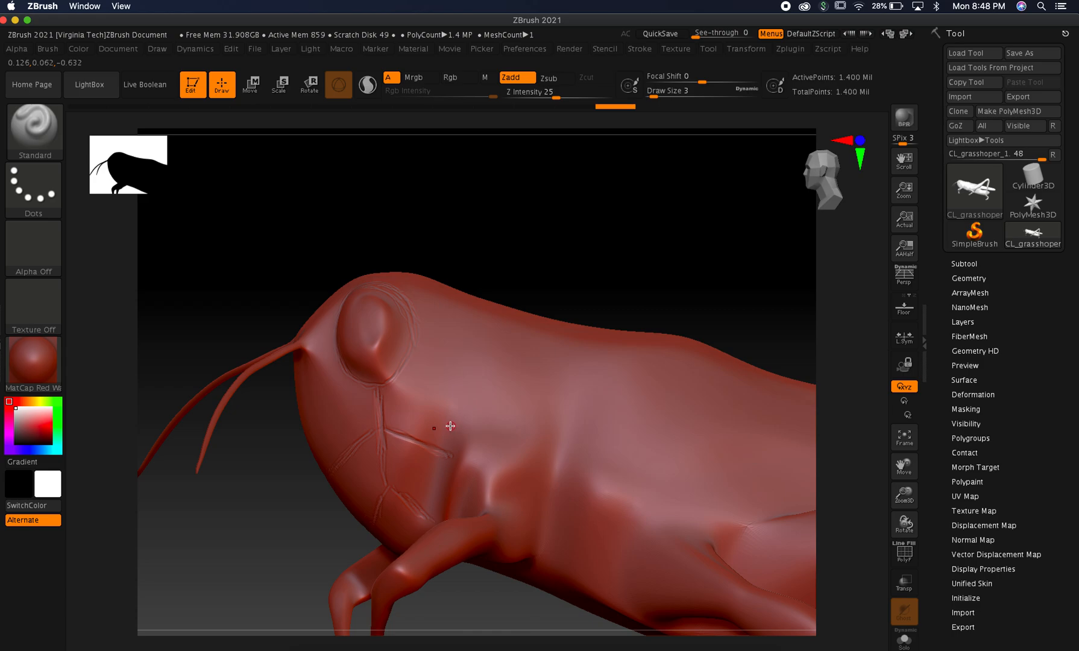
pyautogui.moveTo(463, 437); pyautogui.dragTo(470, 389)
pyautogui.moveTo(551, 181)
pyautogui.mouseDown()
pyautogui.moveTo(544, 252)
pyautogui.moveTo(474, 362)
pyautogui.mouseUp()
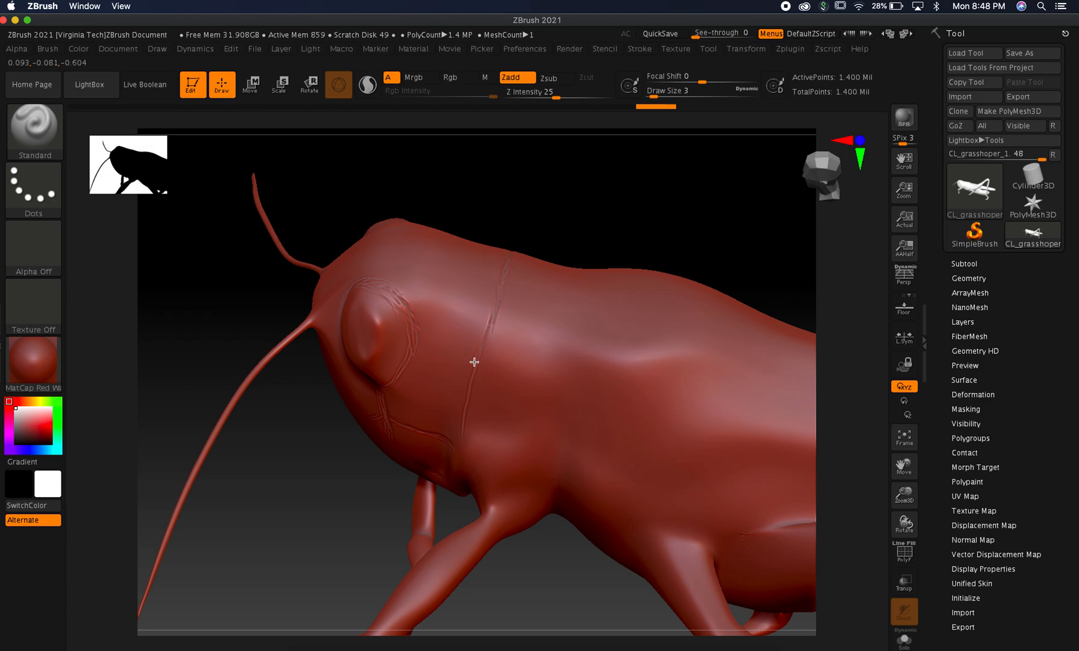
# Sculpt a fine raised ring around the base of the antenna where it joins the head.
pyautogui.moveTo(532, 229)
pyautogui.mouseDown()
pyautogui.moveTo(535, 161)
pyautogui.moveTo(558, 224)
pyautogui.moveTo(530, 247)
pyautogui.mouseUp()
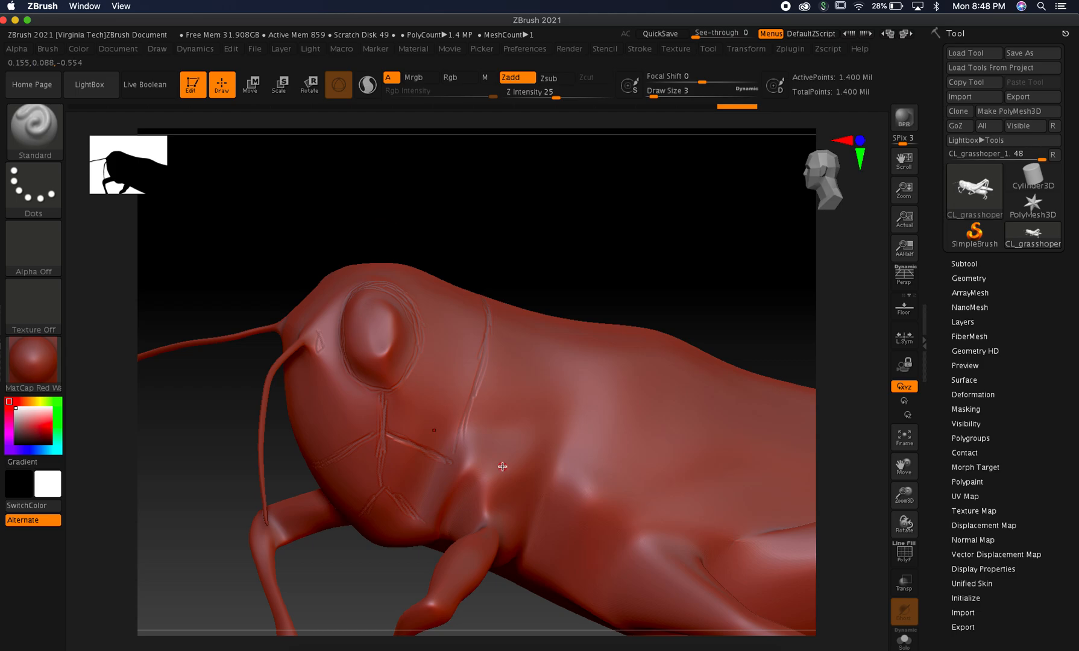
pyautogui.moveTo(895, 469)
pyautogui.mouseDown()
pyautogui.moveTo(909, 482)
pyautogui.moveTo(901, 458)
pyautogui.mouseUp()
pyautogui.moveTo(259, 202)
pyautogui.mouseDown()
pyautogui.moveTo(246, 186)
pyautogui.moveTo(260, 186)
pyautogui.mouseUp()
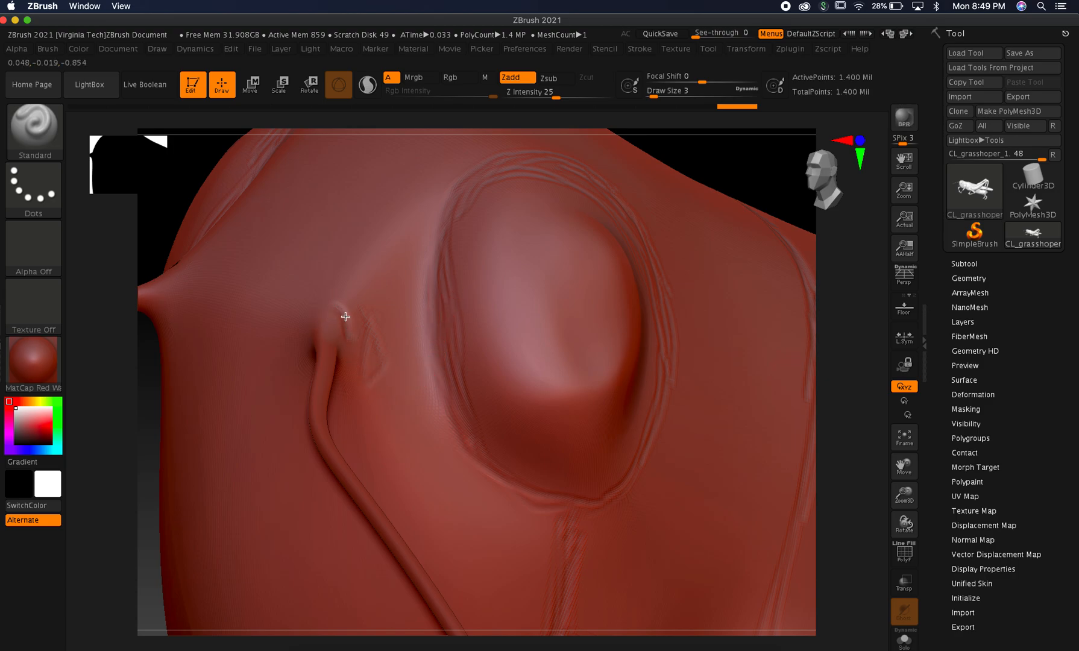
pyautogui.moveTo(352, 318)
pyautogui.mouseDown()
pyautogui.moveTo(334, 308)
pyautogui.moveTo(303, 320)
pyautogui.moveTo(302, 353)
pyautogui.mouseUp()
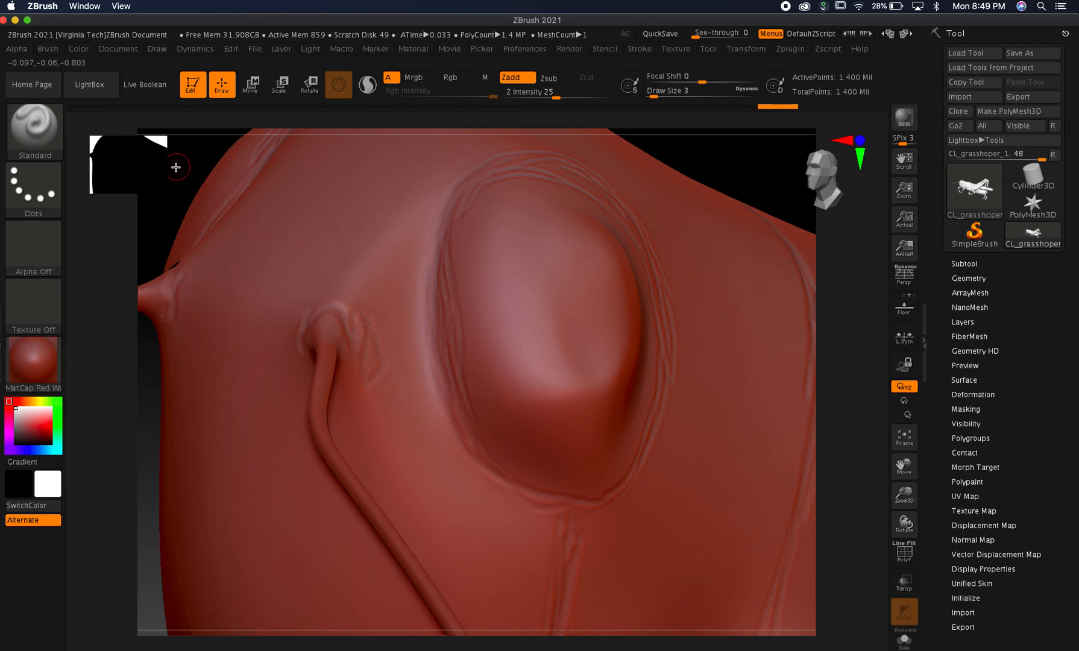
pyautogui.moveTo(180, 173); pyautogui.dragTo(199, 148)
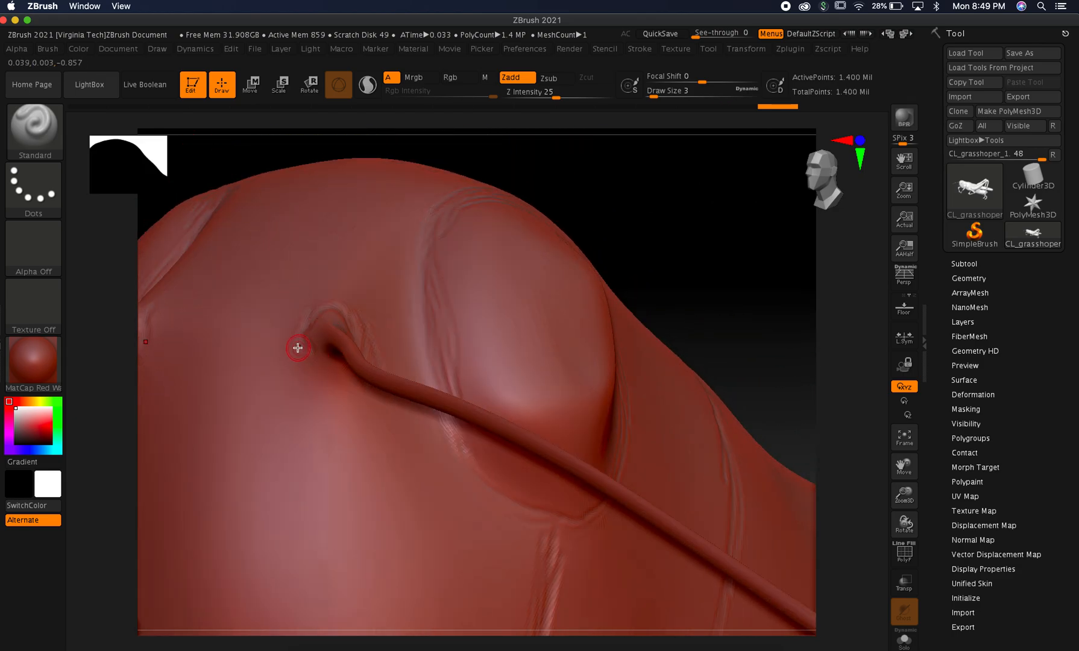
pyautogui.moveTo(629, 232); pyautogui.dragTo(477, 305)
pyautogui.moveTo(333, 374)
pyautogui.mouseDown()
pyautogui.moveTo(358, 332)
pyautogui.moveTo(330, 314)
pyautogui.mouseUp()
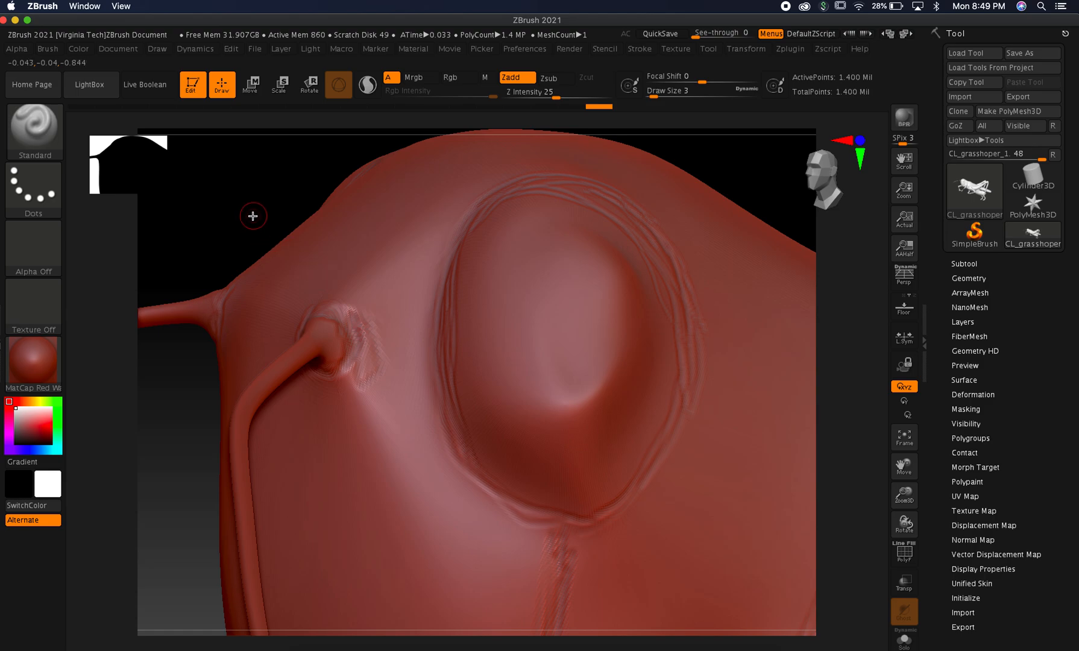
pyautogui.hotkey('shift', 'd')
pyautogui.press('d')
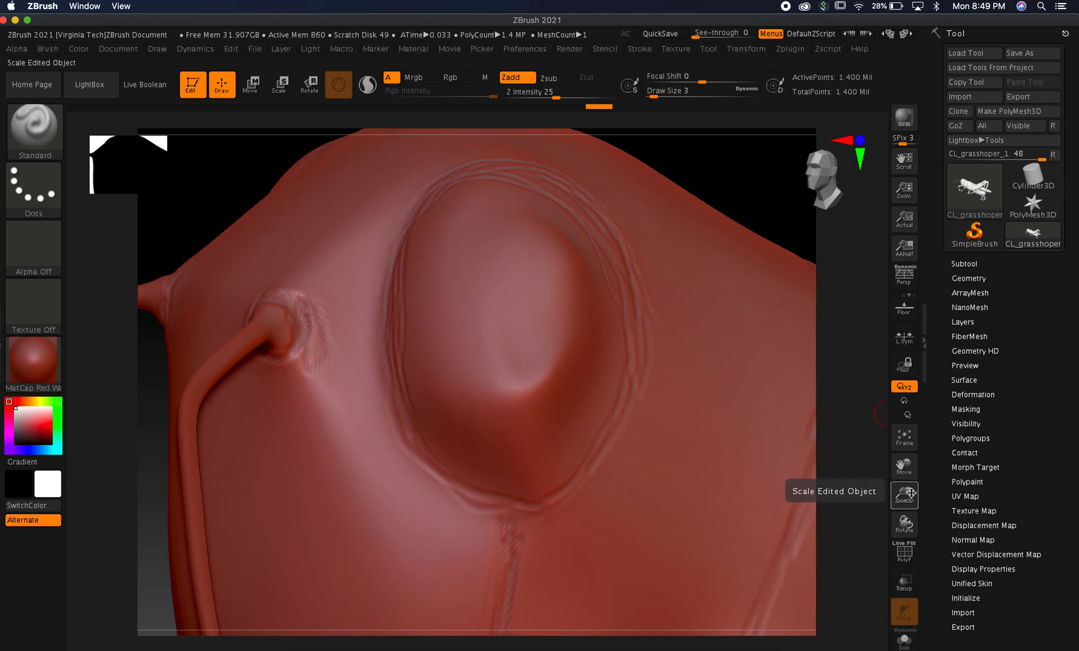
# Switch to the ClayBuildup brush and make a short stroke on the rim behind the eye.
pyautogui.moveTo(904, 522); pyautogui.dragTo(834, 386)
pyautogui.moveTo(720, 261)
pyautogui.mouseDown()
pyautogui.moveTo(699, 270)
pyautogui.moveTo(707, 266)
pyautogui.mouseUp()
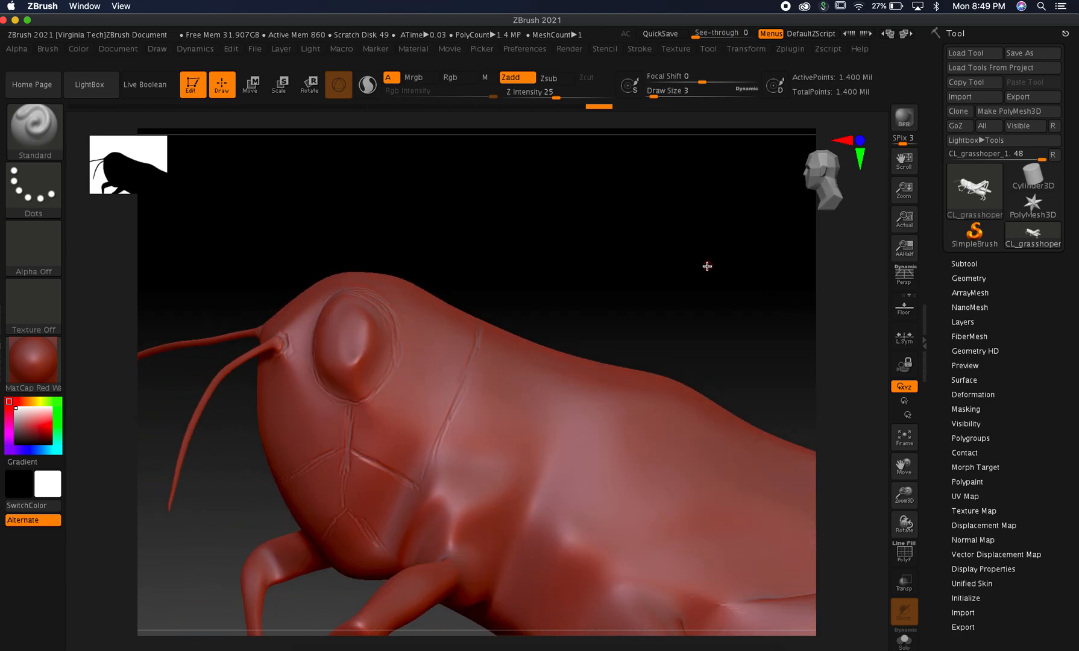
pyautogui.click(52, 129)
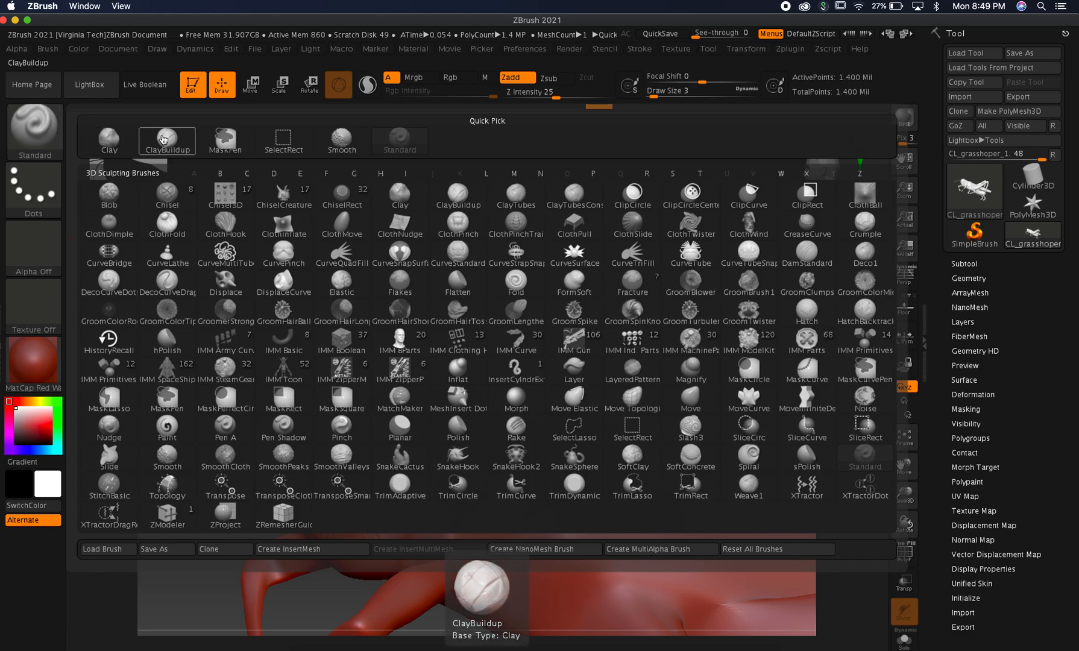
pyautogui.click(167, 138)
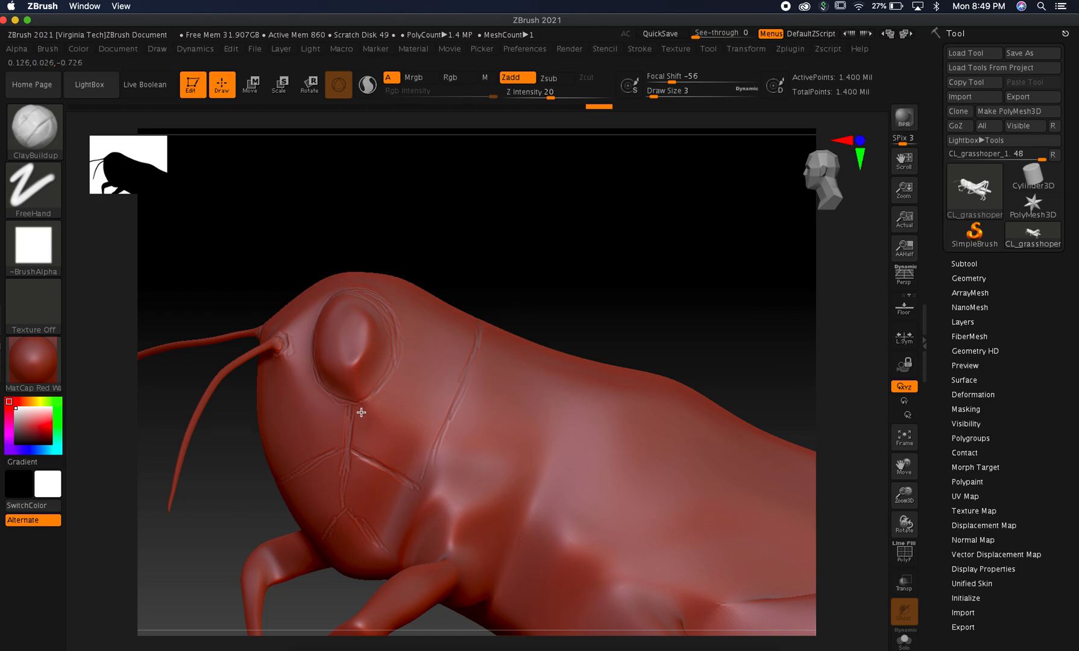
pyautogui.moveTo(403, 351); pyautogui.dragTo(395, 374)
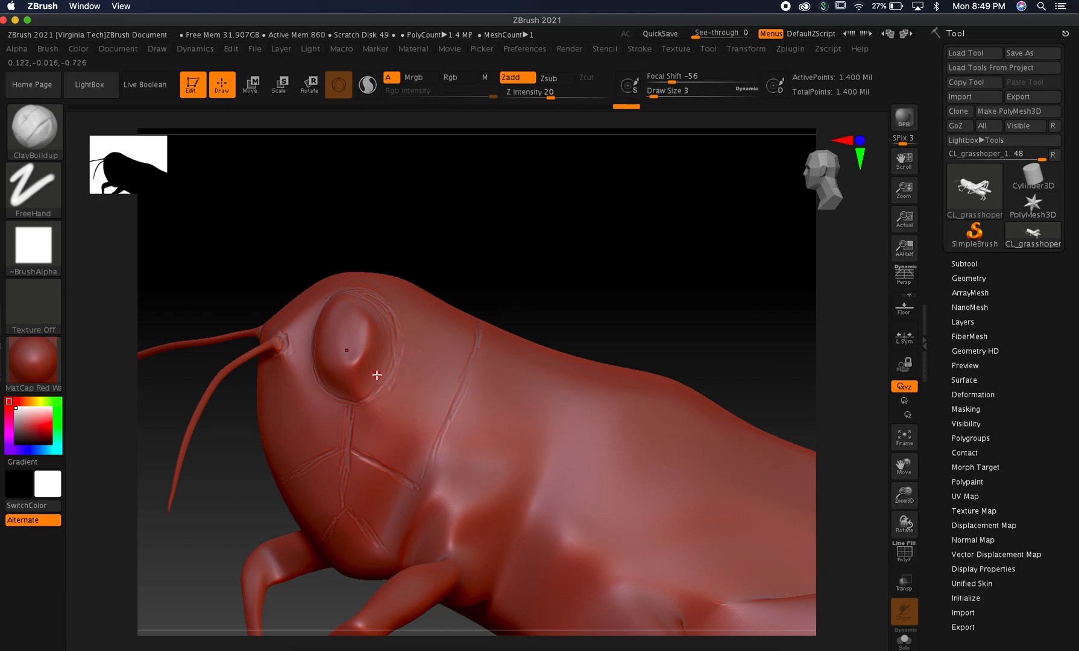
# Enlarge the ClayBuildup brush to a draw size of 17 and build up clay behind the eye and on the cheek below it.
pyautogui.click(653, 91)
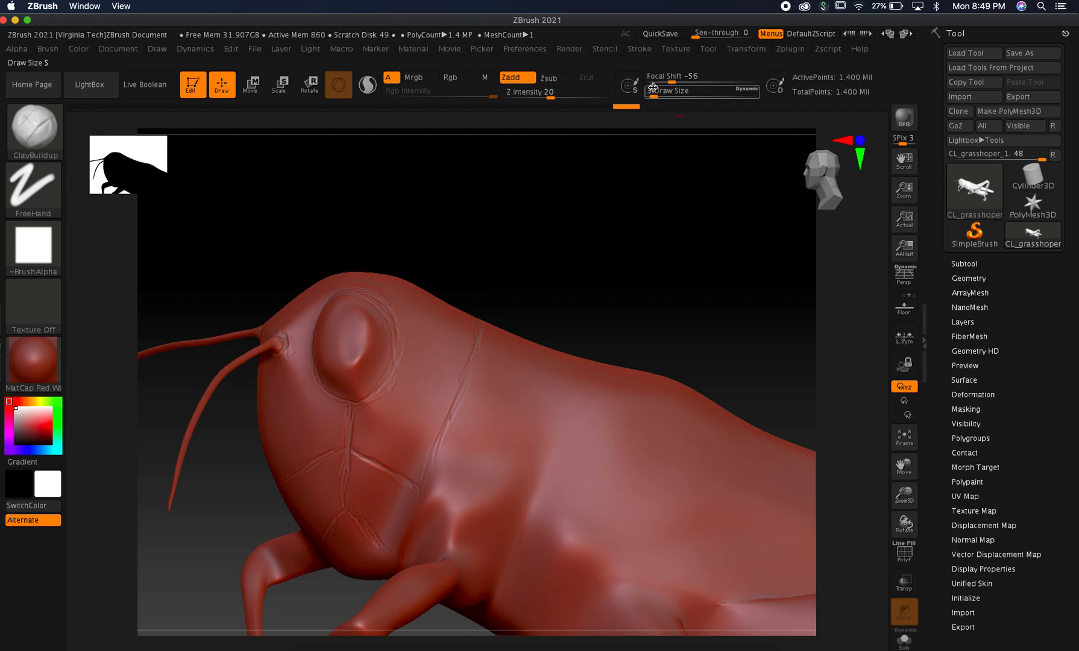
pyautogui.write('5')
pyautogui.click(658, 94)
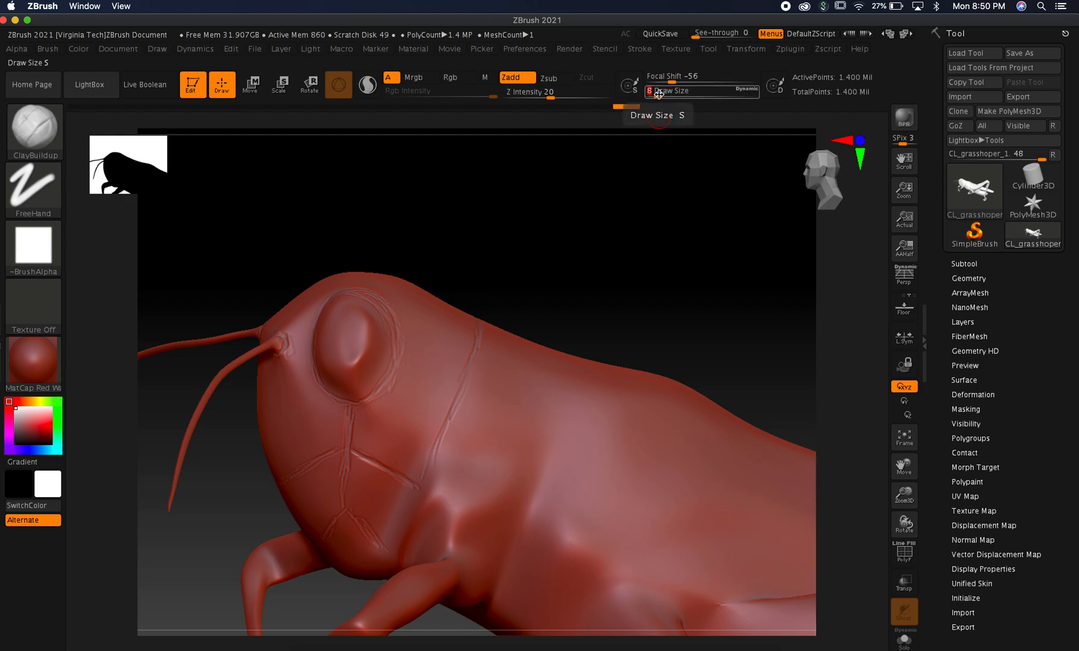
pyautogui.moveTo(370, 410)
pyautogui.mouseDown()
pyautogui.moveTo(402, 360)
pyautogui.moveTo(389, 394)
pyautogui.mouseUp()
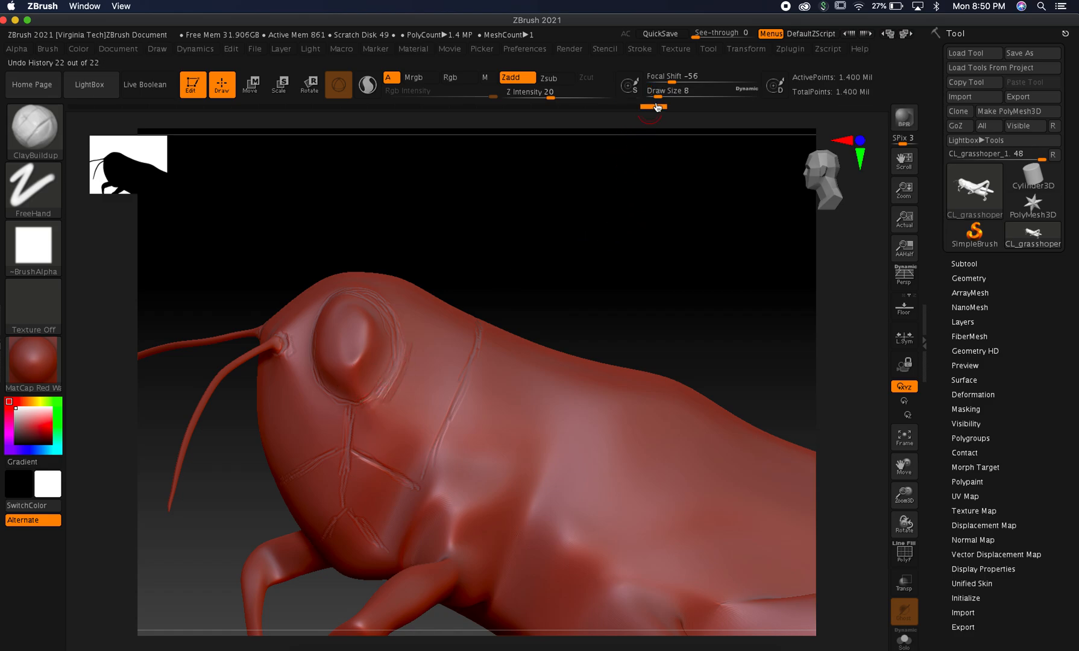
pyautogui.moveTo(658, 95); pyautogui.dragTo(664, 97)
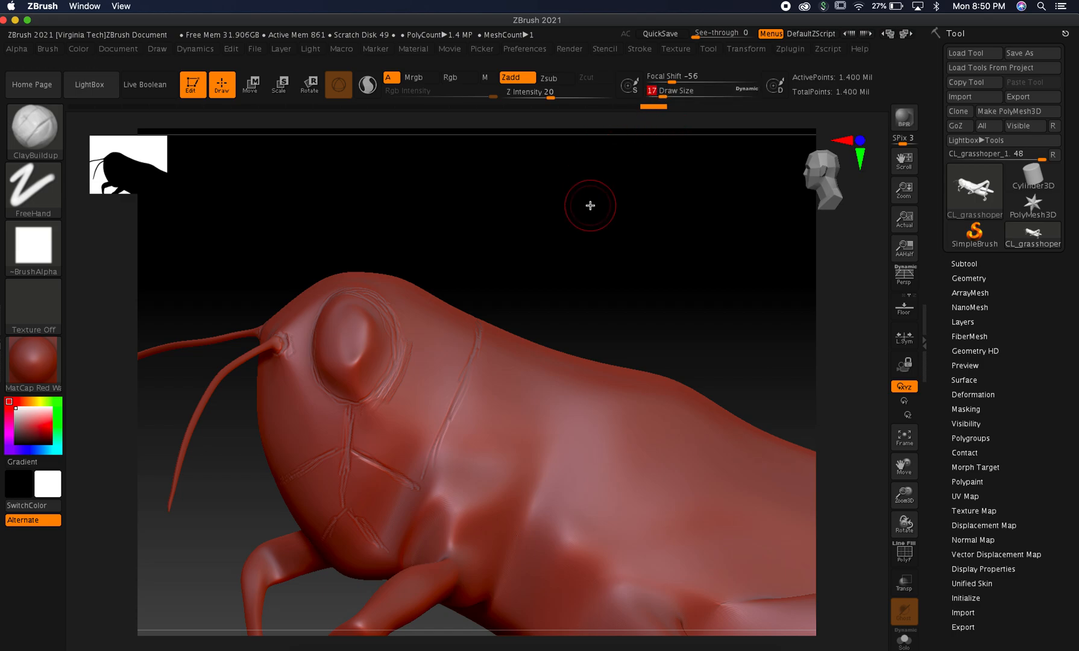
pyautogui.moveTo(591, 203); pyautogui.dragTo(594, 215)
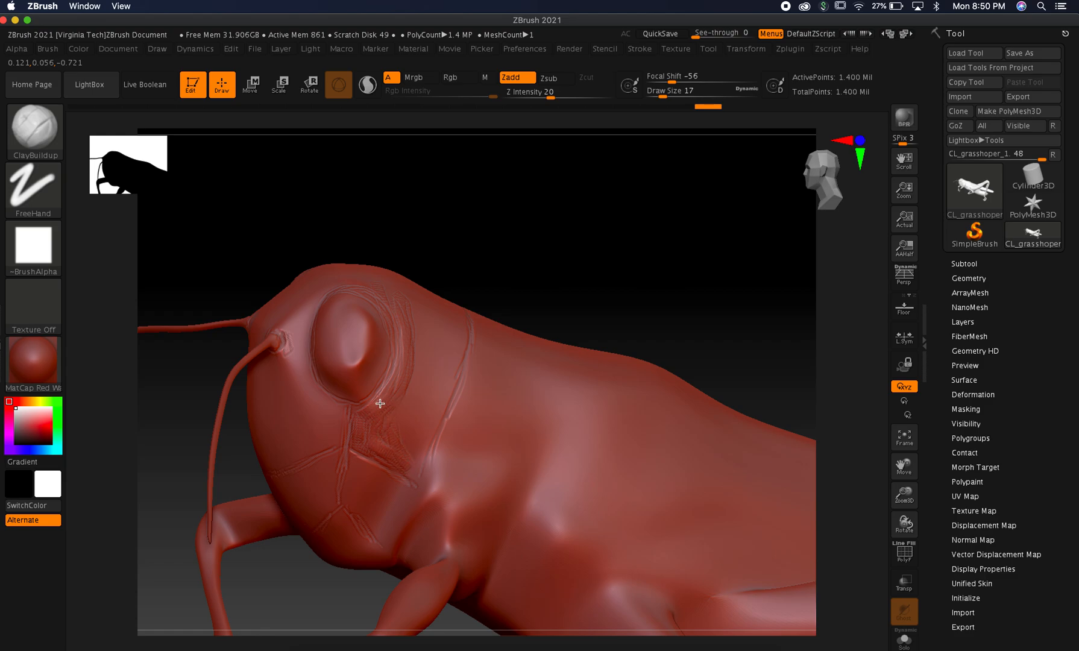
pyautogui.moveTo(362, 416); pyautogui.dragTo(349, 429)
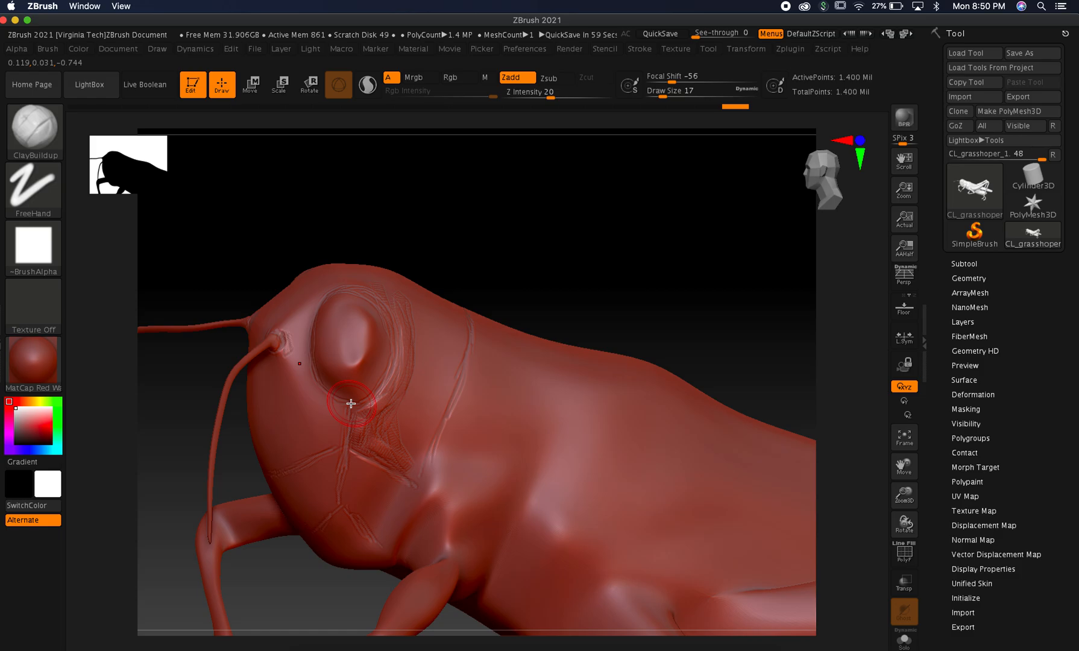
# Following the reference photo, build up the cheek plates above and below the seam that runs back across the cheek.
pyautogui.press('super+Tab')
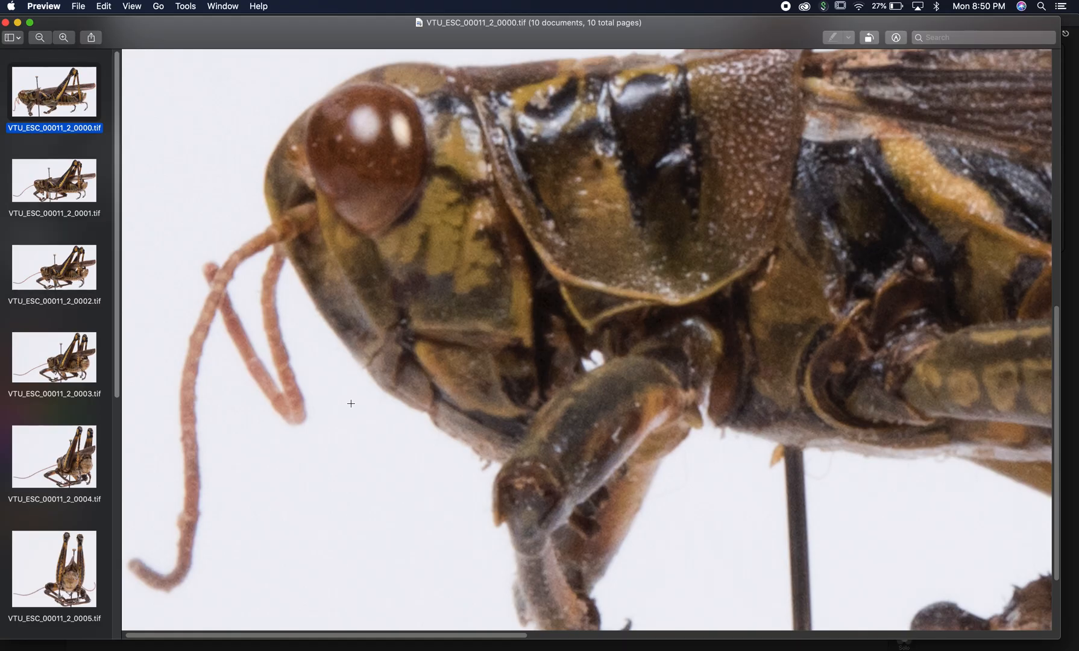
pyautogui.press('super+Tab')
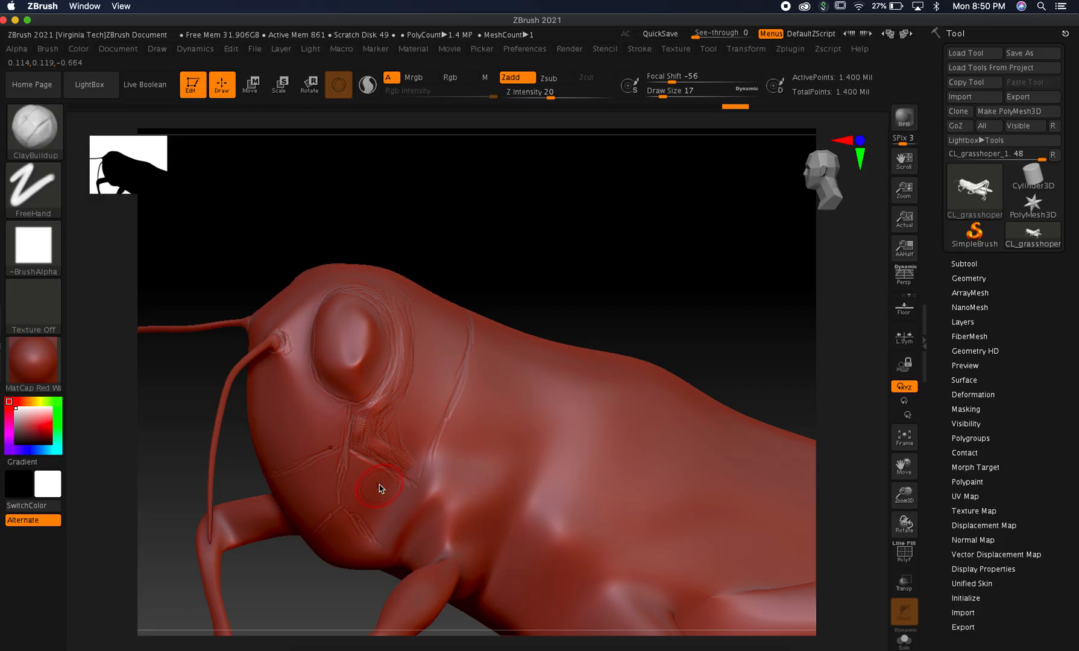
pyautogui.moveTo(369, 475)
pyautogui.mouseDown()
pyautogui.moveTo(382, 482)
pyautogui.moveTo(353, 472)
pyautogui.mouseUp()
pyautogui.moveTo(362, 471)
pyautogui.mouseDown()
pyautogui.moveTo(372, 476)
pyautogui.moveTo(364, 472)
pyautogui.mouseUp()
pyautogui.moveTo(399, 419); pyautogui.dragTo(379, 431)
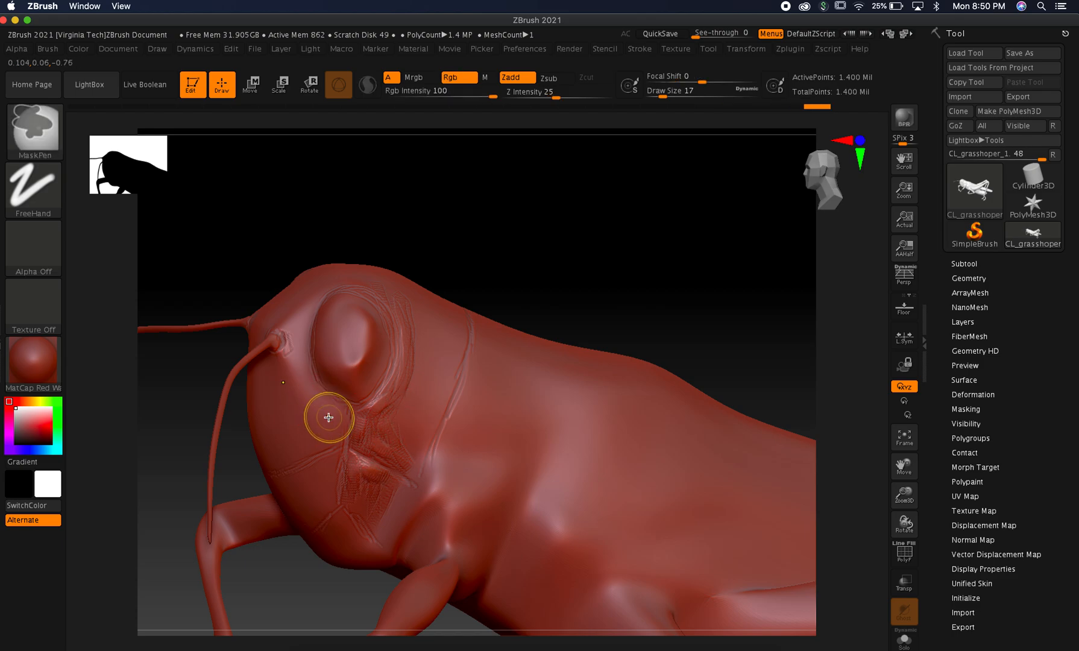
# Build up a ridge from the antenna base down to beneath the eye, then smooth the new clay across the face and cheek.
pyautogui.press('super+Tab')
pyautogui.press('super+Tab')
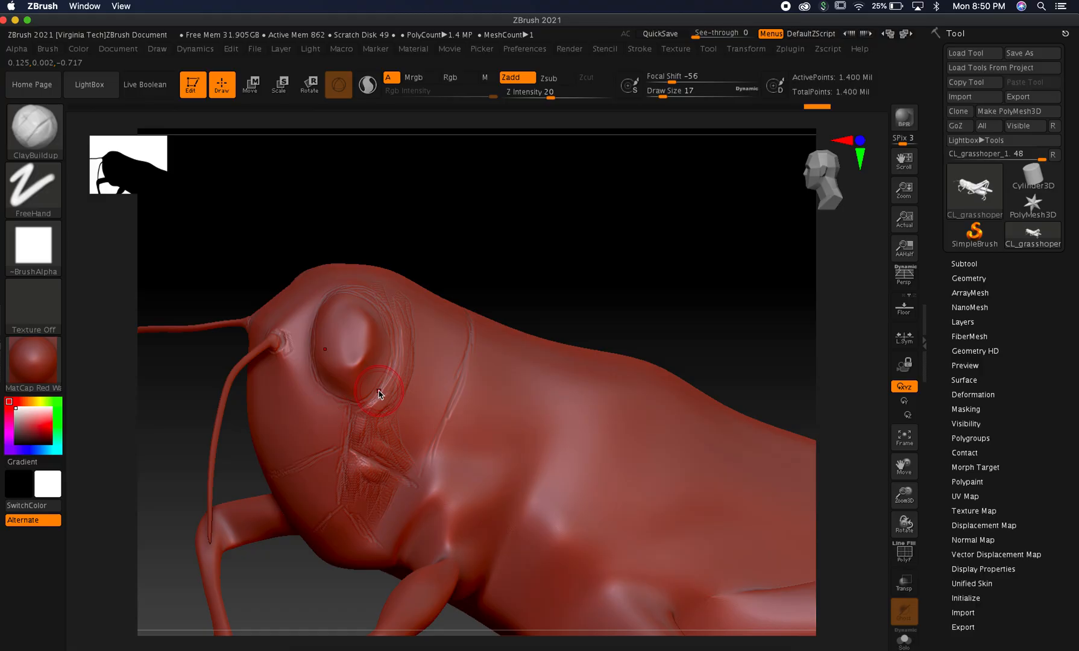
pyautogui.moveTo(332, 419)
pyautogui.mouseDown()
pyautogui.moveTo(298, 363)
pyautogui.moveTo(337, 428)
pyautogui.moveTo(324, 436)
pyautogui.moveTo(304, 364)
pyautogui.moveTo(339, 422)
pyautogui.mouseUp()
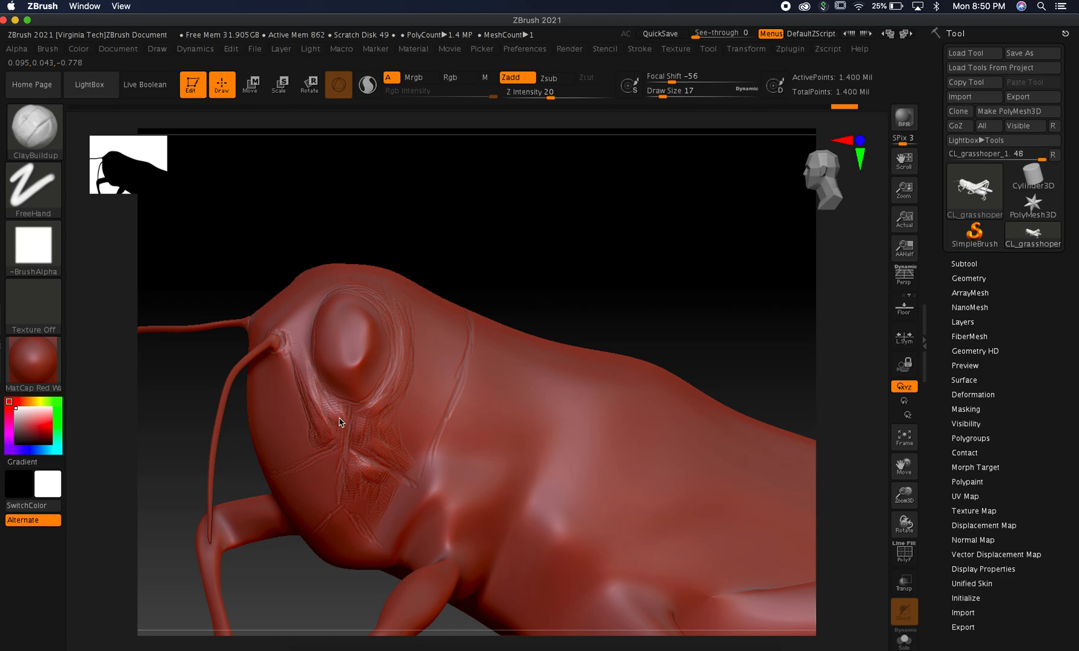
pyautogui.press('shift')
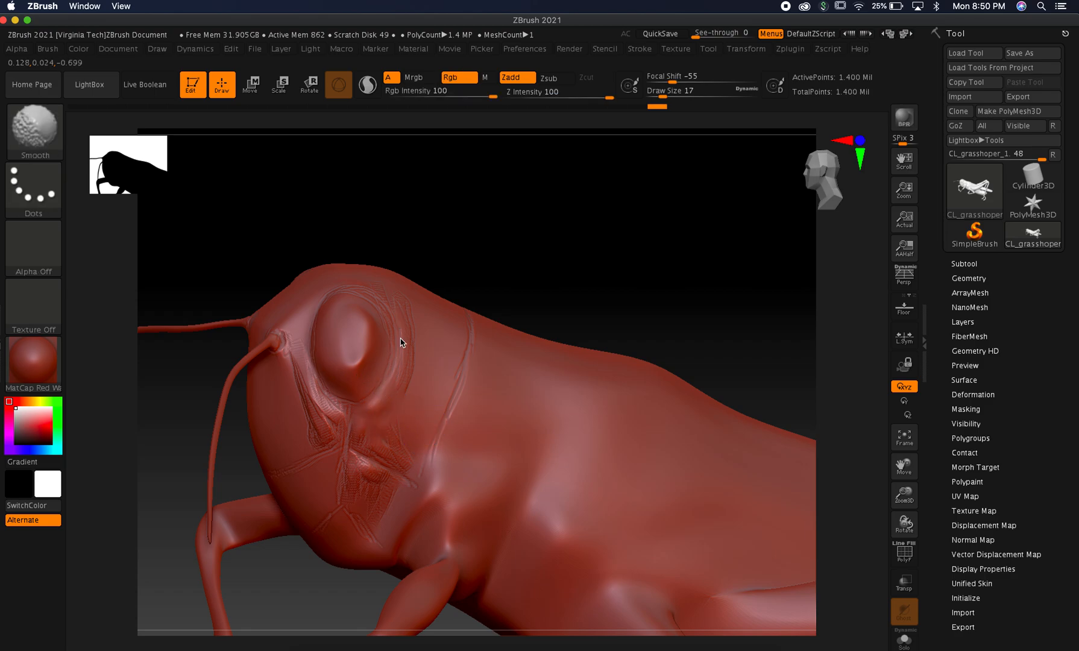
pyautogui.moveTo(317, 399)
pyautogui.keyDown('shift'); pyautogui.mouseDown()
pyautogui.moveTo(313, 427)
pyautogui.moveTo(333, 446)
pyautogui.moveTo(316, 415)
pyautogui.mouseUp(); pyautogui.keyUp('shift')
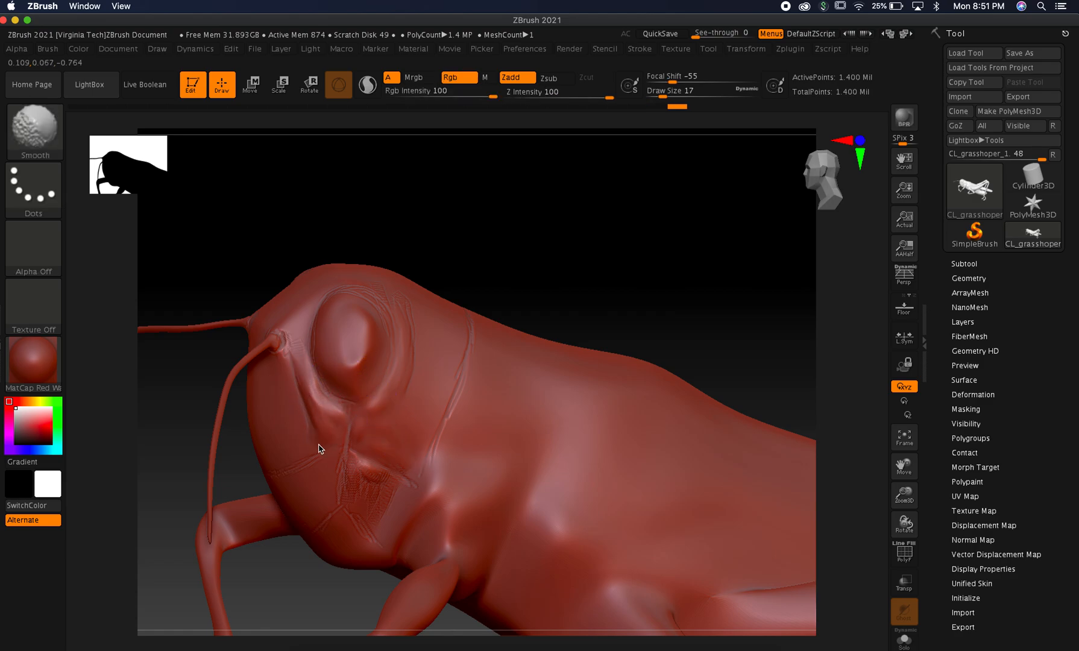
pyautogui.moveTo(319, 438)
pyautogui.keyDown('shift'); pyautogui.mouseDown()
pyautogui.moveTo(366, 495)
pyautogui.moveTo(351, 487)
pyautogui.moveTo(382, 506)
pyautogui.mouseUp(); pyautogui.keyUp('shift')
# Add more clay on the cheek just below the rear of the eye and smooth it into the surface.
pyautogui.moveTo(376, 416)
pyautogui.mouseDown()
pyautogui.moveTo(363, 450)
pyautogui.moveTo(375, 408)
pyautogui.mouseUp()
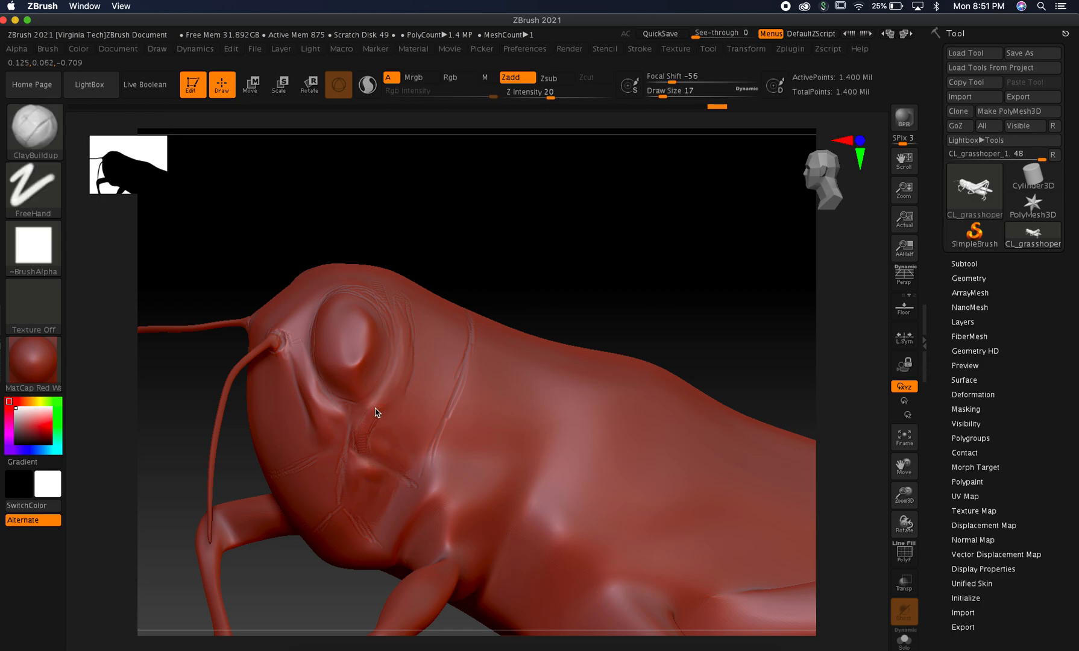
pyautogui.moveTo(368, 432); pyautogui.dragTo(385, 442)
pyautogui.press('shift')
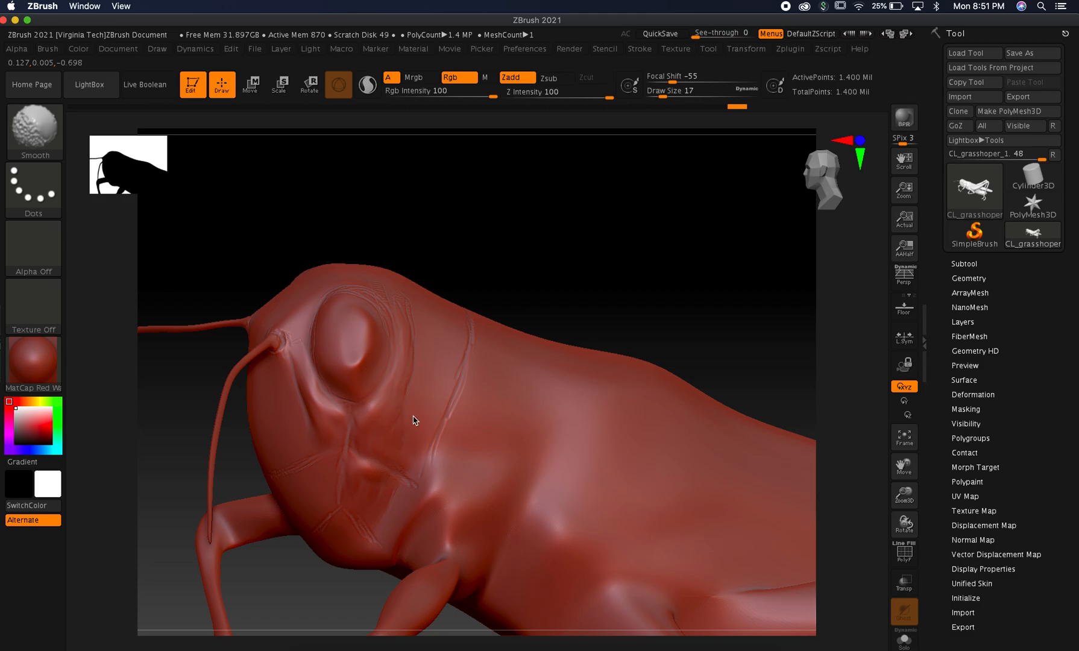
# Soften the seams on the front of the lower face, build up clay around them, and smooth the result.
pyautogui.moveTo(494, 239)
pyautogui.mouseDown()
pyautogui.moveTo(515, 239)
pyautogui.moveTo(511, 230)
pyautogui.mouseUp()
pyautogui.moveTo(526, 282)
pyautogui.mouseDown()
pyautogui.moveTo(537, 260)
pyautogui.moveTo(525, 248)
pyautogui.moveTo(527, 261)
pyautogui.mouseUp()
pyautogui.press('shift')
pyautogui.keyDown('shift'); pyautogui.moveTo(308, 472); pyautogui.dragTo(313, 464); pyautogui.keyUp('shift')
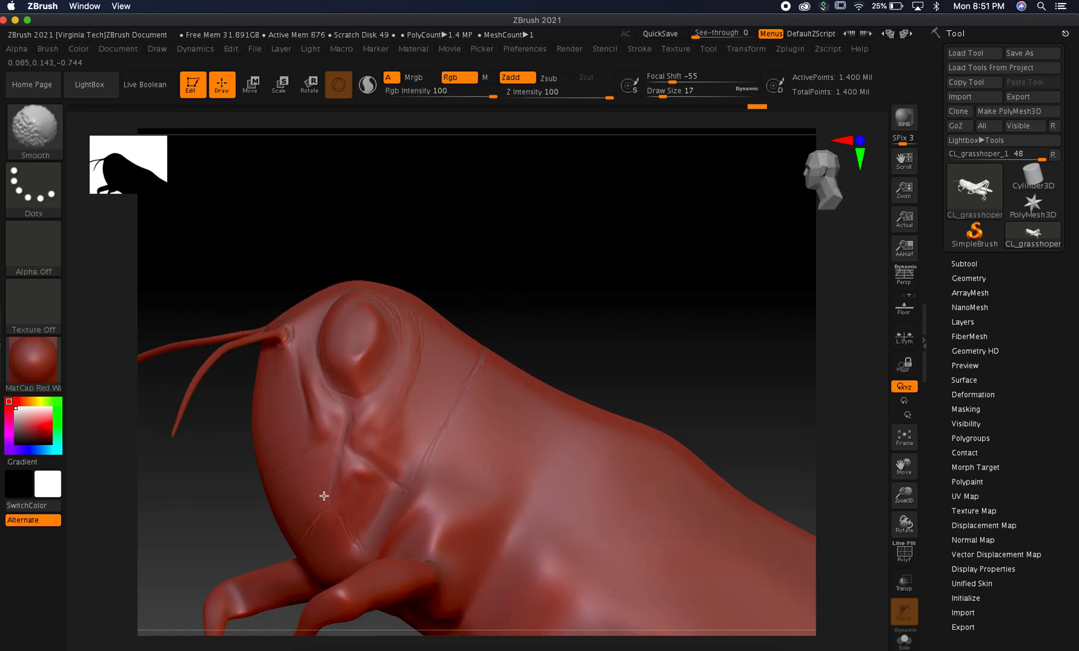
pyautogui.moveTo(285, 478)
pyautogui.keyDown('shift'); pyautogui.mouseDown()
pyautogui.moveTo(267, 485)
pyautogui.moveTo(299, 495)
pyautogui.moveTo(300, 474)
pyautogui.moveTo(321, 488)
pyautogui.mouseUp(); pyautogui.keyUp('shift')
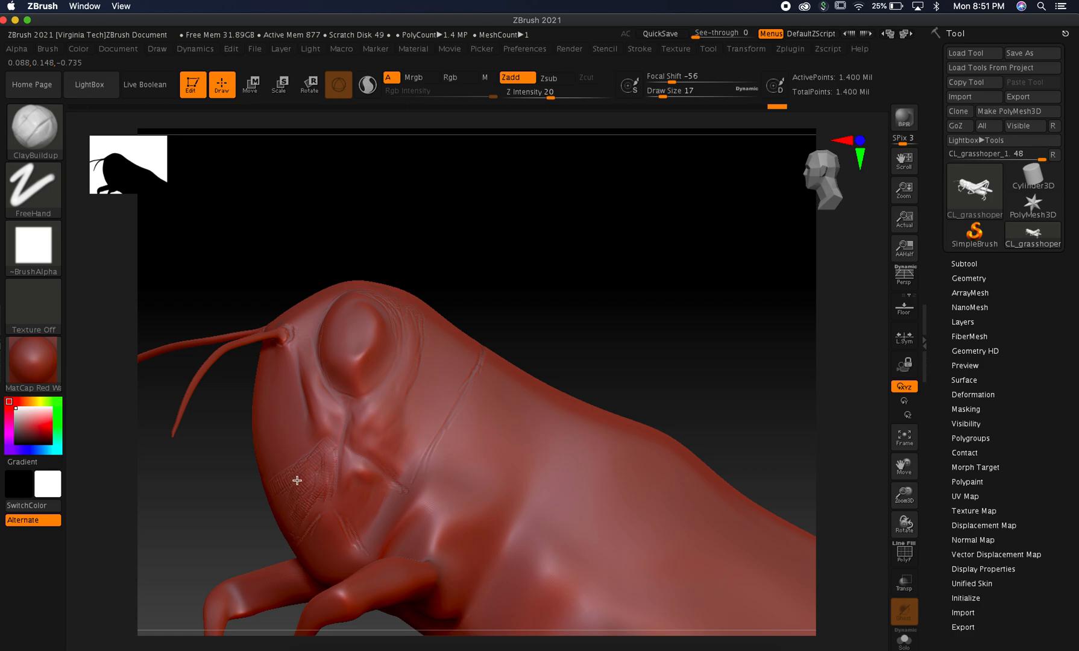
pyautogui.moveTo(330, 459); pyautogui.dragTo(323, 488)
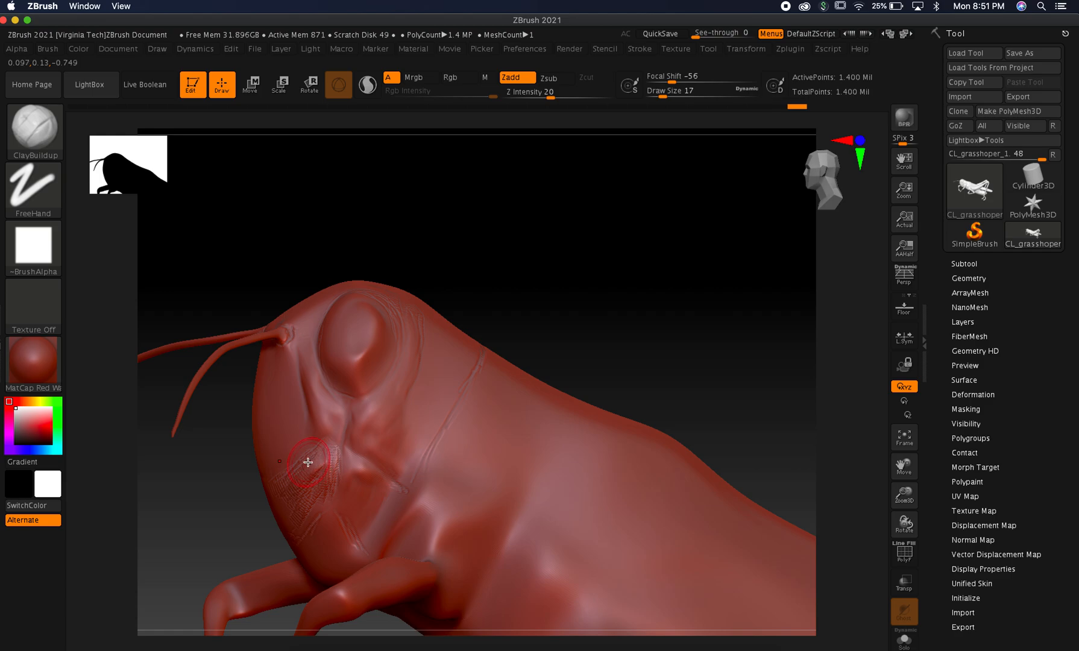
pyautogui.keyDown('shift'); pyautogui.moveTo(325, 449); pyautogui.dragTo(317, 463); pyautogui.keyUp('shift')
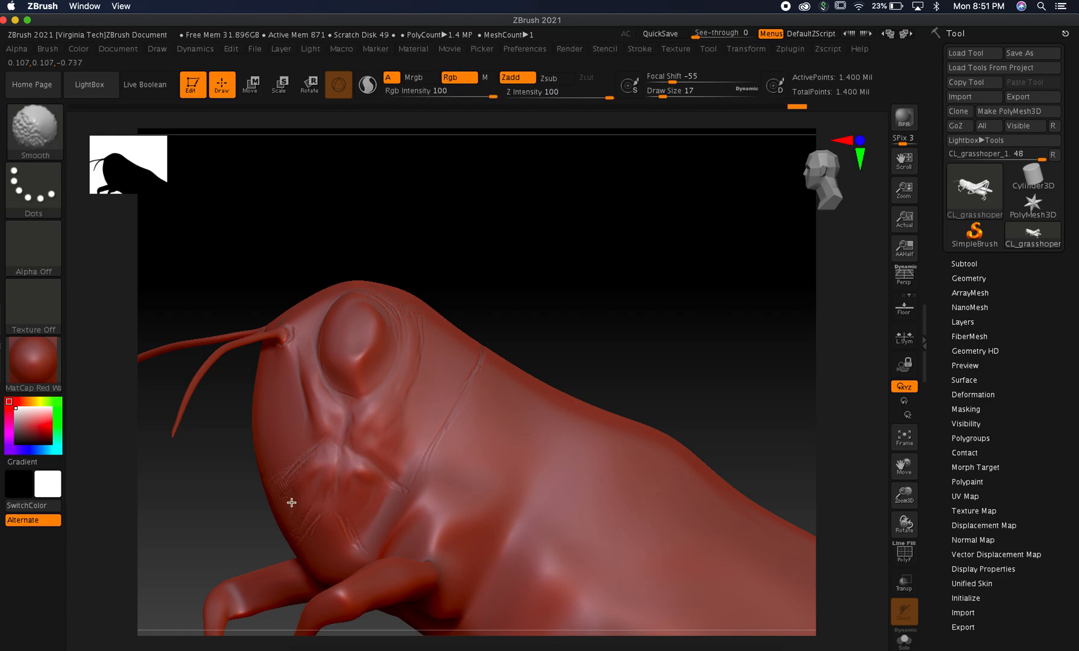
# Build up clay over the surface of the eye and smooth the strokes.
pyautogui.moveTo(540, 233)
pyautogui.mouseDown()
pyautogui.moveTo(535, 279)
pyautogui.moveTo(499, 299)
pyautogui.mouseUp()
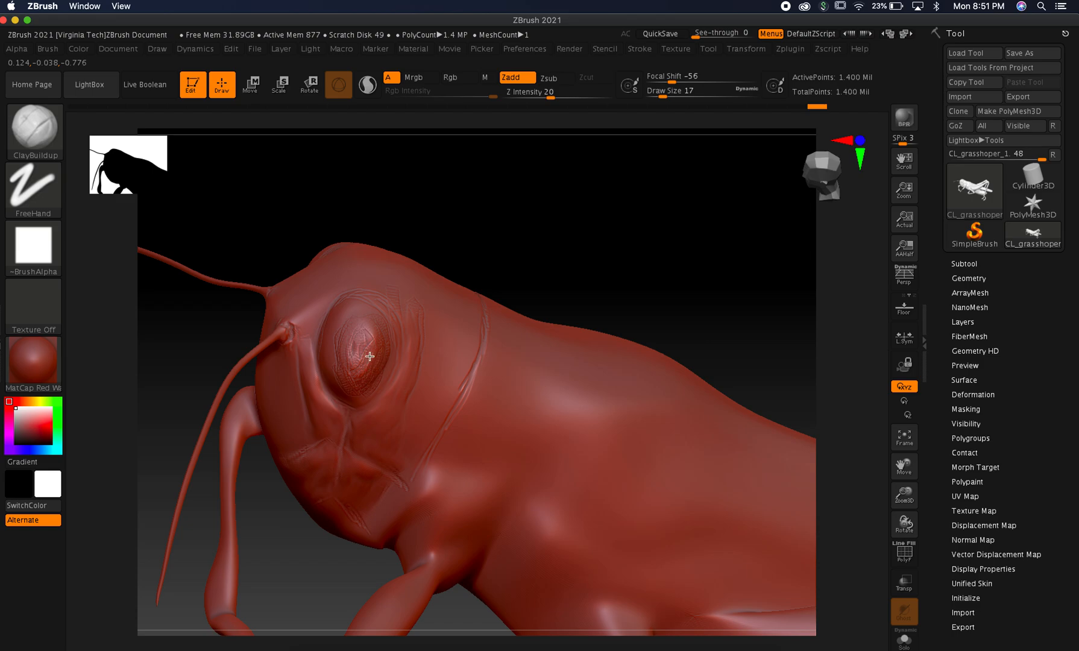
pyautogui.press('shift')
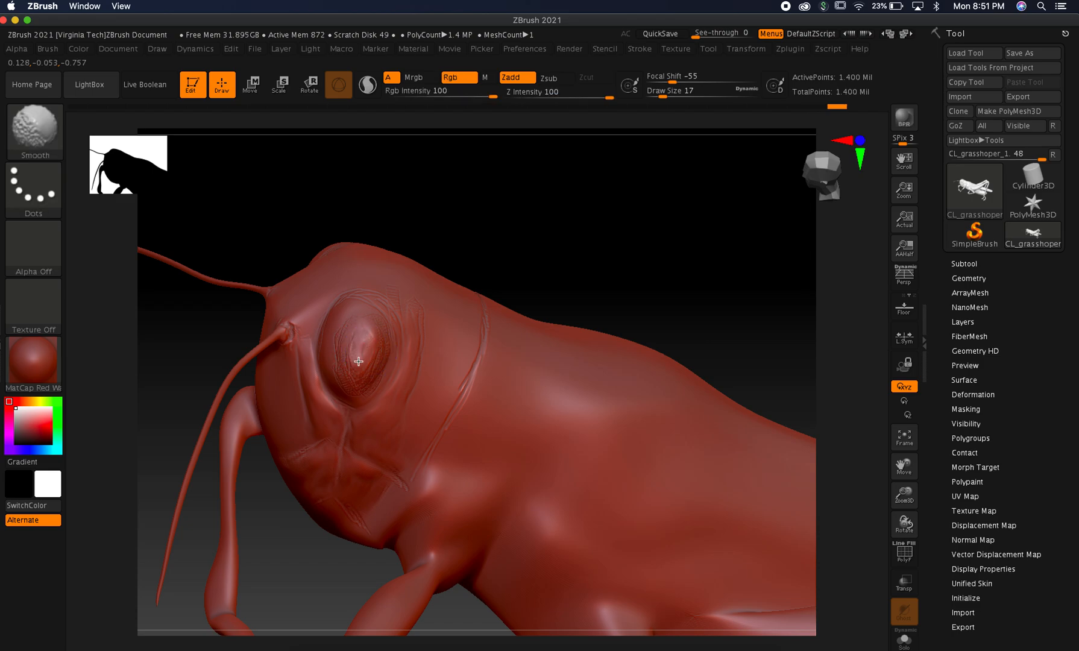
pyautogui.keyDown('shift'); pyautogui.moveTo(341, 346); pyautogui.dragTo(347, 338); pyautogui.keyUp('shift')
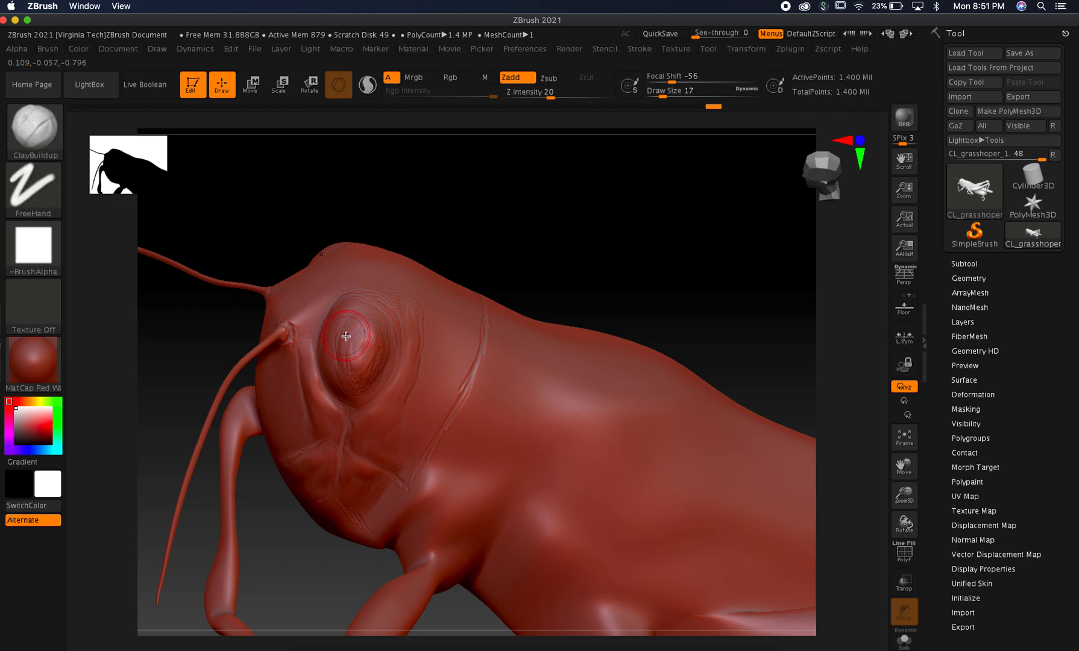
# Set the draw size to 22, then add volume to the front and lower part of the eye and smooth it.
pyautogui.click(662, 97)
pyautogui.moveTo(661, 97); pyautogui.dragTo(664, 97)
pyautogui.moveTo(544, 201); pyautogui.dragTo(558, 161)
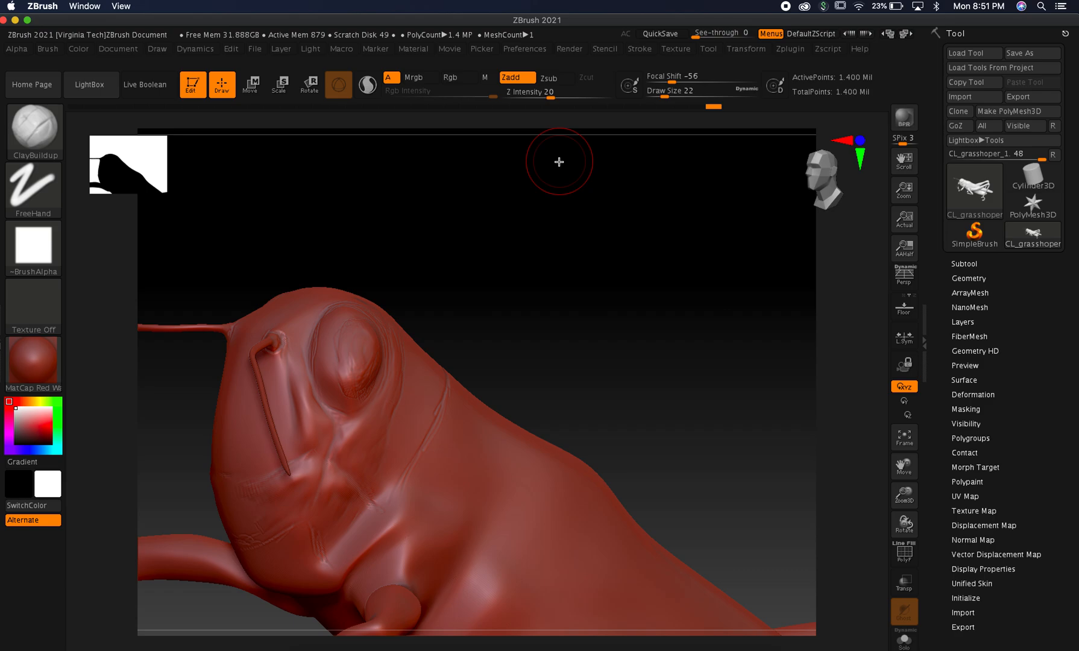
pyautogui.press('shift')
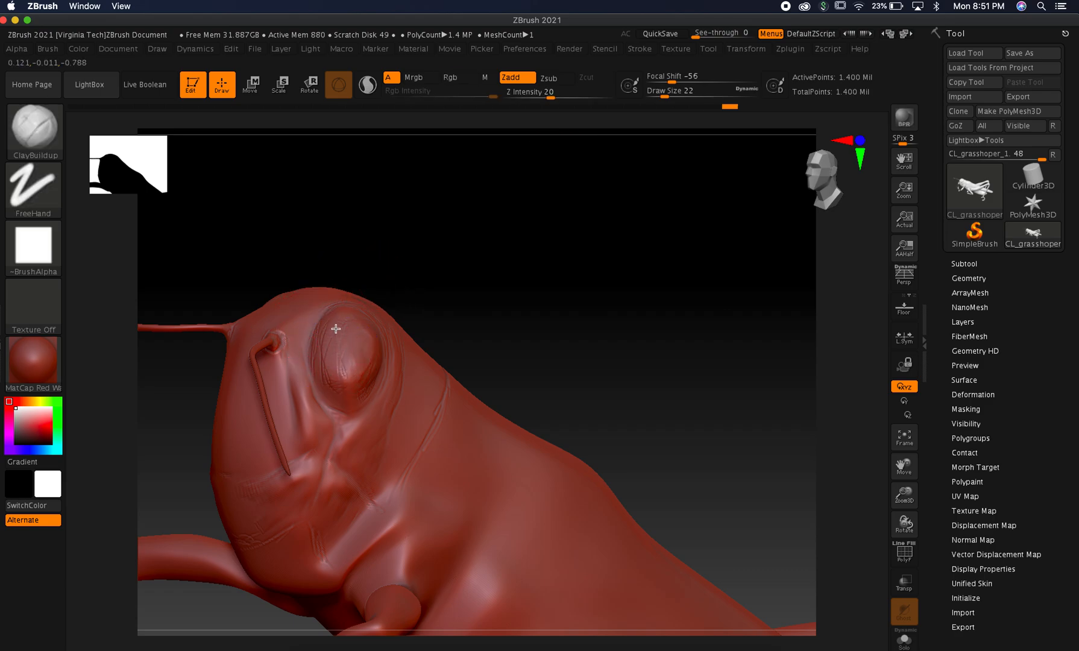
pyautogui.moveTo(335, 336)
pyautogui.mouseDown()
pyautogui.moveTo(368, 380)
pyautogui.moveTo(334, 379)
pyautogui.moveTo(329, 333)
pyautogui.moveTo(333, 374)
pyautogui.mouseUp()
pyautogui.keyDown('shift'); pyautogui.moveTo(356, 323); pyautogui.dragTo(334, 389); pyautogui.keyUp('shift')
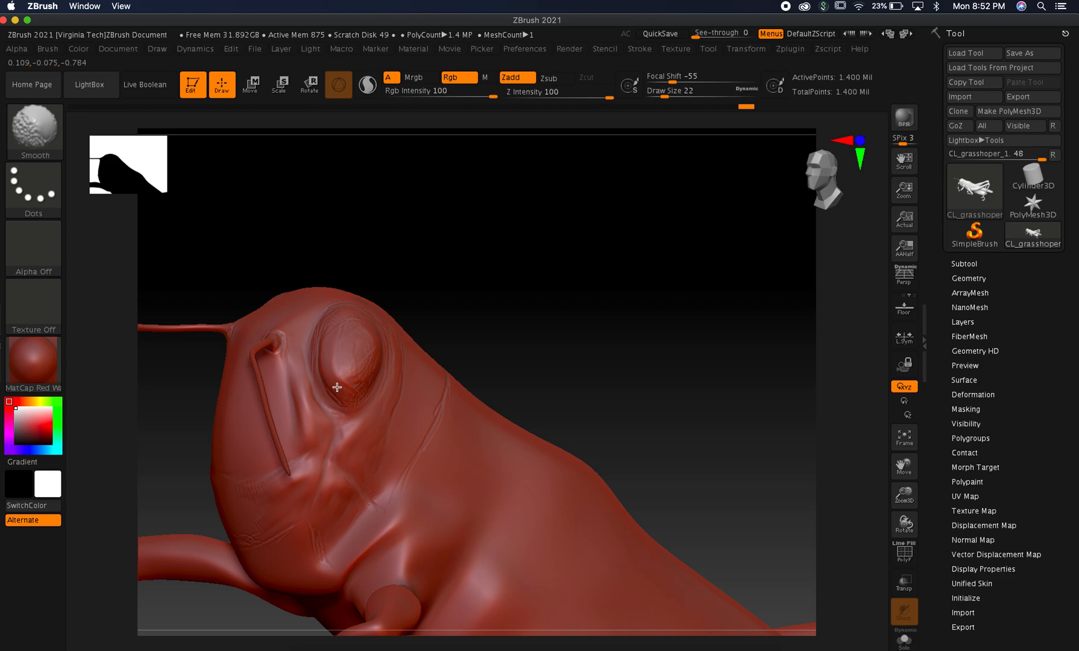
# Round out the upper and rear parts of the eye with more clay, smoothing the bulge from behind and from the side.
pyautogui.moveTo(474, 282)
pyautogui.mouseDown()
pyautogui.moveTo(515, 275)
pyautogui.moveTo(441, 292)
pyautogui.mouseUp()
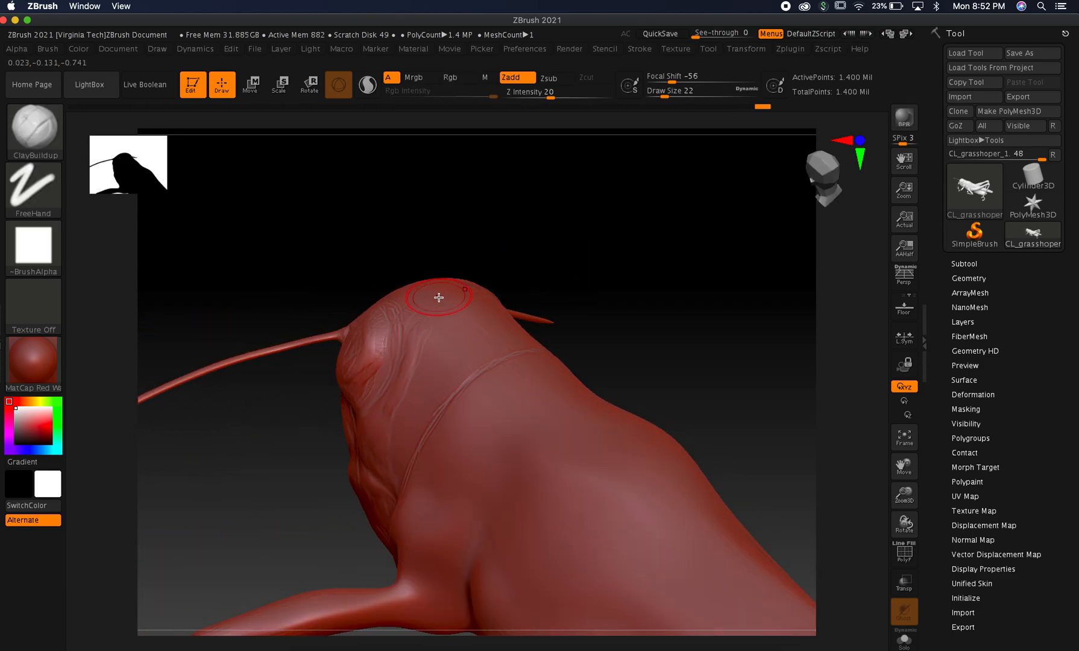
pyautogui.moveTo(360, 351)
pyautogui.keyDown('shift'); pyautogui.mouseDown()
pyautogui.moveTo(376, 360)
pyautogui.moveTo(379, 349)
pyautogui.mouseUp(); pyautogui.keyUp('shift')
pyautogui.keyDown('shift'); pyautogui.moveTo(378, 347); pyautogui.dragTo(375, 355); pyautogui.keyUp('shift')
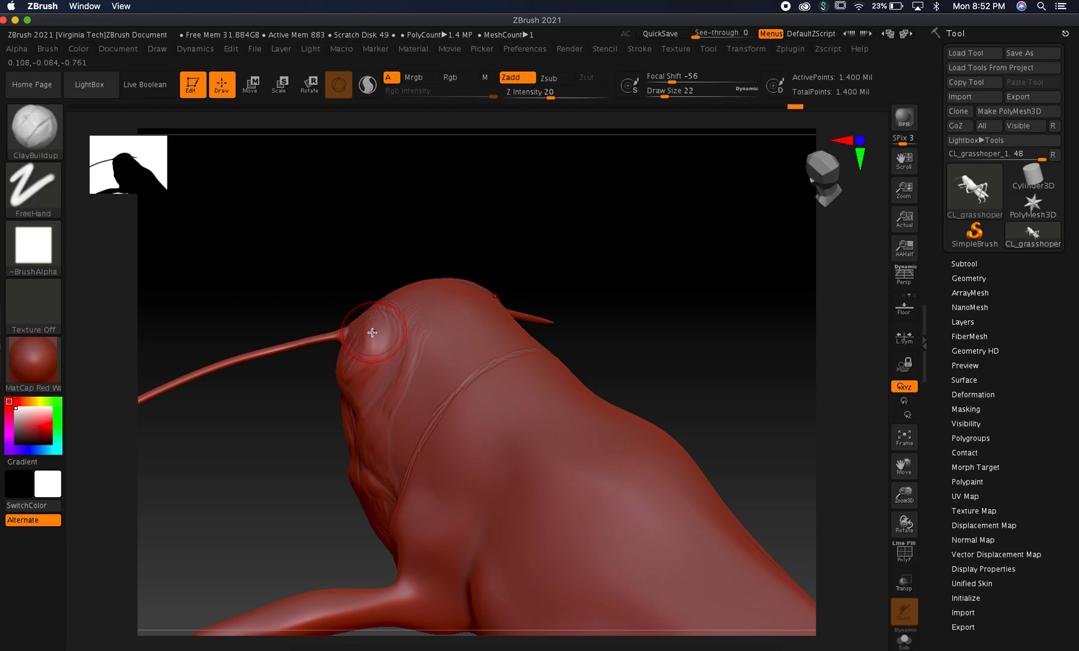
pyautogui.moveTo(365, 319); pyautogui.dragTo(379, 331)
pyautogui.moveTo(356, 212)
pyautogui.mouseDown()
pyautogui.moveTo(381, 227)
pyautogui.moveTo(368, 253)
pyautogui.mouseUp()
pyautogui.moveTo(359, 357)
pyautogui.keyDown('shift'); pyautogui.mouseDown()
pyautogui.moveTo(363, 340)
pyautogui.moveTo(348, 380)
pyautogui.mouseUp(); pyautogui.keyUp('shift')
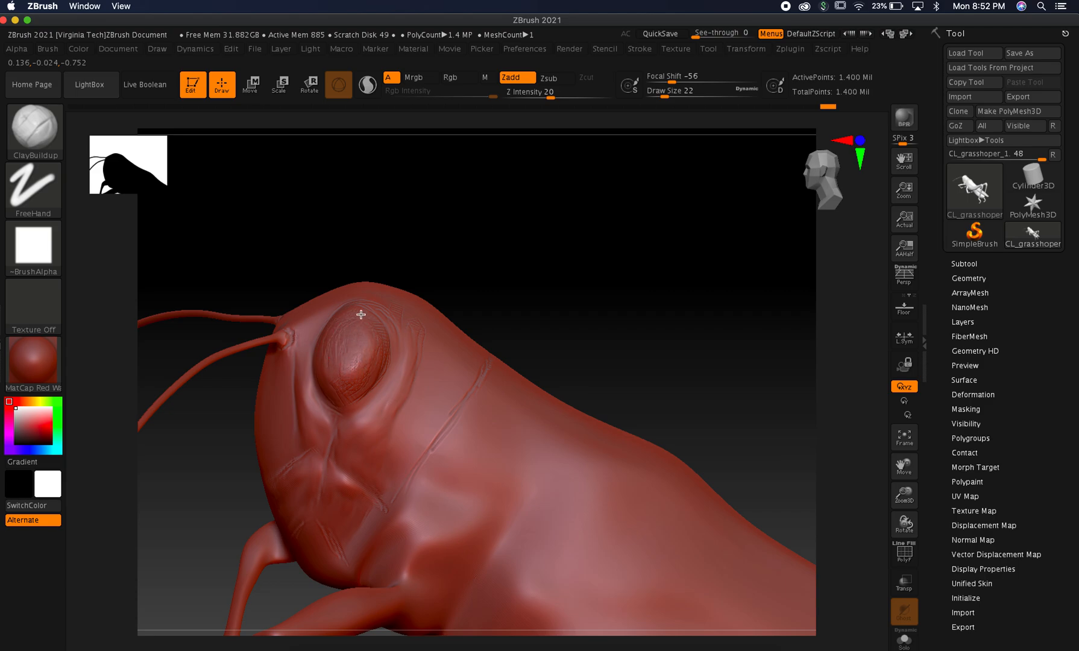
# Cover the whole eye with a further layer of clay from several angles and smooth it into an even dome.
pyautogui.moveTo(566, 226); pyautogui.dragTo(486, 294)
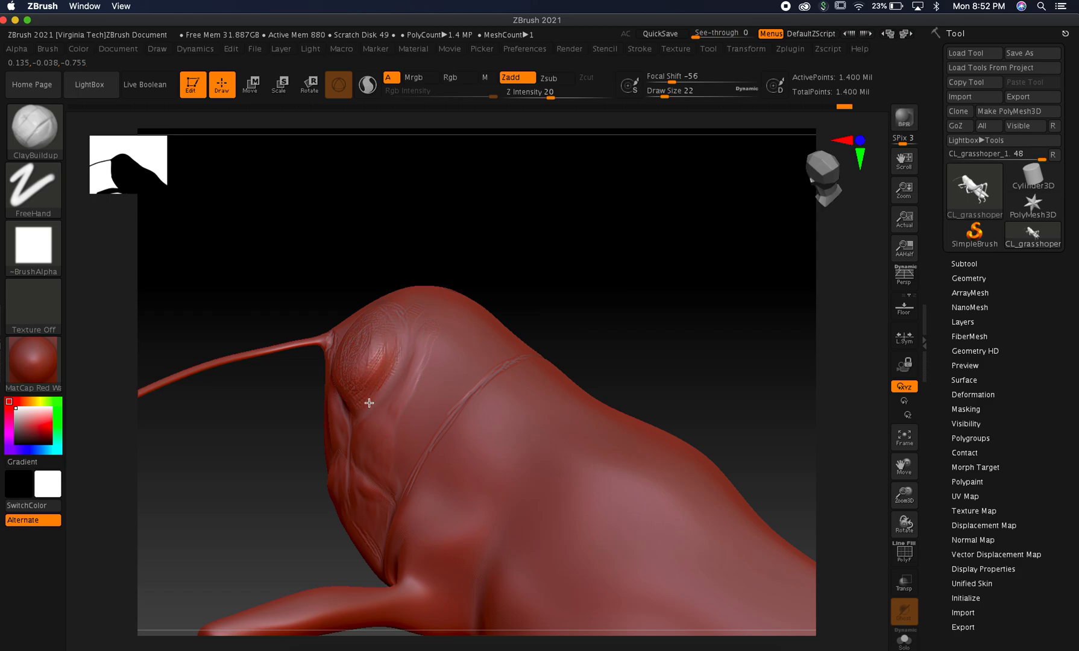
pyautogui.moveTo(489, 193); pyautogui.dragTo(518, 241)
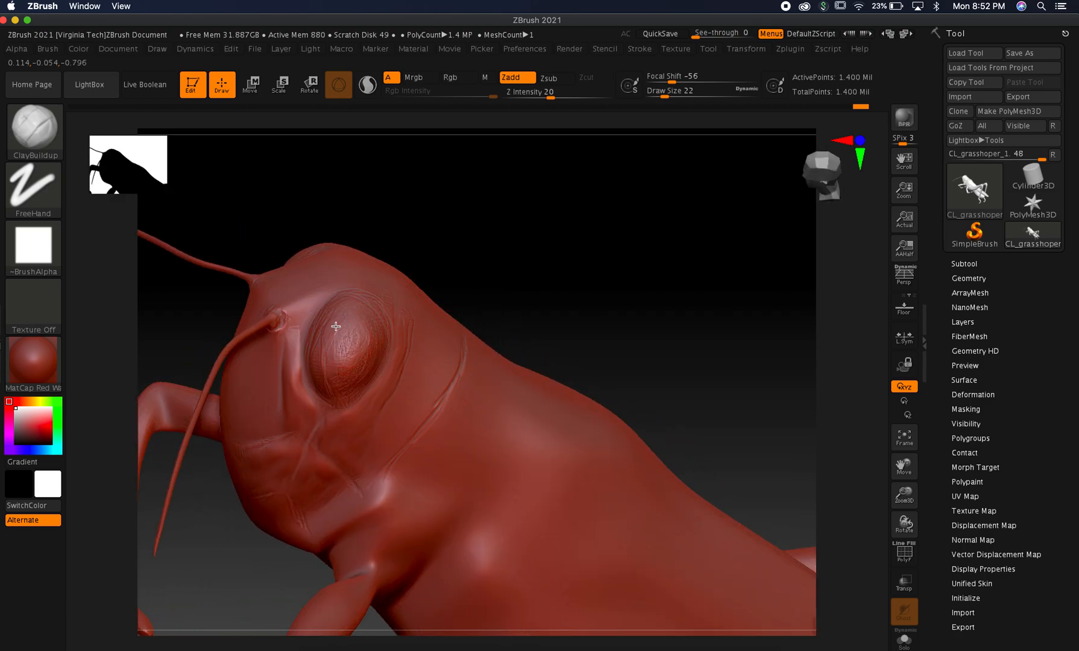
pyautogui.press('shift')
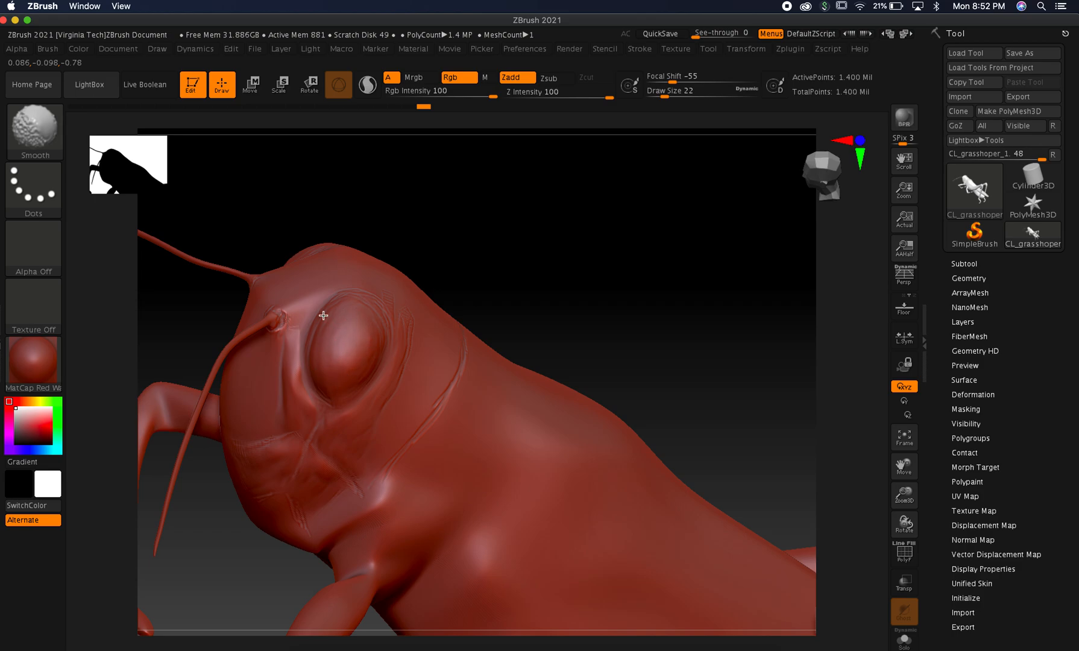
# Reselect the ClayBuildup brush and examine the head from several angles, ending with a close-up of the eye and antenna socket.
pyautogui.press('b')
pyautogui.press('c')
pyautogui.press('b')
pyautogui.moveTo(492, 248)
pyautogui.mouseDown()
pyautogui.moveTo(559, 212)
pyautogui.moveTo(560, 236)
pyautogui.mouseUp()
pyautogui.moveTo(556, 281); pyautogui.dragTo(537, 287)
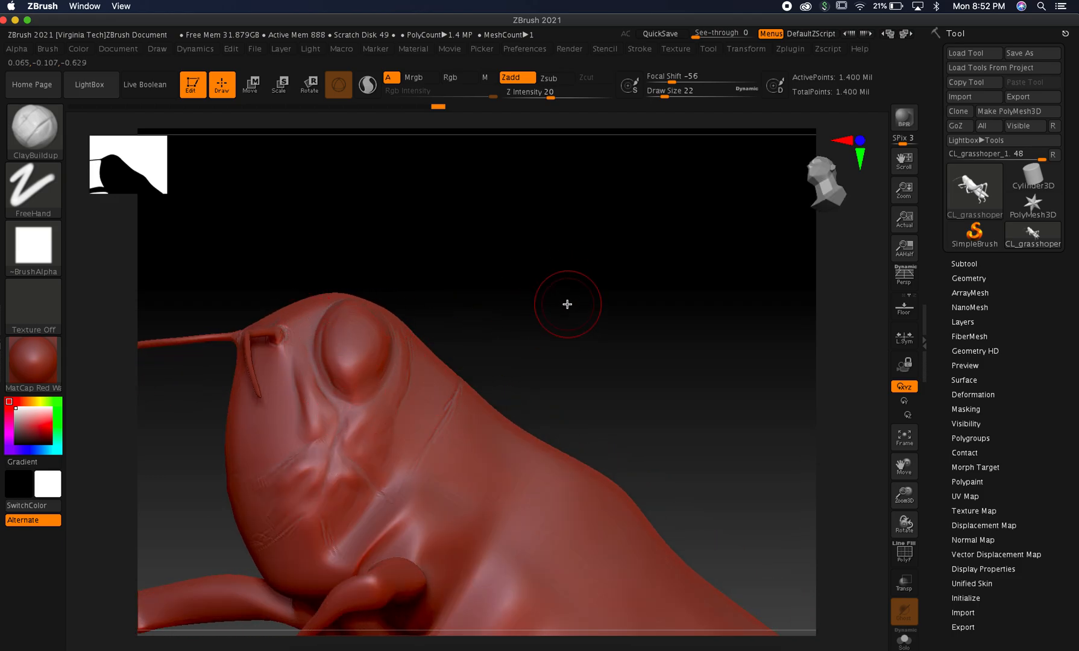
pyautogui.hotkey('shift', 'f')
pyautogui.moveTo(530, 260); pyautogui.dragTo(559, 296)
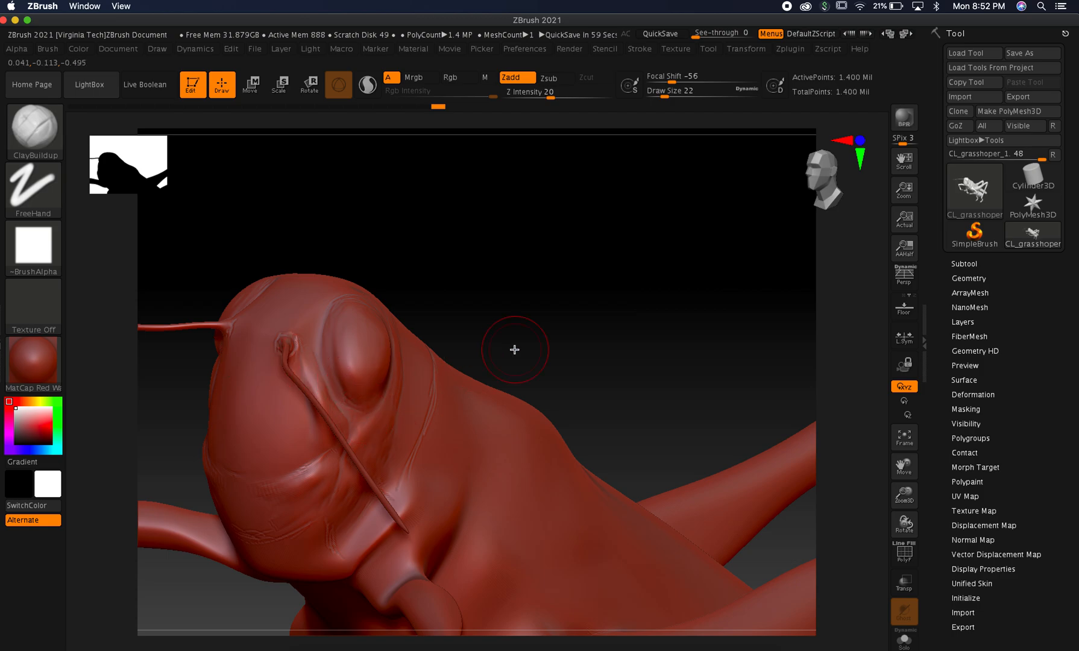
pyautogui.moveTo(902, 464); pyautogui.dragTo(922, 466)
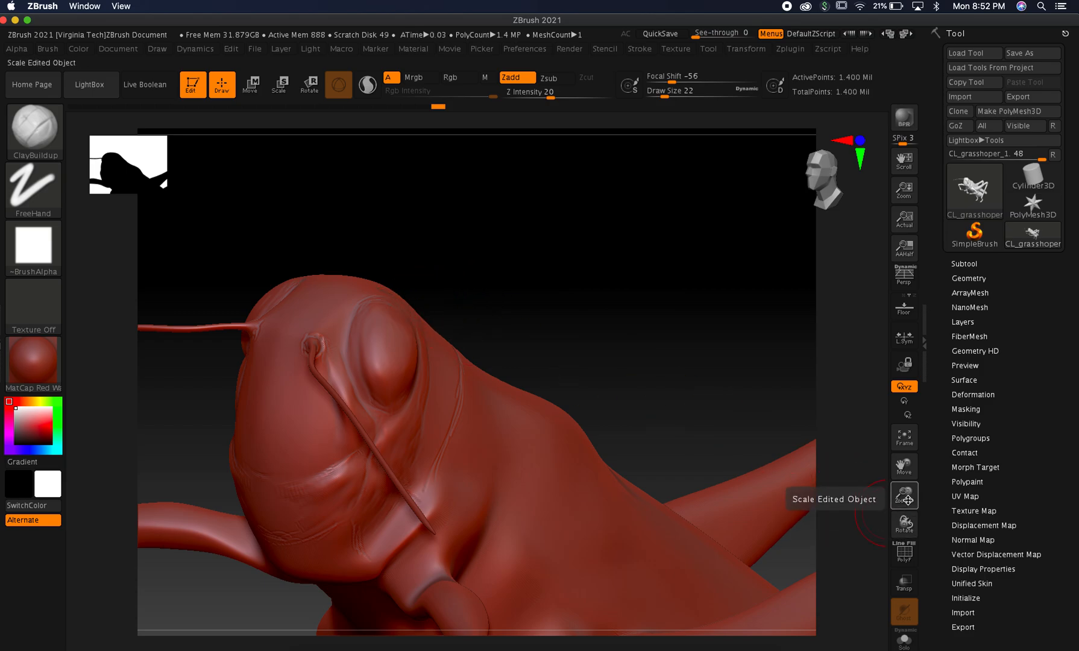
pyautogui.moveTo(906, 499); pyautogui.dragTo(773, 513)
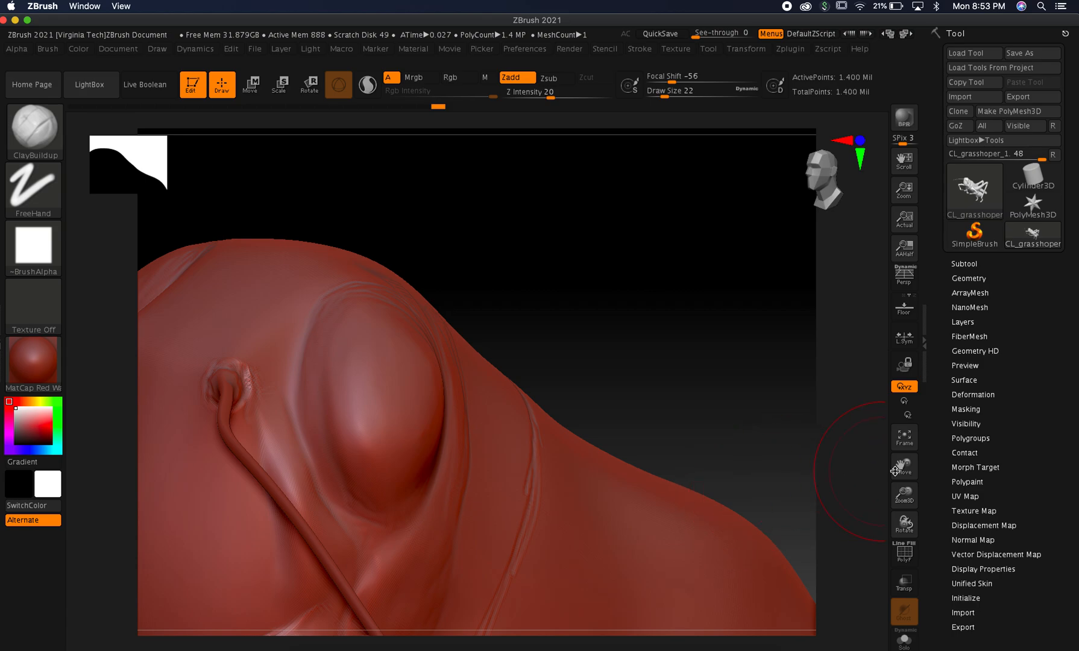
# Set the draw size to 4, then build up a clay rim around the upper and inner sides of the antenna socket.
pyautogui.moveTo(903, 464); pyautogui.dragTo(966, 435)
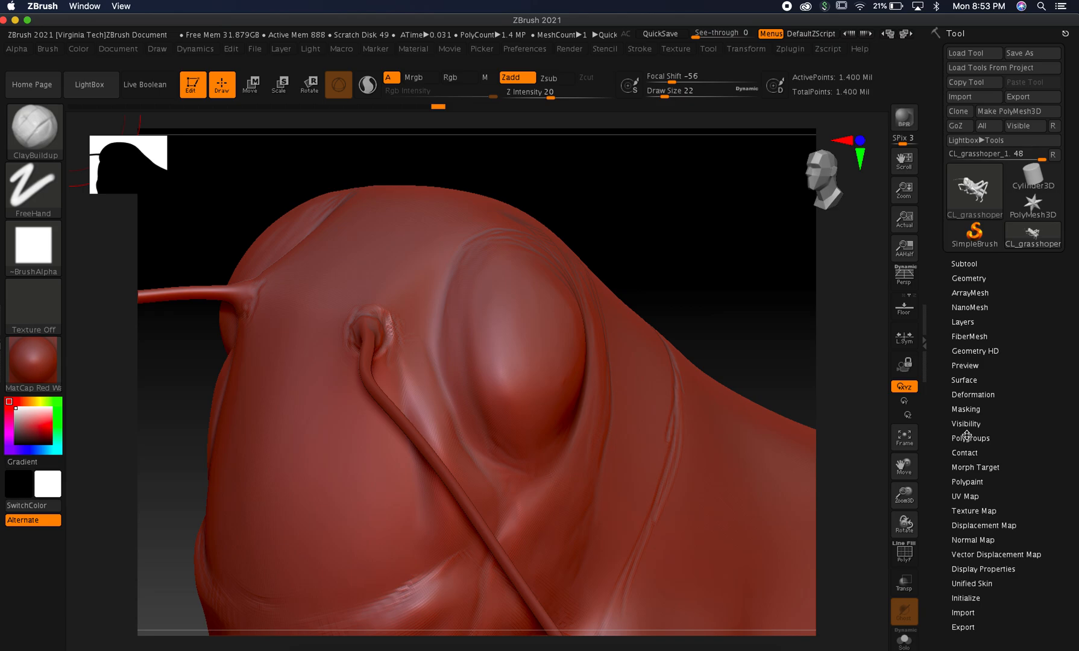
pyautogui.click(657, 95)
pyautogui.write('3')
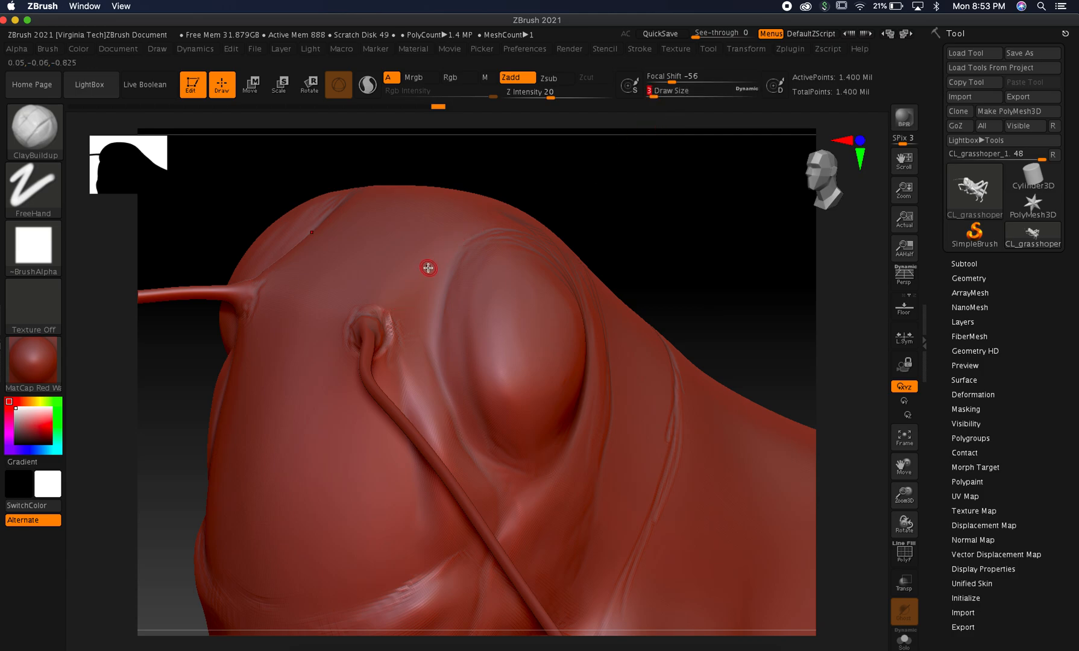
pyautogui.press('Return')
pyautogui.press('s')
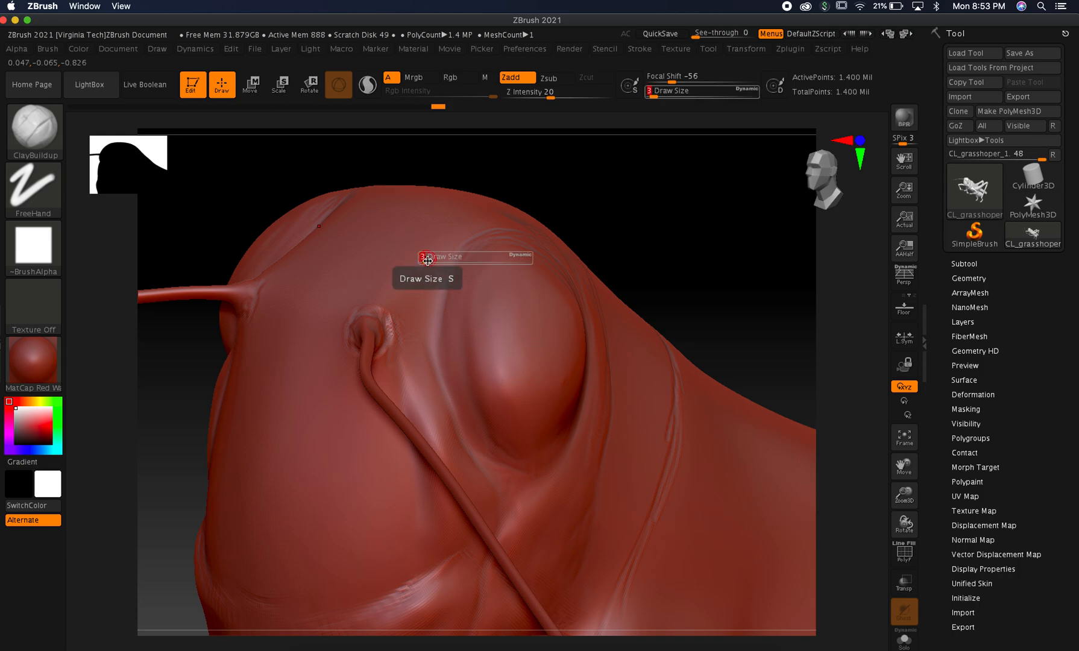
pyautogui.moveTo(429, 260); pyautogui.dragTo(430, 260)
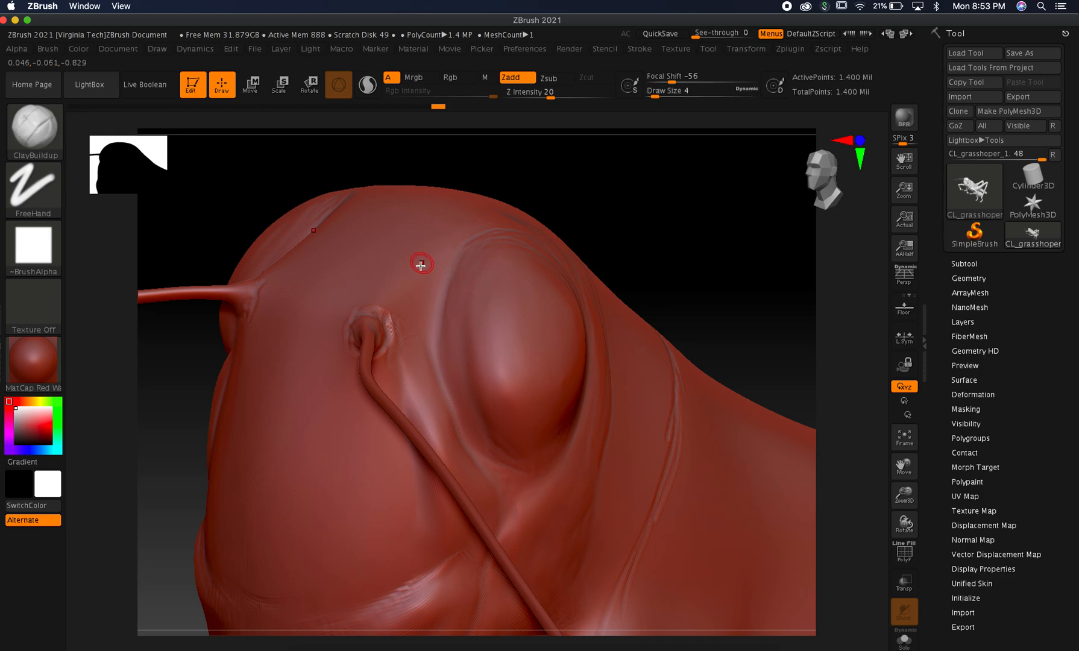
pyautogui.moveTo(384, 303)
pyautogui.mouseDown()
pyautogui.moveTo(376, 302)
pyautogui.moveTo(386, 317)
pyautogui.moveTo(373, 300)
pyautogui.mouseUp()
pyautogui.moveTo(342, 344); pyautogui.dragTo(331, 301)
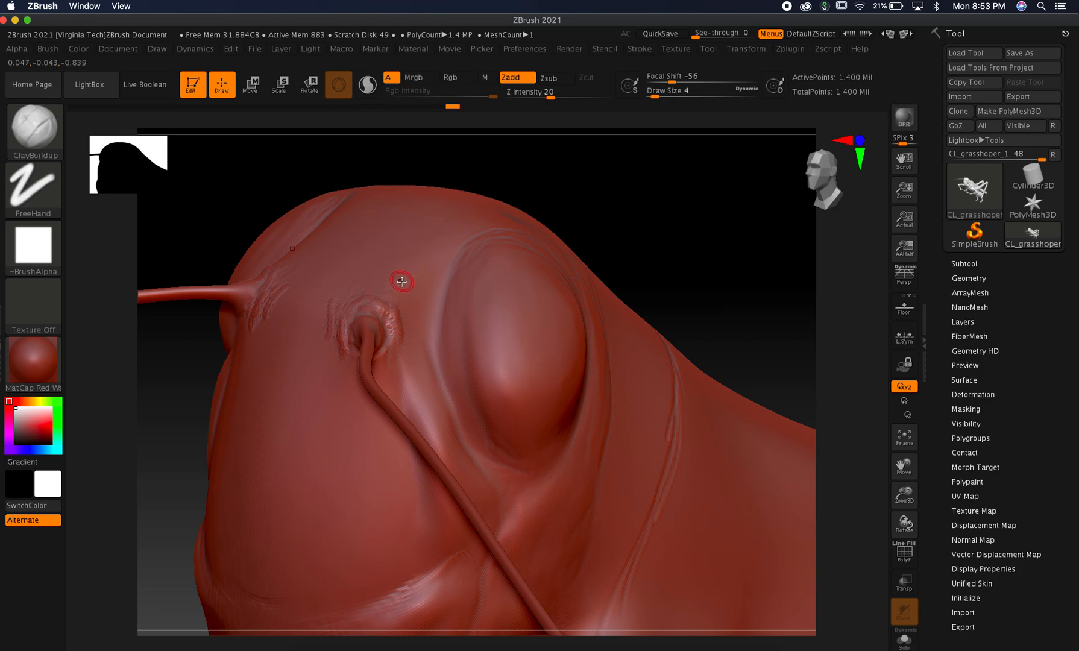
pyautogui.press('shift')
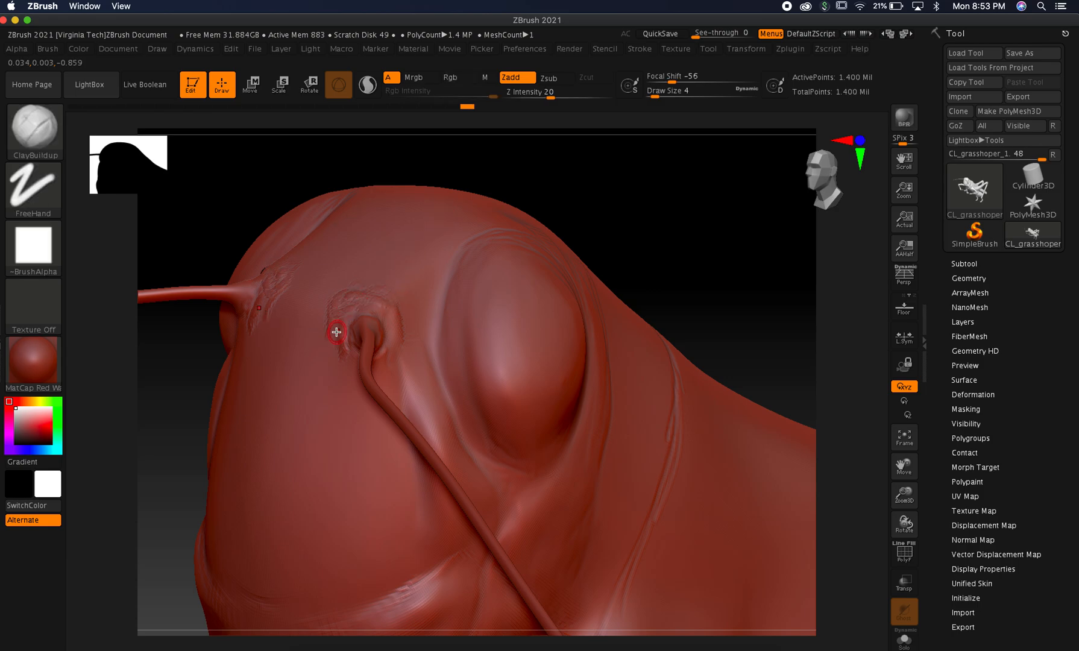
pyautogui.moveTo(329, 334); pyautogui.dragTo(357, 293)
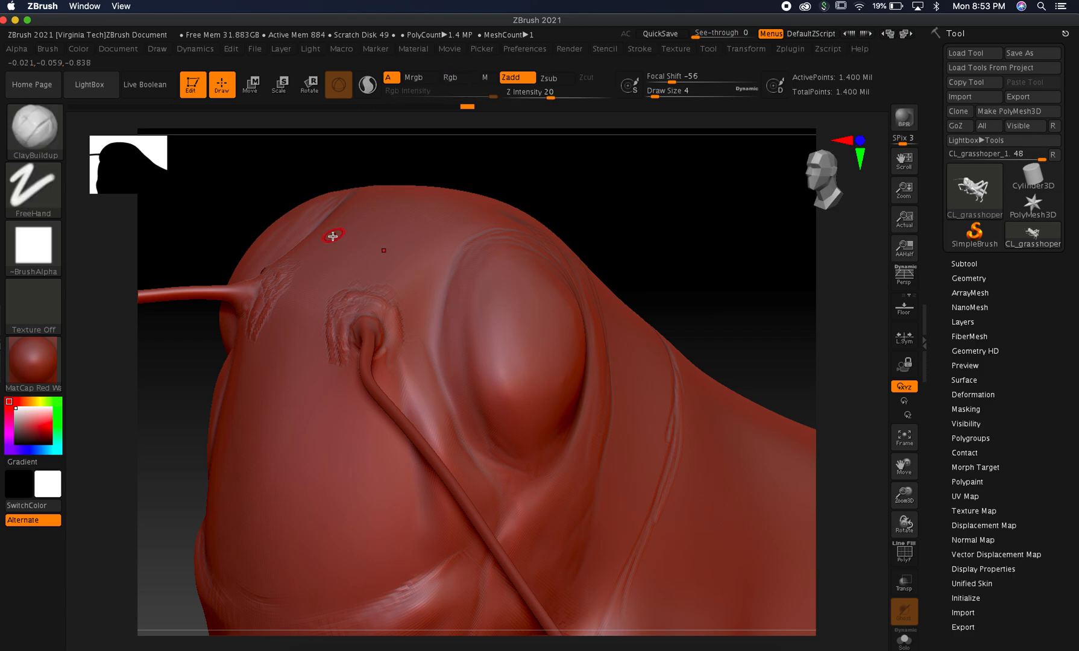
# Set the draw size to 6 and thicken the raised rim around the antenna socket with more clay.
pyautogui.click(654, 92)
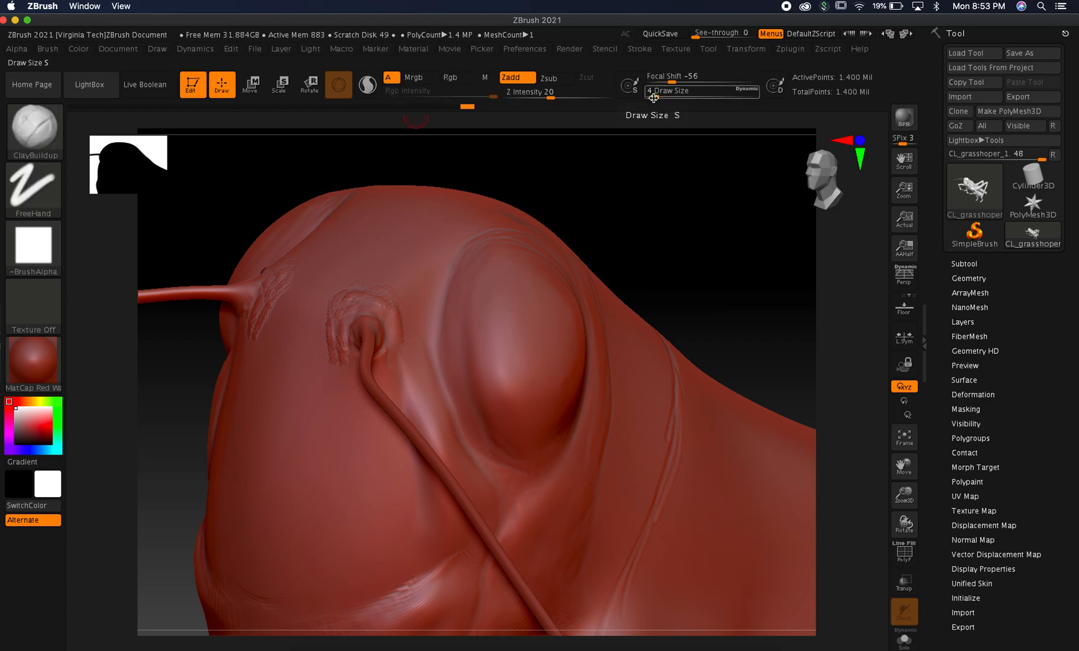
pyautogui.moveTo(658, 220); pyautogui.dragTo(651, 222)
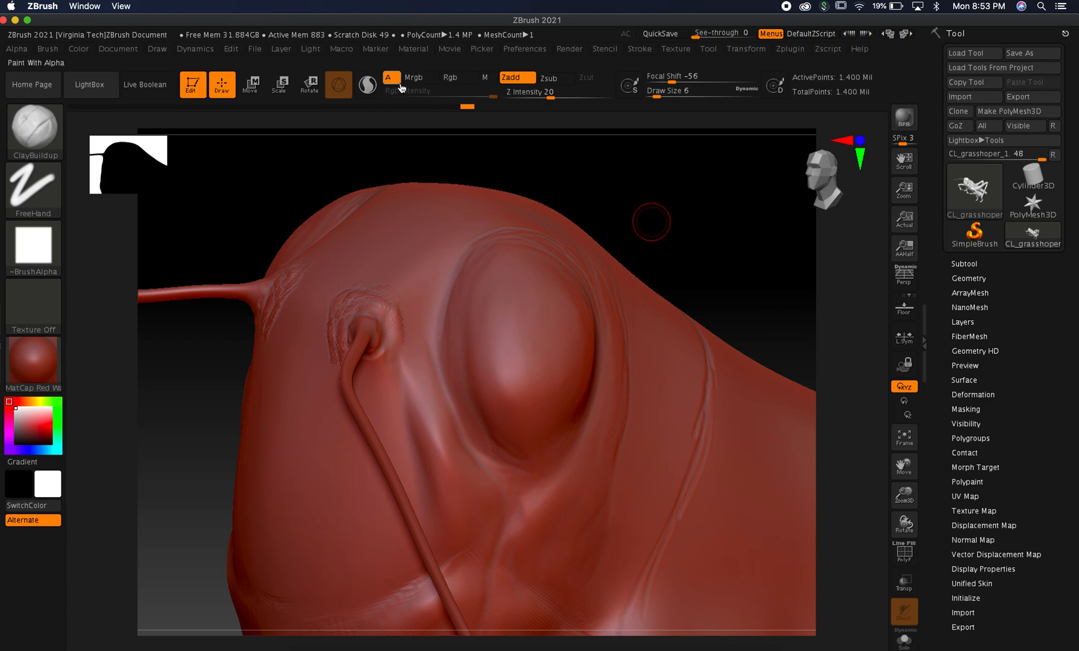
pyautogui.moveTo(391, 349)
pyautogui.mouseDown()
pyautogui.moveTo(385, 362)
pyautogui.moveTo(394, 350)
pyautogui.mouseUp()
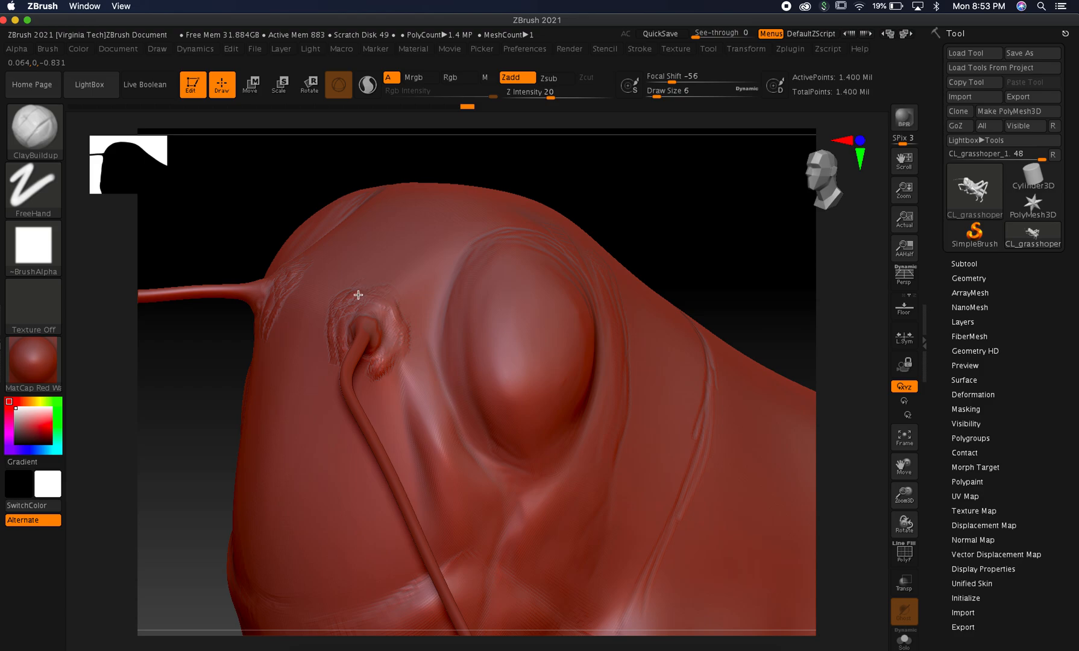
pyautogui.moveTo(374, 301)
pyautogui.mouseDown()
pyautogui.moveTo(393, 312)
pyautogui.moveTo(383, 310)
pyautogui.moveTo(373, 335)
pyautogui.moveTo(381, 329)
pyautogui.moveTo(349, 308)
pyautogui.moveTo(343, 337)
pyautogui.mouseUp()
# Build up clay across the forehead between the two antenna sockets and along their lower edges.
pyautogui.moveTo(592, 179)
pyautogui.mouseDown()
pyautogui.moveTo(612, 161)
pyautogui.moveTo(368, 378)
pyautogui.moveTo(327, 334)
pyautogui.mouseUp()
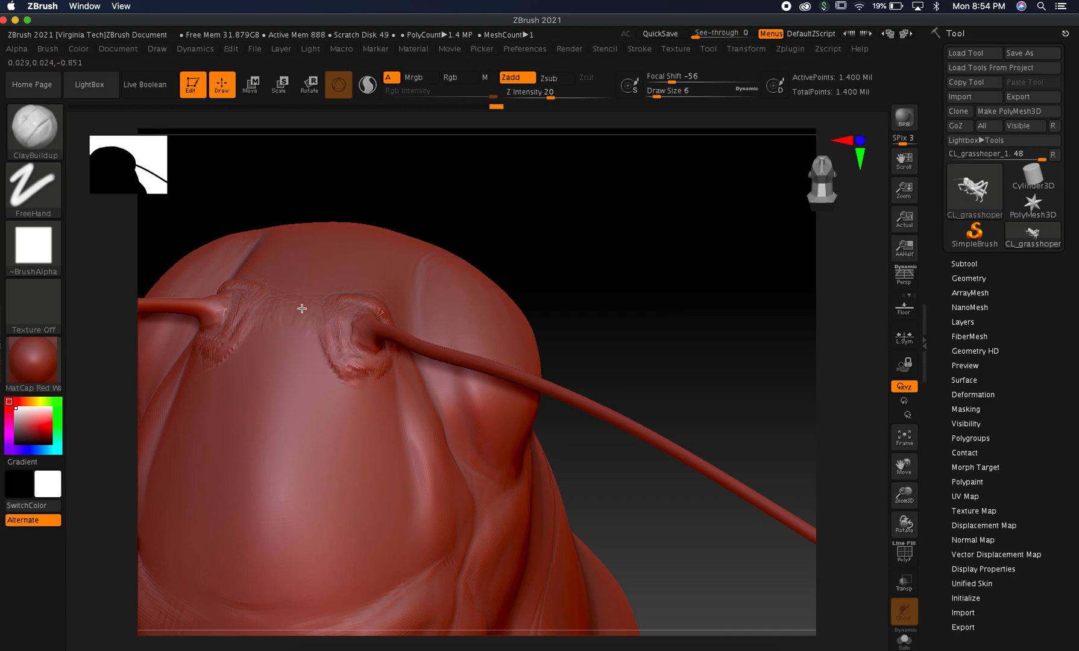
pyautogui.moveTo(321, 352)
pyautogui.mouseDown()
pyautogui.moveTo(336, 365)
pyautogui.moveTo(302, 350)
pyautogui.moveTo(283, 323)
pyautogui.mouseUp()
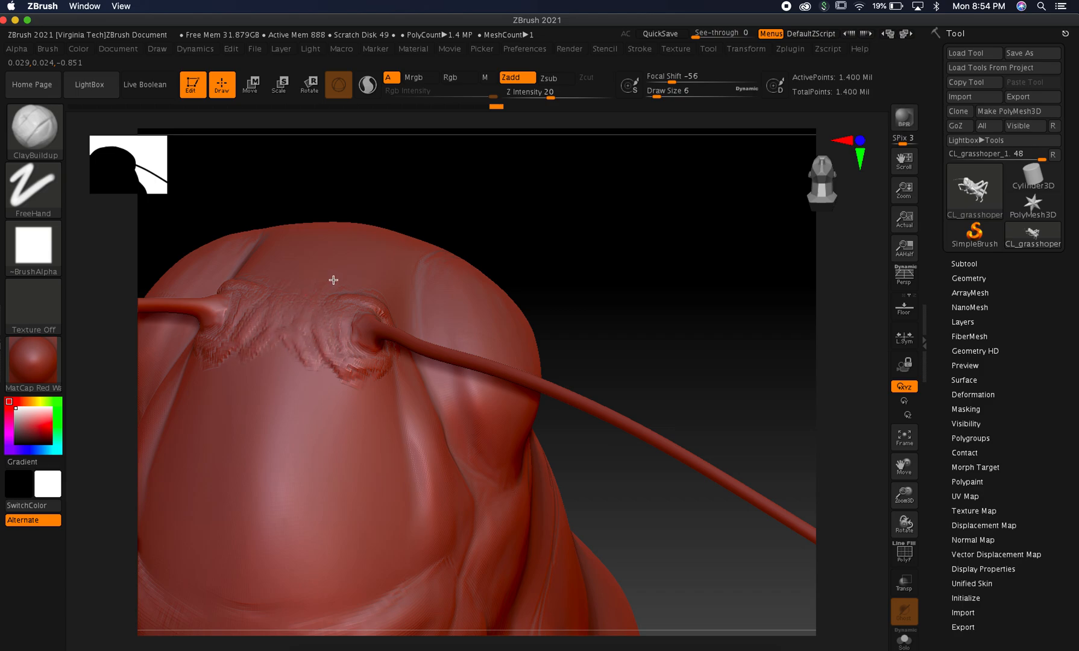
pyautogui.moveTo(319, 363)
pyautogui.mouseDown()
pyautogui.moveTo(334, 383)
pyautogui.moveTo(382, 371)
pyautogui.moveTo(355, 376)
pyautogui.mouseUp()
# Set the draw size to 8 and smooth the rough clay around the antenna socket and across the forehead.
pyautogui.moveTo(579, 245)
pyautogui.mouseDown()
pyautogui.moveTo(604, 246)
pyautogui.moveTo(585, 256)
pyautogui.mouseUp()
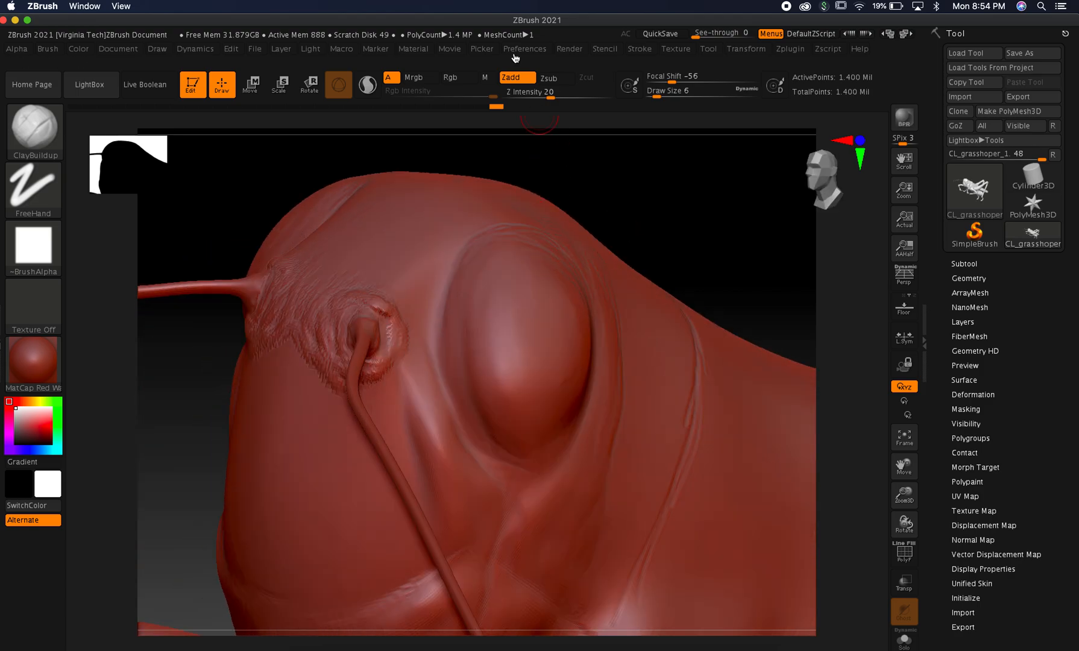
pyautogui.write('8')
pyautogui.press('shift')
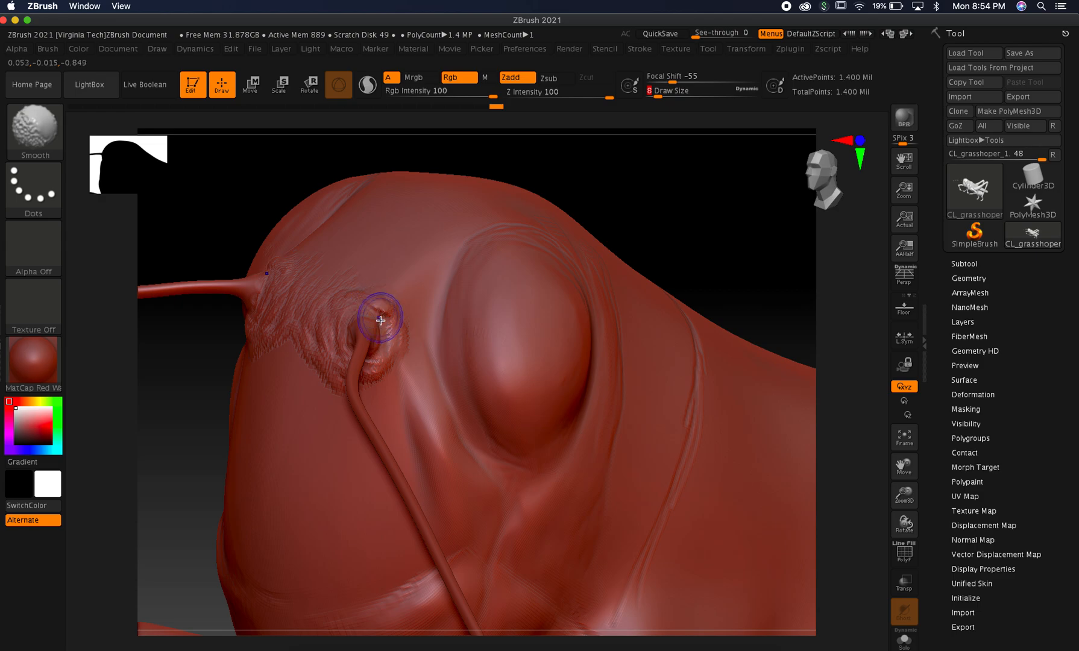
pyautogui.moveTo(371, 314)
pyautogui.keyDown('shift'); pyautogui.mouseDown()
pyautogui.moveTo(361, 287)
pyautogui.moveTo(379, 316)
pyautogui.moveTo(368, 355)
pyautogui.moveTo(297, 355)
pyautogui.mouseUp(); pyautogui.keyUp('shift')
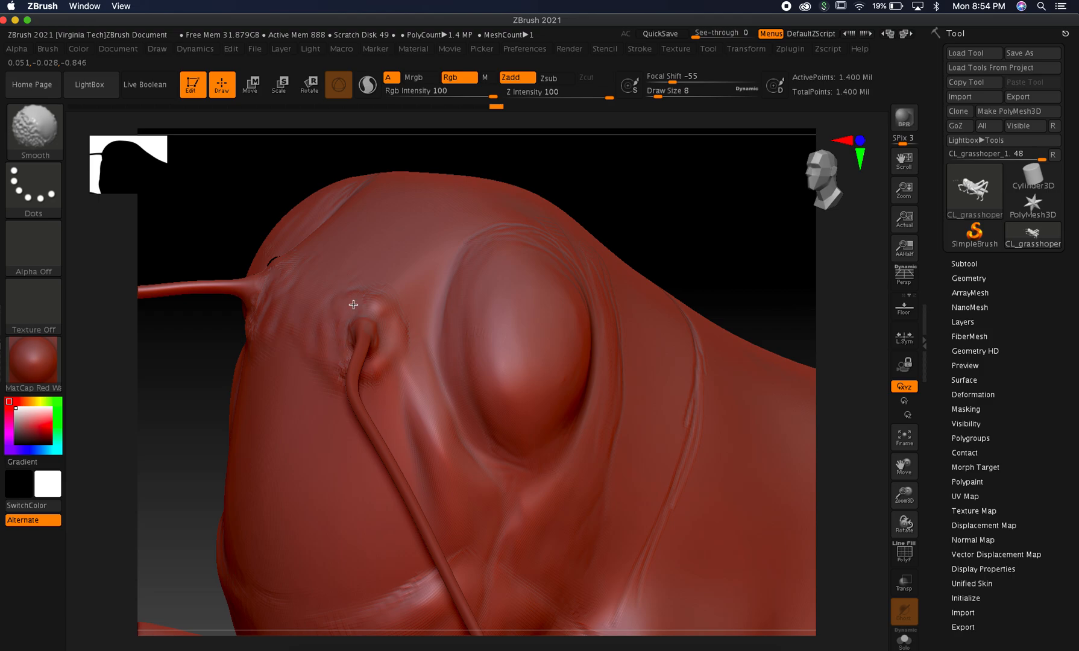
# Add more clay between and below the antenna sockets from the front, then smooth it into the face.
pyautogui.moveTo(595, 190)
pyautogui.mouseDown()
pyautogui.moveTo(624, 173)
pyautogui.moveTo(542, 229)
pyautogui.mouseUp()
pyautogui.moveTo(352, 334); pyautogui.dragTo(320, 323)
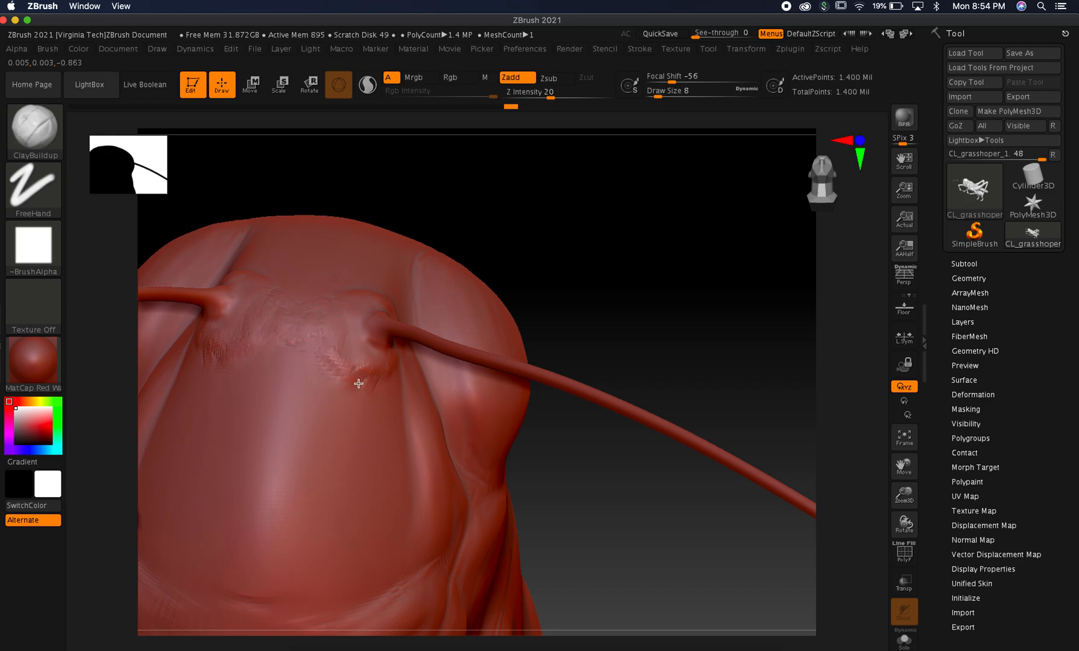
pyautogui.moveTo(392, 409)
pyautogui.mouseDown()
pyautogui.moveTo(363, 375)
pyautogui.moveTo(342, 369)
pyautogui.moveTo(359, 371)
pyautogui.mouseUp()
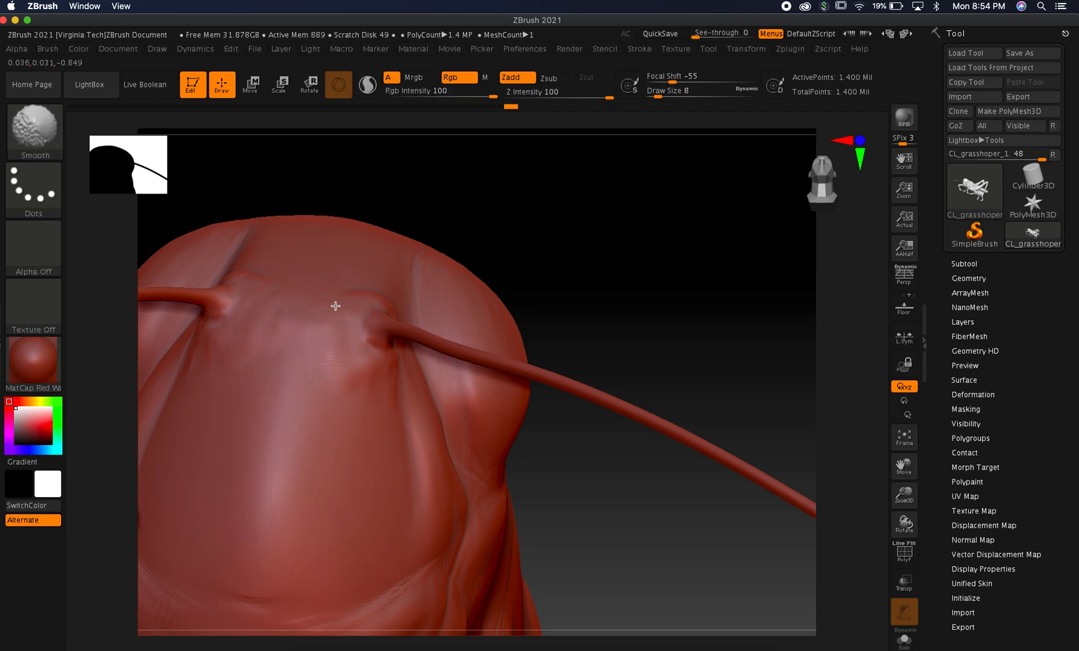
# Examine the head and front body from the side and compare them with the side-view specimen photo in Preview.
pyautogui.moveTo(540, 222)
pyautogui.mouseDown()
pyautogui.moveTo(569, 246)
pyautogui.moveTo(559, 234)
pyautogui.moveTo(607, 198)
pyautogui.mouseUp()
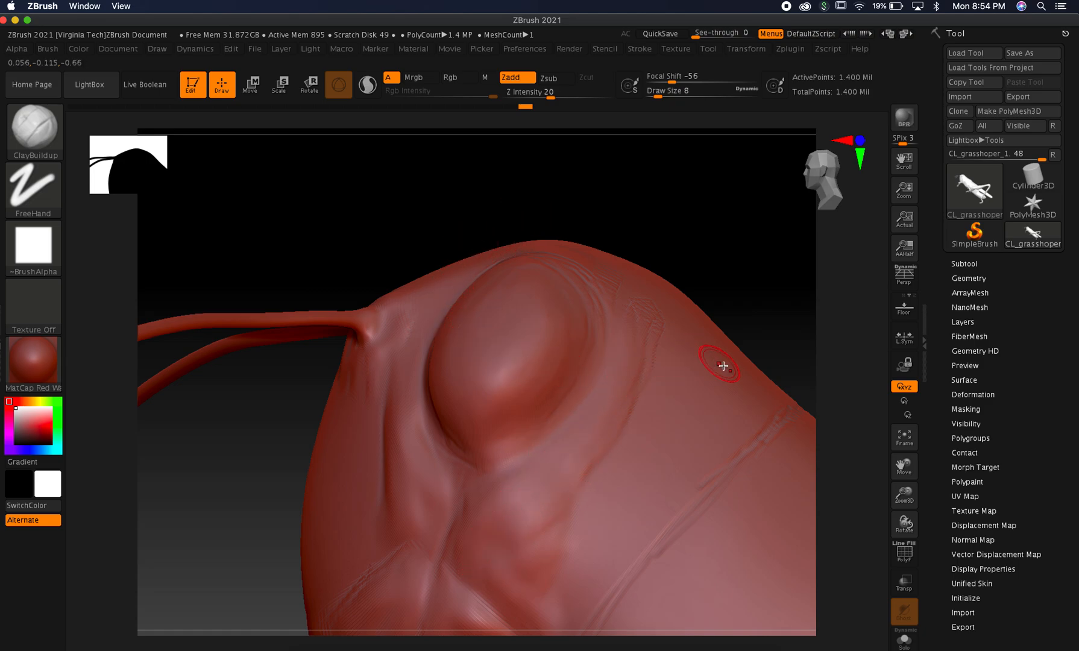
pyautogui.moveTo(905, 464); pyautogui.dragTo(832, 380)
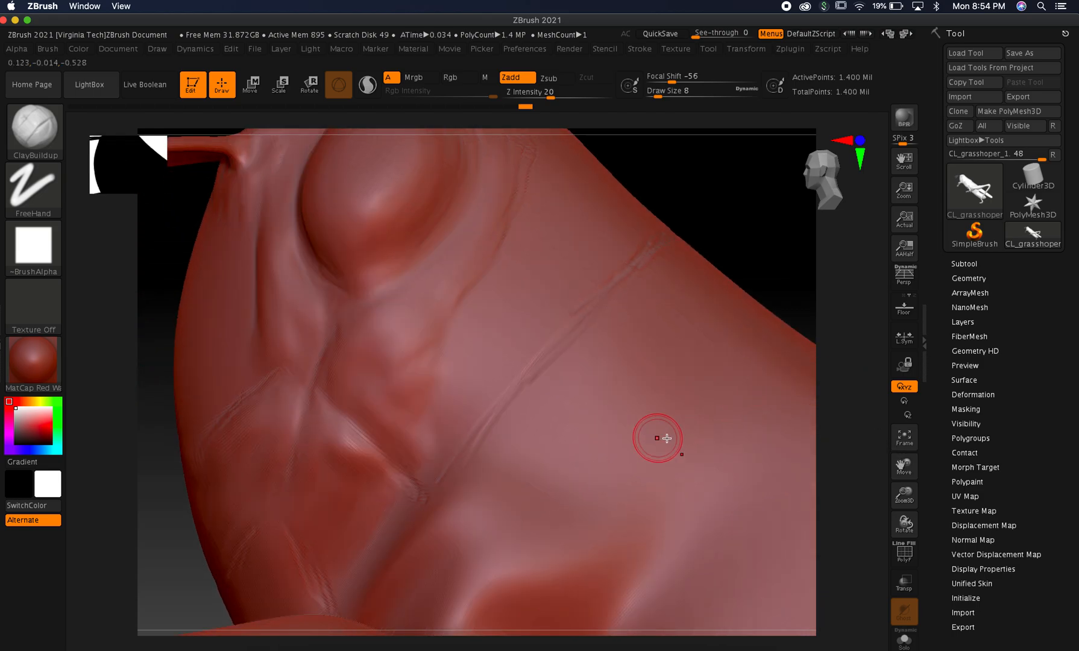
pyautogui.moveTo(907, 470)
pyautogui.mouseDown()
pyautogui.moveTo(892, 452)
pyautogui.moveTo(880, 479)
pyautogui.moveTo(902, 536)
pyautogui.mouseUp()
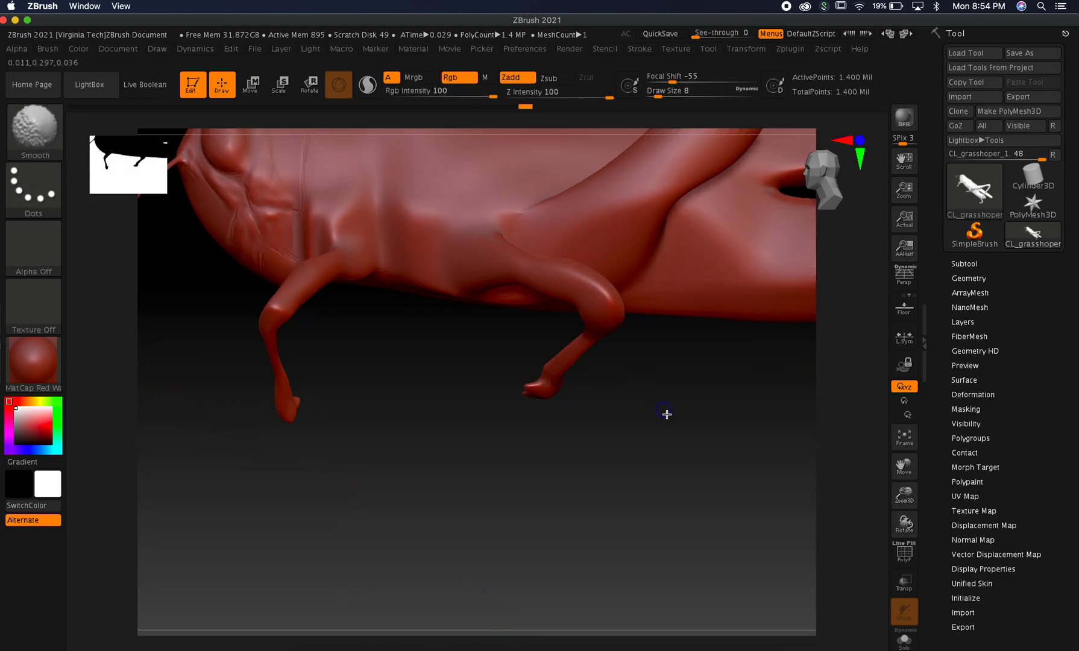
pyautogui.moveTo(908, 459); pyautogui.dragTo(904, 485)
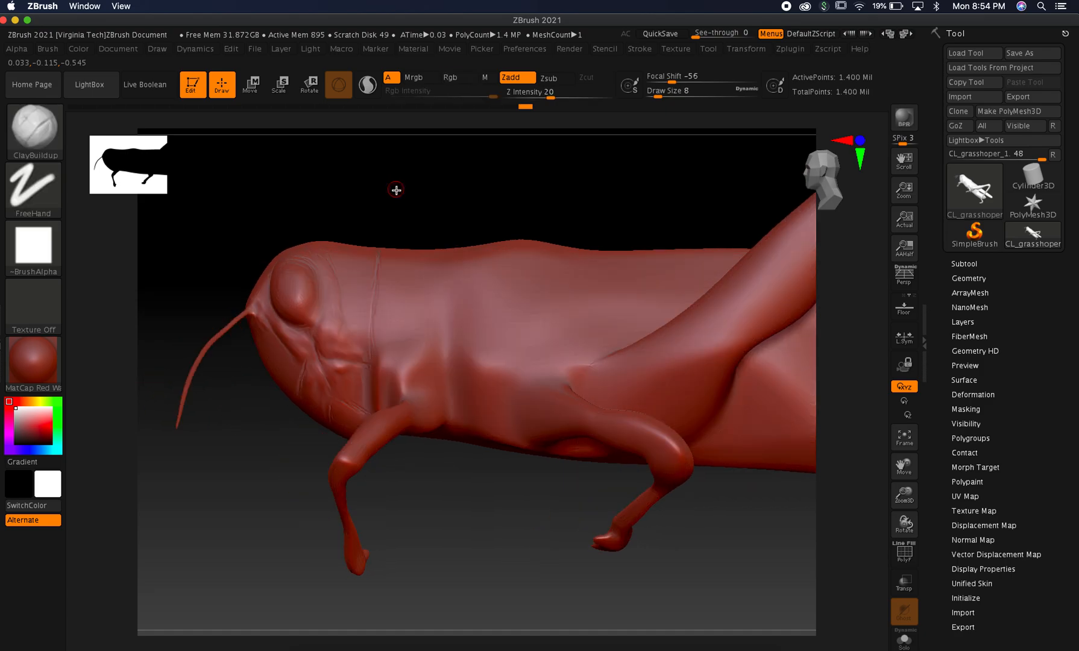
pyautogui.moveTo(907, 466); pyautogui.dragTo(923, 534)
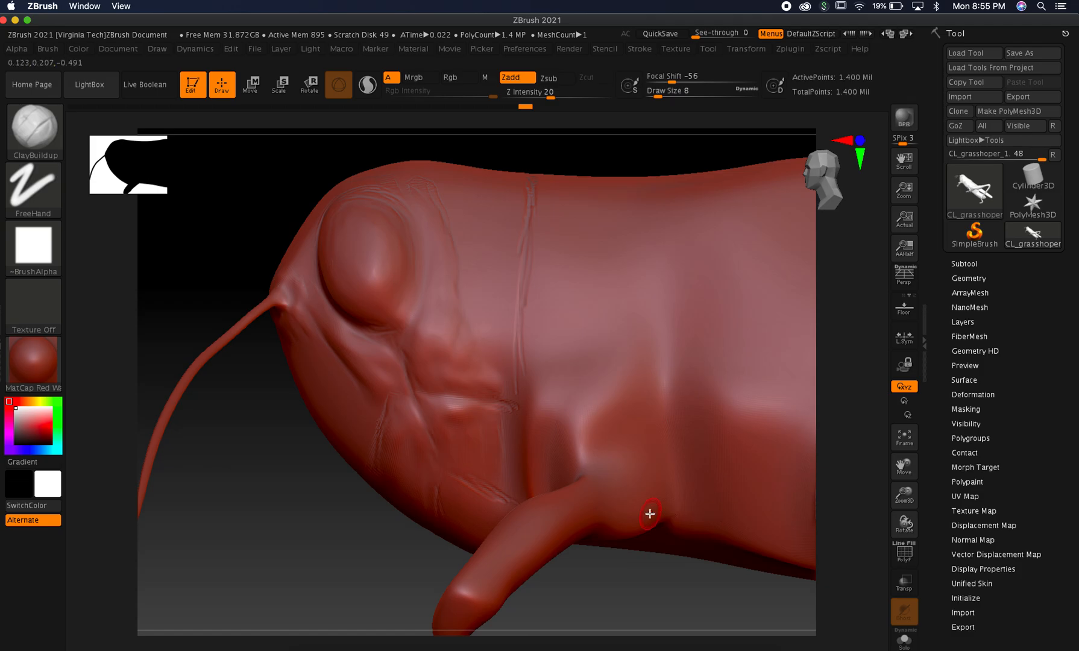
pyautogui.press('super+Tab')
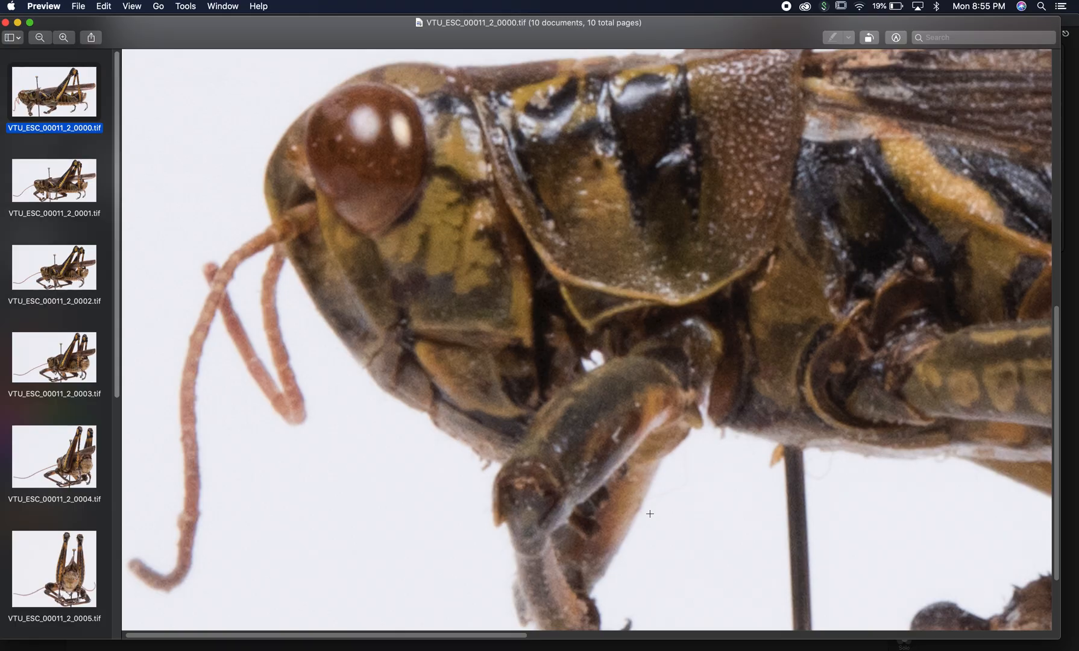
pyautogui.press('super+Tab')
pyautogui.press('super+Tab')
pyautogui.press('super+Tab')
pyautogui.press('super+Tab')
pyautogui.press('super+Tab')
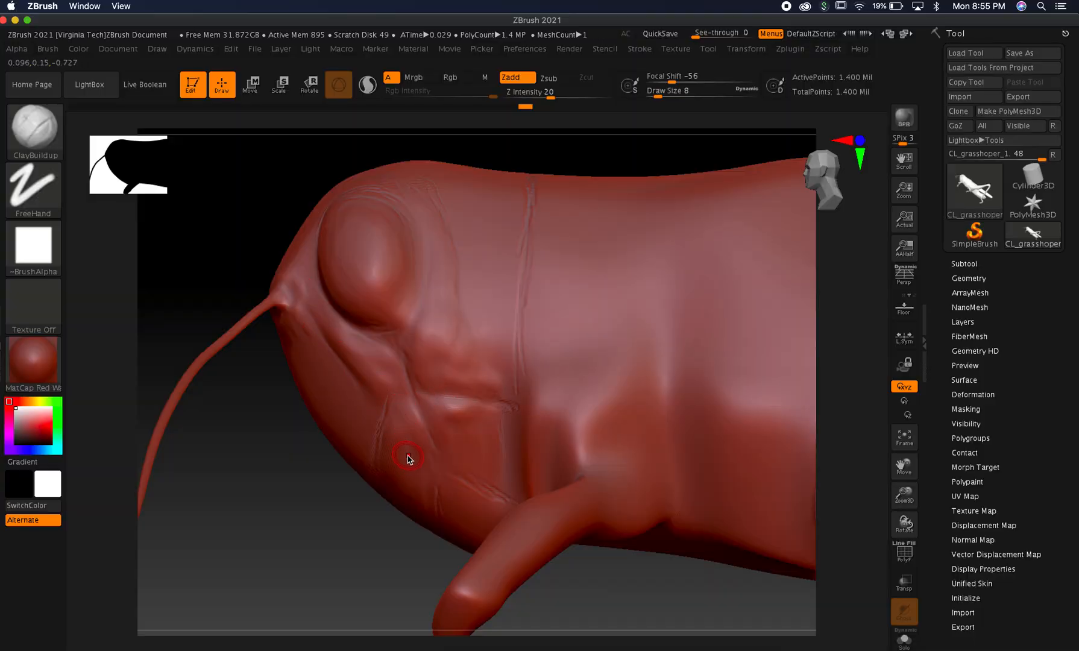